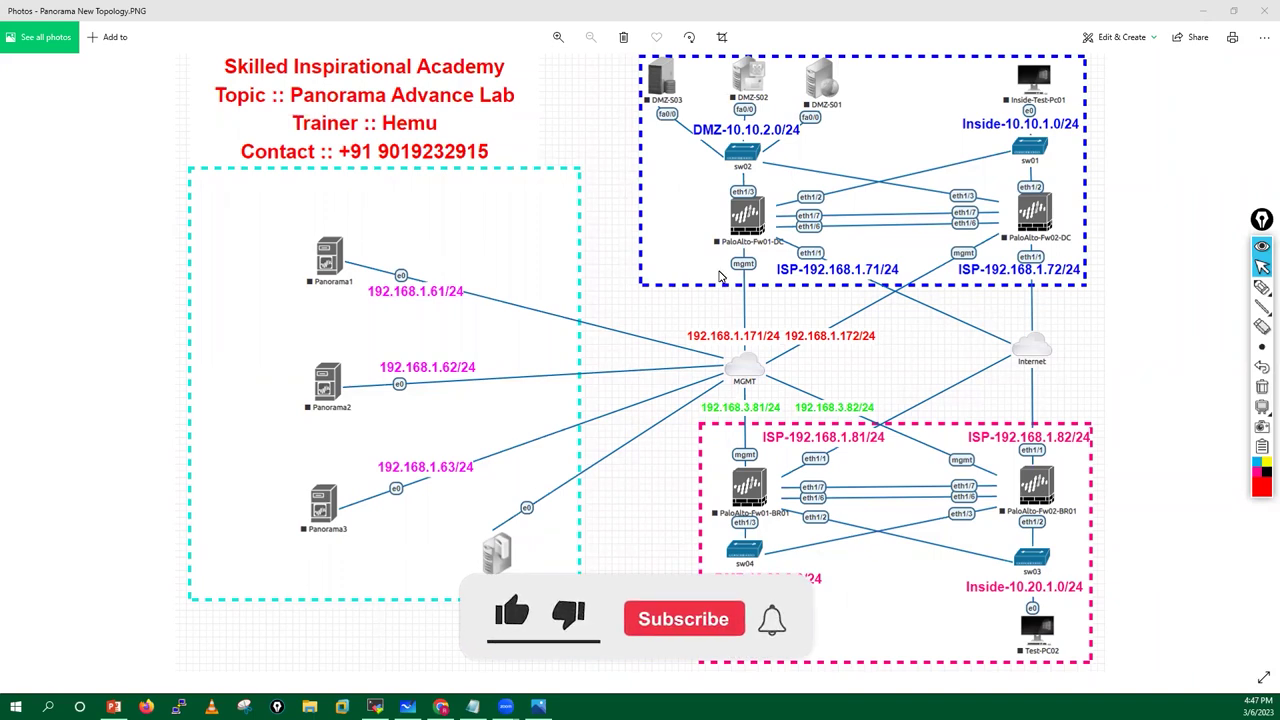
Circle Panorama3 in red ink on the diagram and mark LC beside it
{"action": "left_click", "coordinate": [1262, 287]}
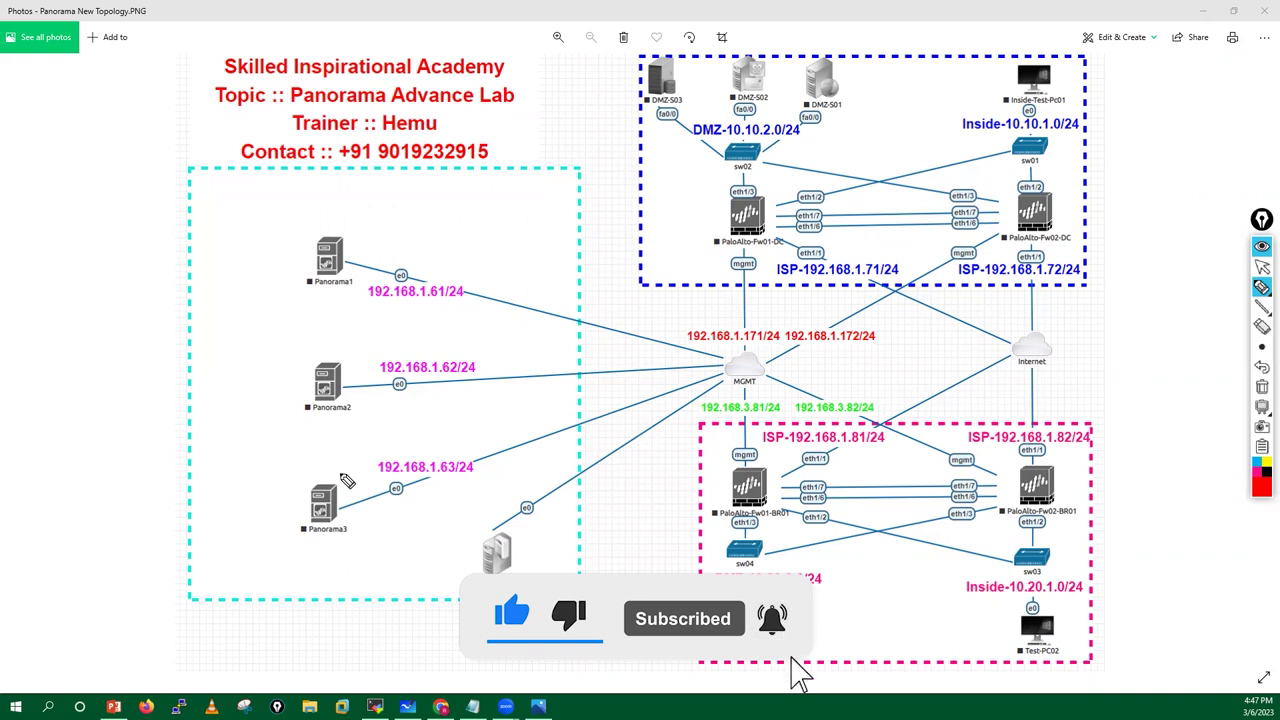
{"action": "mouse_move", "coordinate": [338, 468]}
{"action": "left_mouse_down"}
{"action": "mouse_move", "coordinate": [280, 508]}
{"action": "mouse_move", "coordinate": [380, 563]}
{"action": "mouse_move", "coordinate": [328, 465]}
{"action": "left_mouse_up"}
{"action": "left_click_drag", "start_coordinate": [293, 512], "coordinate": [238, 513]}
{"action": "left_click_drag", "start_coordinate": [238, 513], "coordinate": [300, 520]}
{"action": "mouse_move", "coordinate": [176, 505]}
{"action": "left_mouse_down"}
{"action": "mouse_move", "coordinate": [176, 530]}
{"action": "mouse_move", "coordinate": [210, 526]}
{"action": "left_mouse_up"}
{"action": "mouse_move", "coordinate": [200, 486]}
{"action": "left_mouse_down"}
{"action": "mouse_move", "coordinate": [168, 505]}
{"action": "mouse_move", "coordinate": [210, 486]}
{"action": "mouse_move", "coordinate": [158, 490]}
{"action": "mouse_move", "coordinate": [176, 486]}
{"action": "left_mouse_up"}
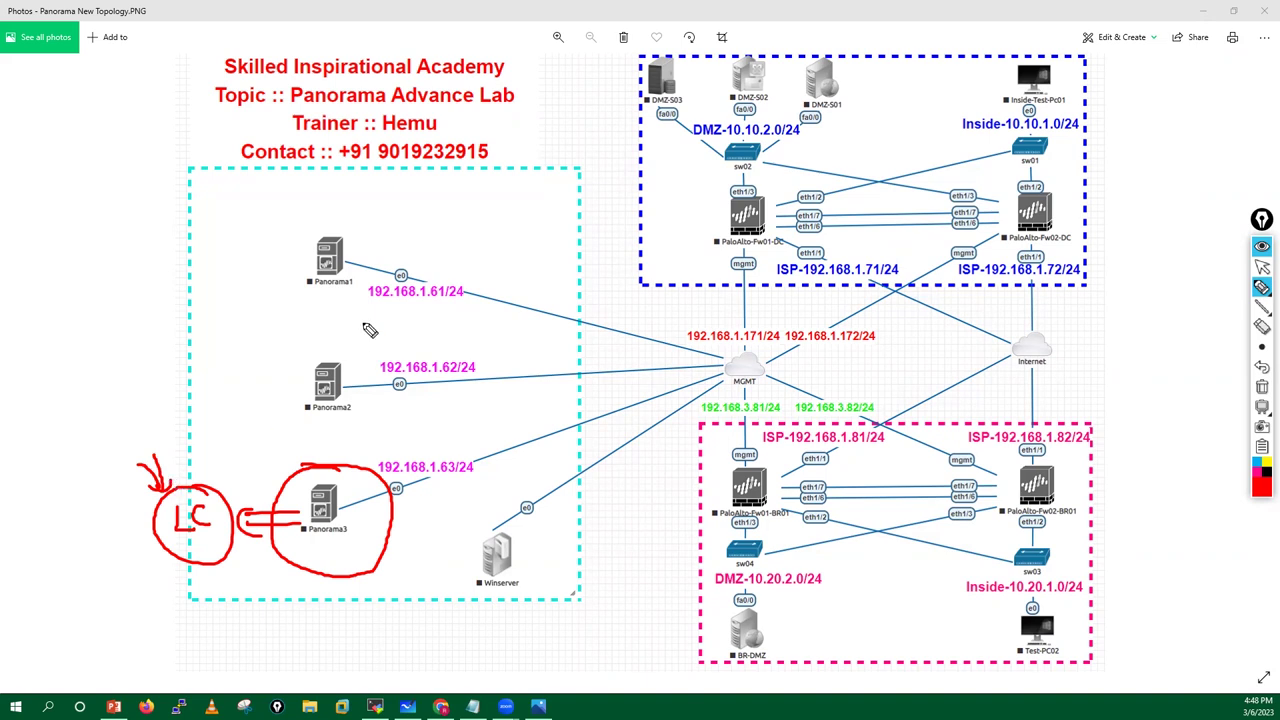
Link Panorama1 and Panorama2 in red, write version 10.2.3 below, then erase all annotations
{"action": "mouse_move", "coordinate": [342, 232]}
{"action": "left_mouse_down"}
{"action": "mouse_move", "coordinate": [326, 229]}
{"action": "mouse_move", "coordinate": [314, 298]}
{"action": "mouse_move", "coordinate": [372, 280]}
{"action": "mouse_move", "coordinate": [338, 232]}
{"action": "left_mouse_up"}
{"action": "mouse_move", "coordinate": [323, 352]}
{"action": "left_mouse_down"}
{"action": "mouse_move", "coordinate": [362, 415]}
{"action": "mouse_move", "coordinate": [332, 338]}
{"action": "mouse_move", "coordinate": [337, 350]}
{"action": "mouse_move", "coordinate": [350, 318]}
{"action": "mouse_move", "coordinate": [233, 288]}
{"action": "left_mouse_up"}
{"action": "mouse_move", "coordinate": [320, 350]}
{"action": "left_mouse_down"}
{"action": "mouse_move", "coordinate": [225, 312]}
{"action": "mouse_move", "coordinate": [223, 280]}
{"action": "mouse_move", "coordinate": [232, 318]}
{"action": "left_mouse_up"}
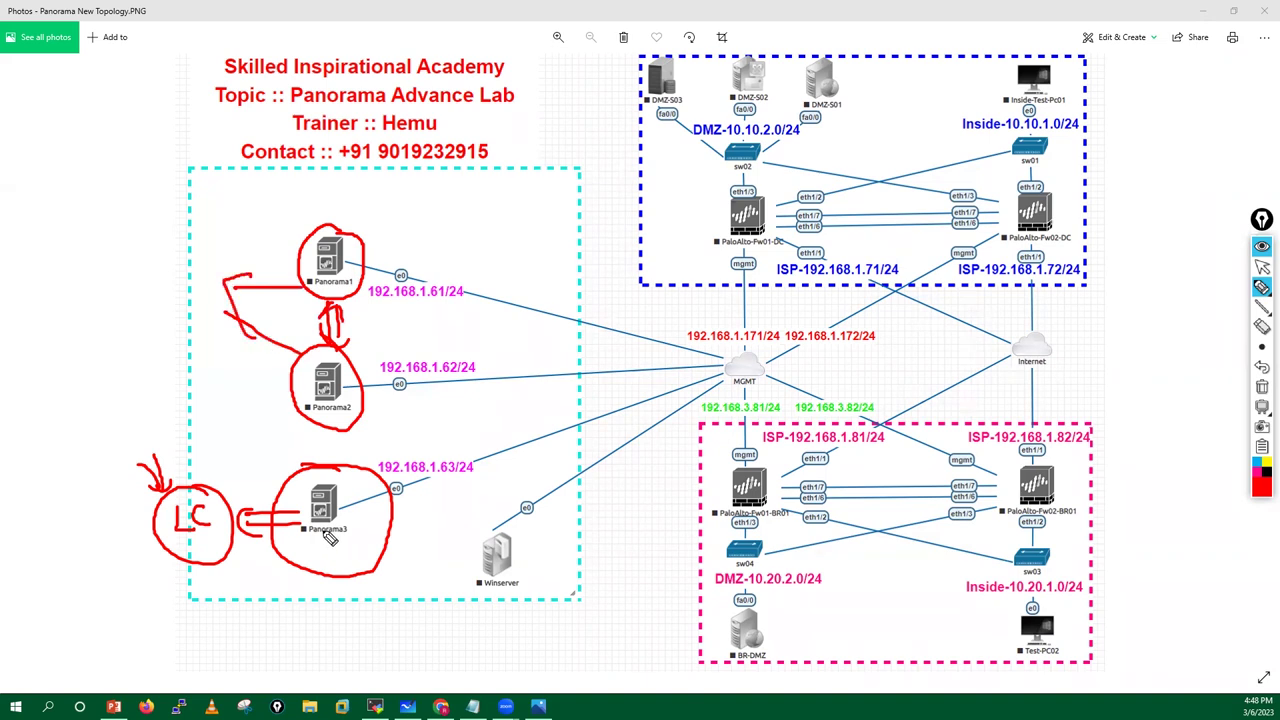
{"action": "left_click_drag", "start_coordinate": [335, 538], "coordinate": [375, 530]}
{"action": "mouse_move", "coordinate": [290, 610]}
{"action": "left_mouse_down"}
{"action": "mouse_move", "coordinate": [300, 623]}
{"action": "mouse_move", "coordinate": [352, 612]}
{"action": "mouse_move", "coordinate": [372, 634]}
{"action": "left_mouse_up"}
{"action": "mouse_move", "coordinate": [345, 583]}
{"action": "left_mouse_down"}
{"action": "mouse_move", "coordinate": [277, 651]}
{"action": "mouse_move", "coordinate": [385, 590]}
{"action": "mouse_move", "coordinate": [443, 614]}
{"action": "mouse_move", "coordinate": [446, 630]}
{"action": "mouse_move", "coordinate": [522, 624]}
{"action": "mouse_move", "coordinate": [548, 600]}
{"action": "mouse_move", "coordinate": [517, 597]}
{"action": "left_mouse_up"}
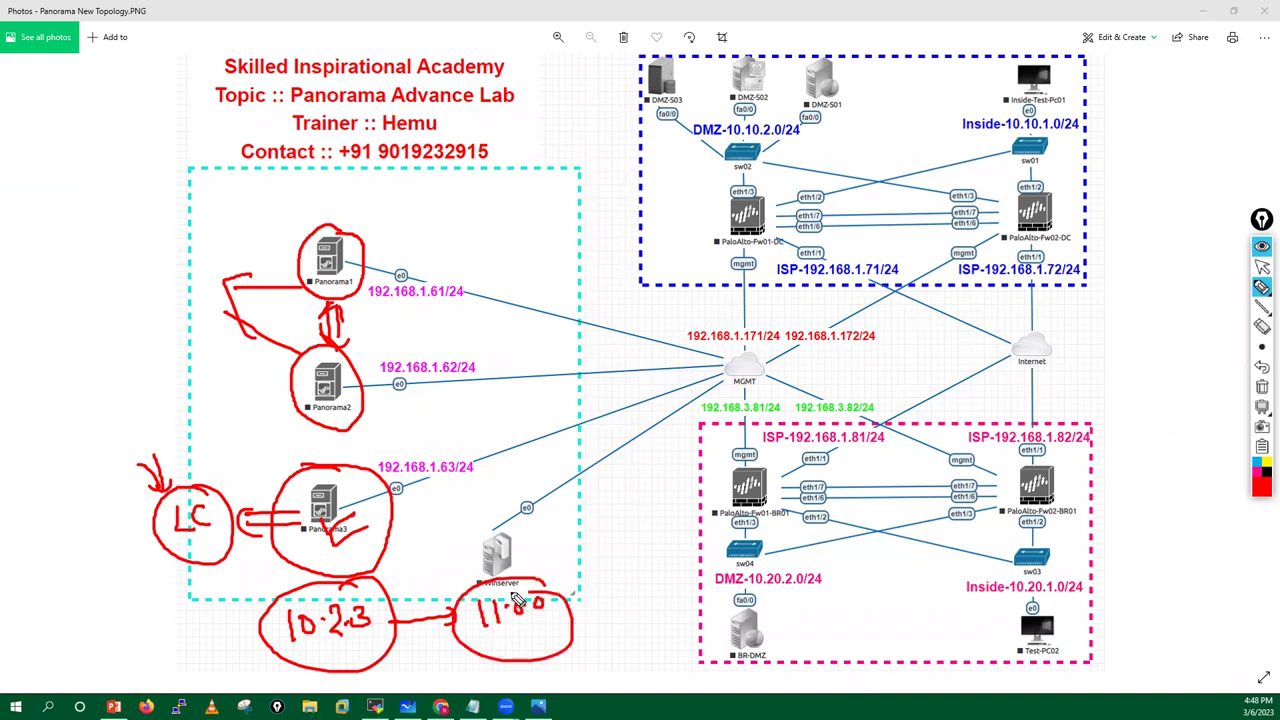
{"action": "left_click_drag", "start_coordinate": [373, 519], "coordinate": [430, 525]}
{"action": "left_click", "coordinate": [1262, 386]}
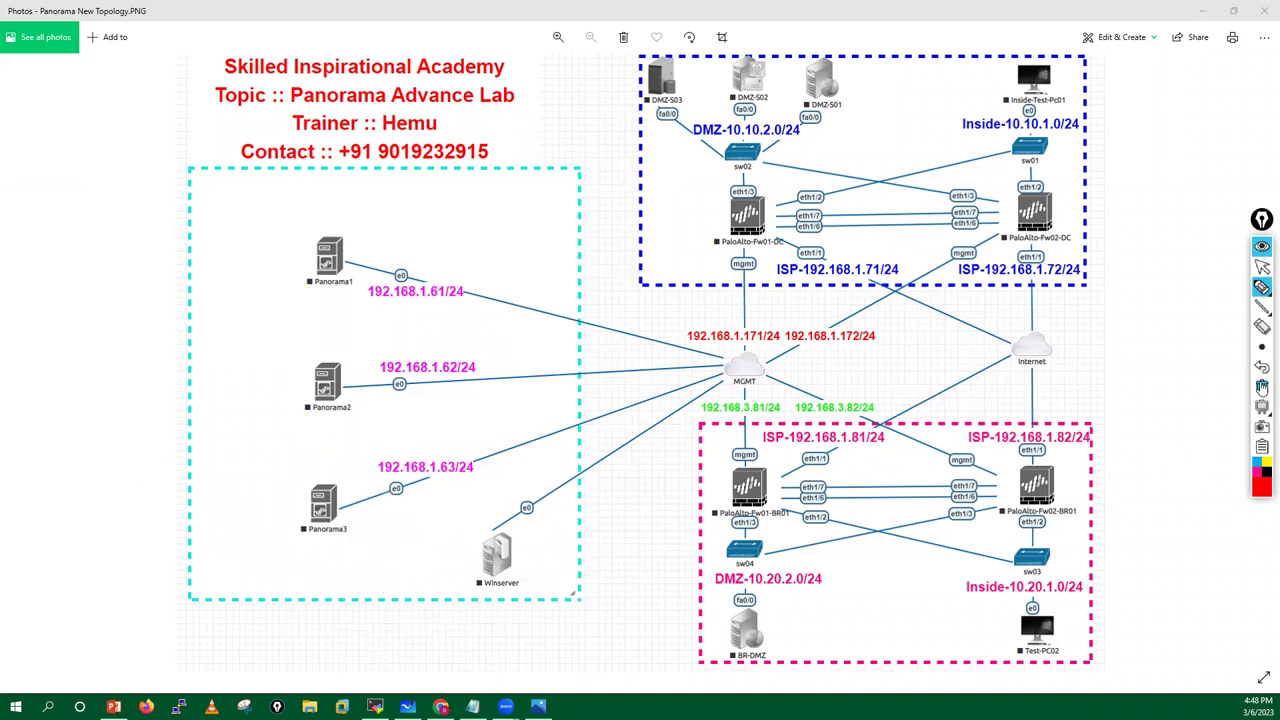
{"action": "left_click", "coordinate": [1262, 267]}
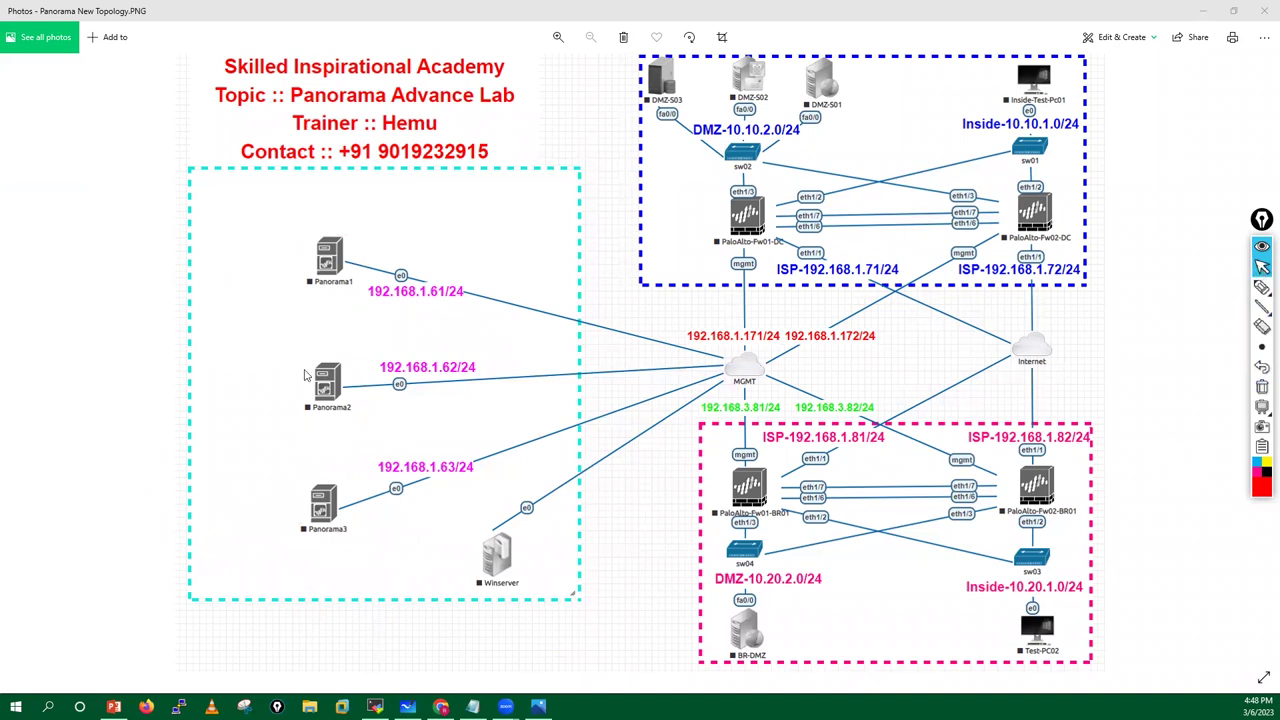
In the log collector session, ping google.com and stop it after confirming 0% packet loss
{"action": "left_click", "coordinate": [375, 707]}
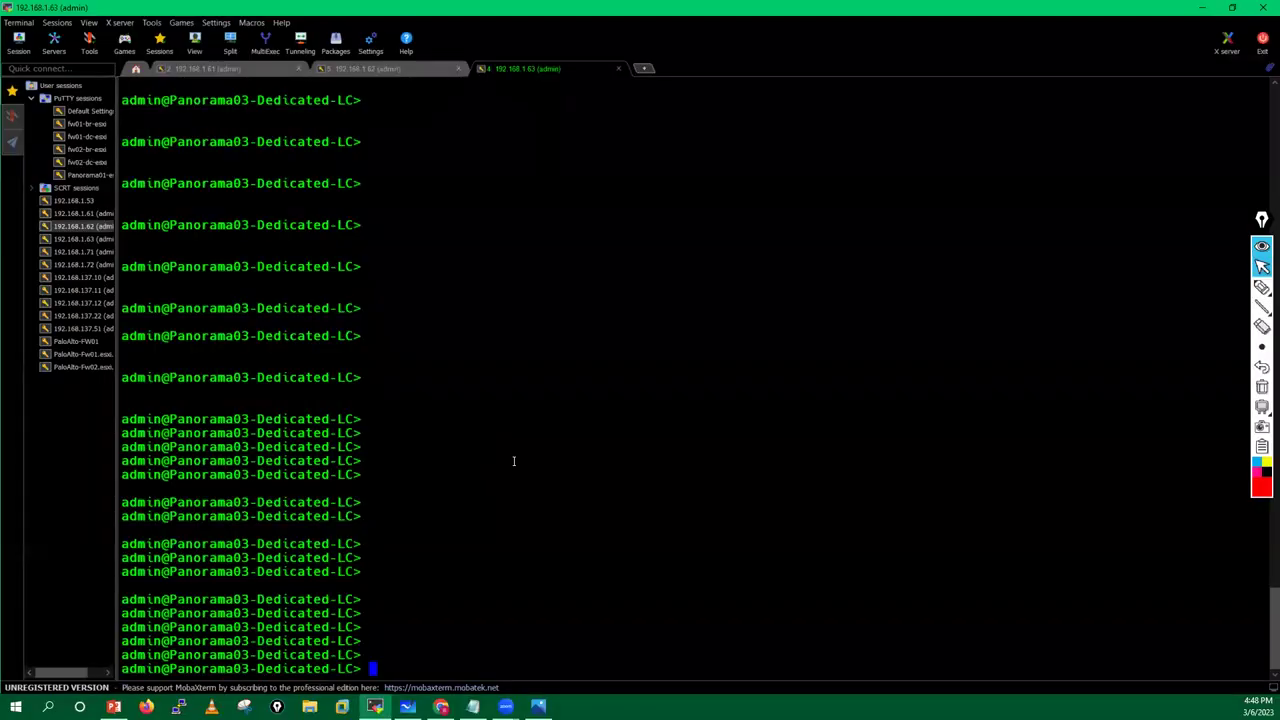
{"action": "key", "text": "Return"}
{"action": "key", "text": "Return"}
{"action": "key", "text": "Return"}
{"action": "key", "text": "Return"}
{"action": "key", "text": "Return"}
{"action": "key", "text": "Return"}
{"action": "type", "text": "pi"}
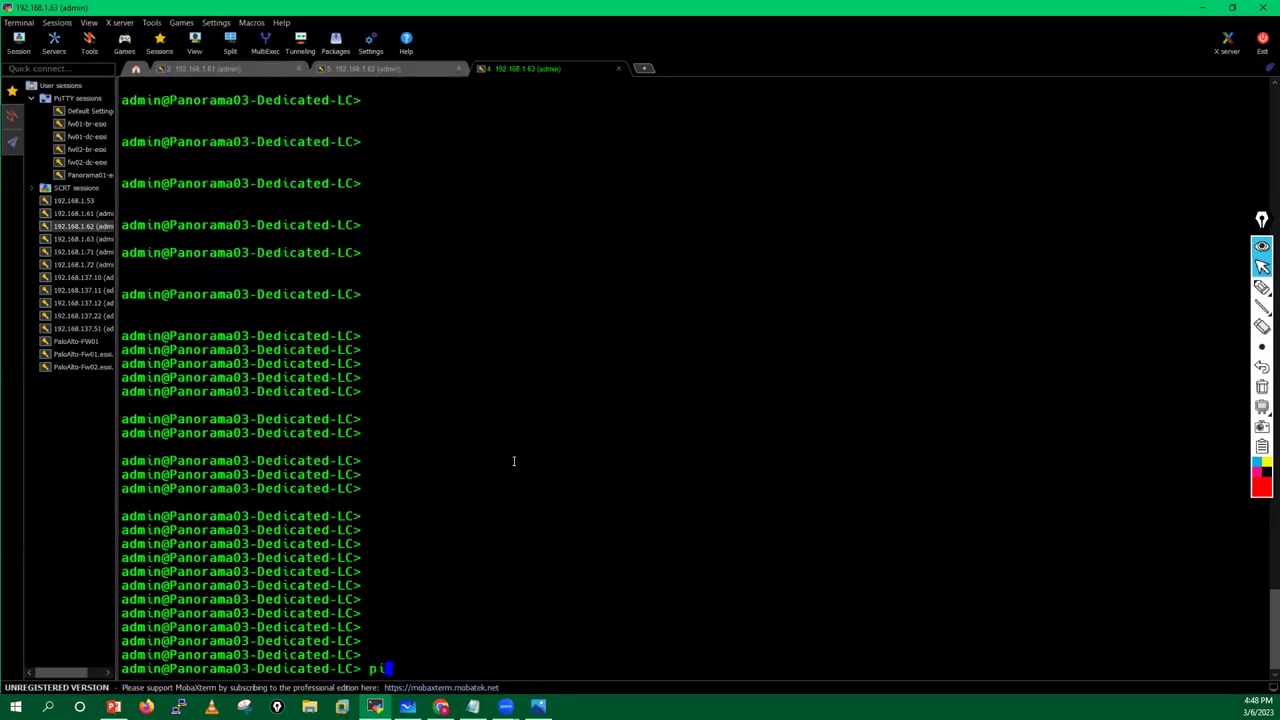
{"action": "type", "text": "ng host google.com"}
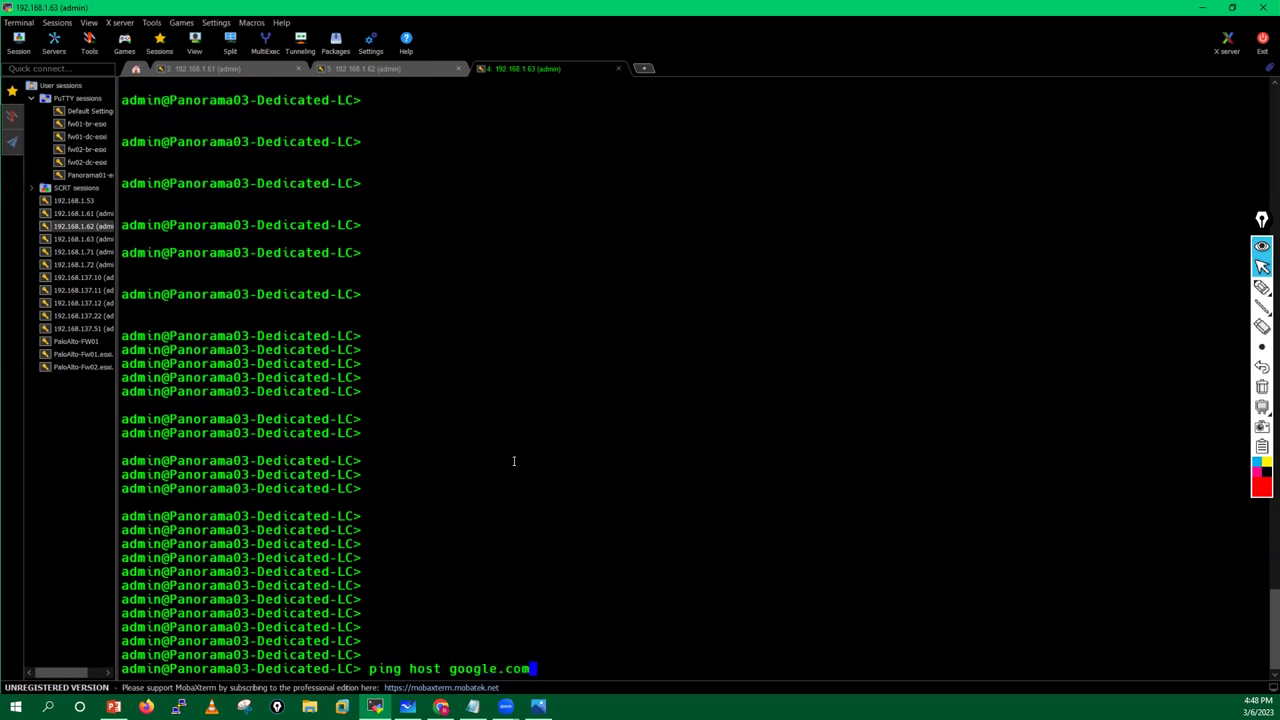
{"action": "key", "text": "Return"}
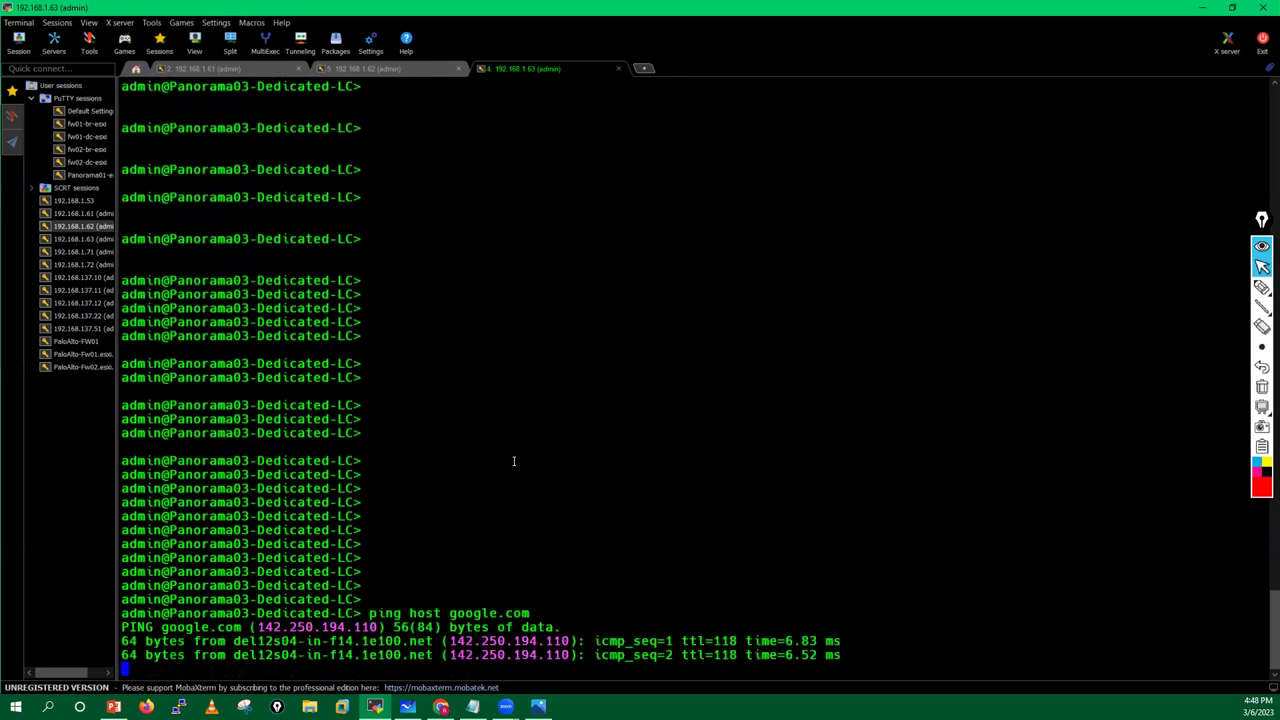
{"action": "key", "text": "ctrl+c"}
{"action": "key", "text": "Return"}
{"action": "key", "text": "Return"}
{"action": "key", "text": "Return"}
{"action": "key", "text": "Return"}
{"action": "key", "text": "Return"}
{"action": "key", "text": "Return"}
{"action": "key", "text": "Return"}
{"action": "key", "text": "Return"}
{"action": "key", "text": "Return"}
{"action": "key", "text": "Return"}
{"action": "key", "text": "Return"}
{"action": "key", "text": "Return"}
{"action": "key", "text": "Return"}
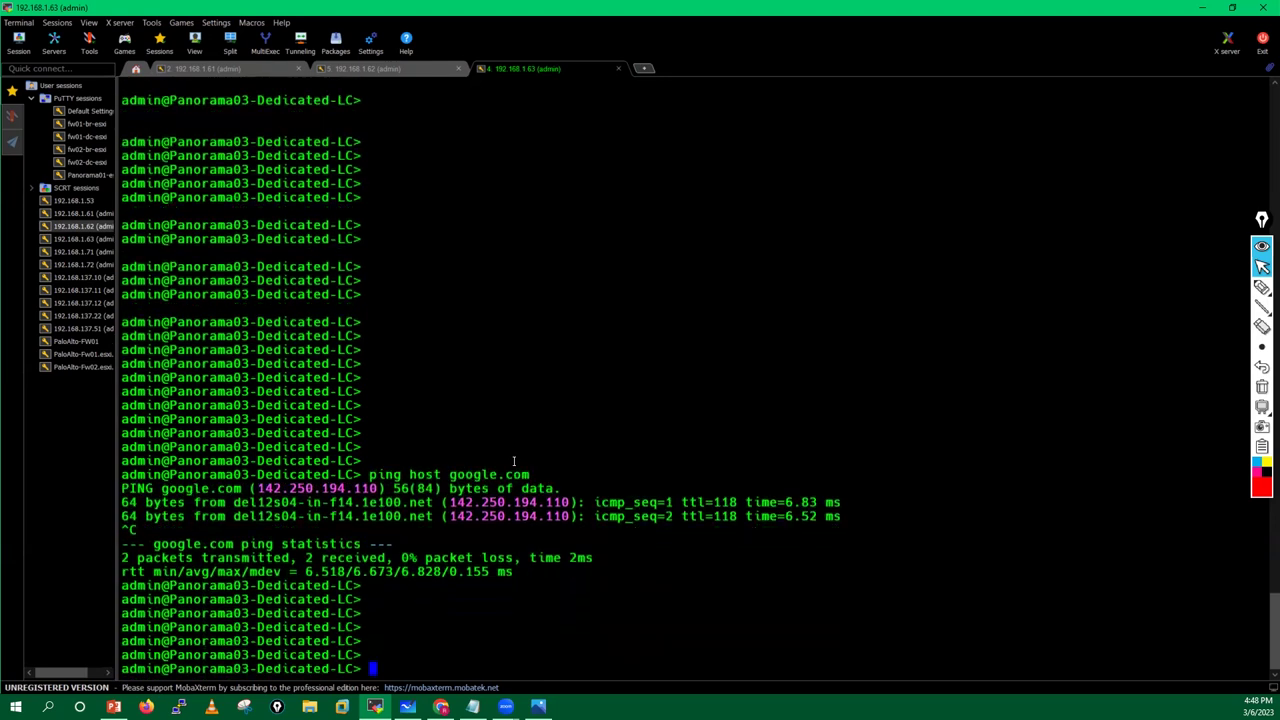
{"action": "key", "text": "Return"}
{"action": "key", "text": "Return"}
{"action": "key", "text": "Return"}
Run 'show panorama-status' on the log collector to list both Panorama servers
{"action": "type", "text": "shp"}
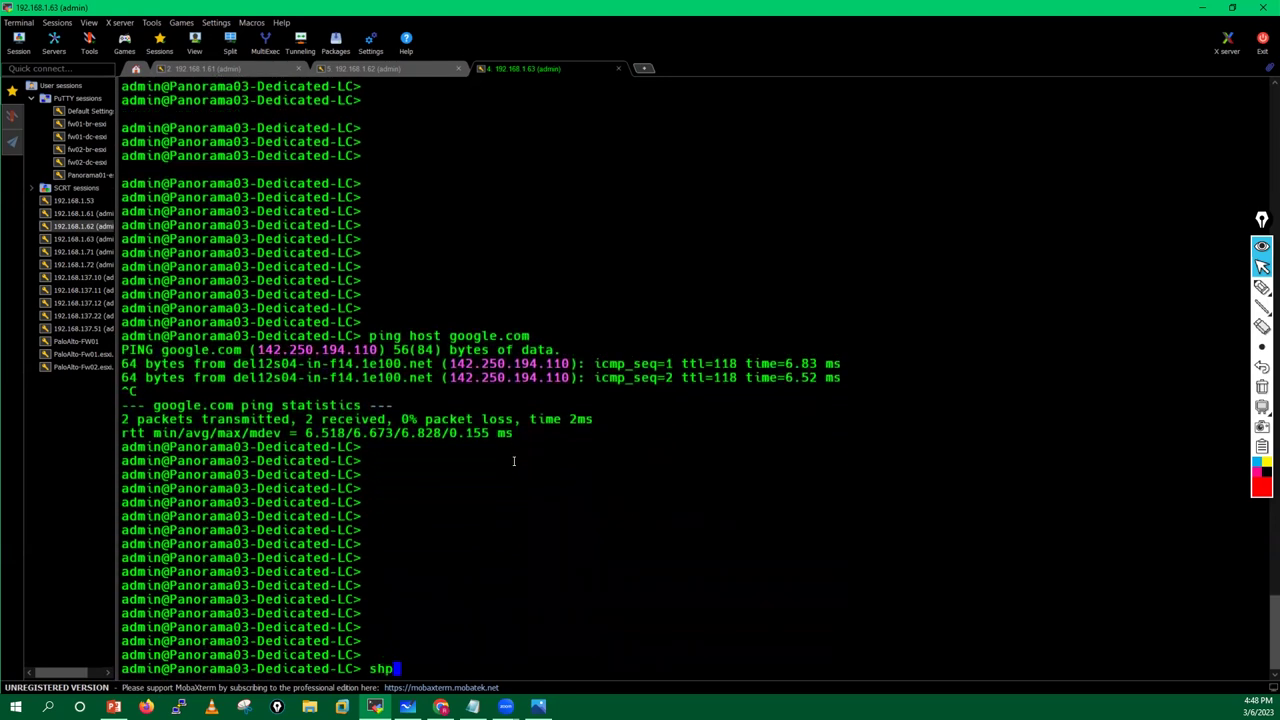
{"action": "key", "text": "BackSpace"}
{"action": "type", "text": "ow pano"}
{"action": "key", "text": "Tab"}
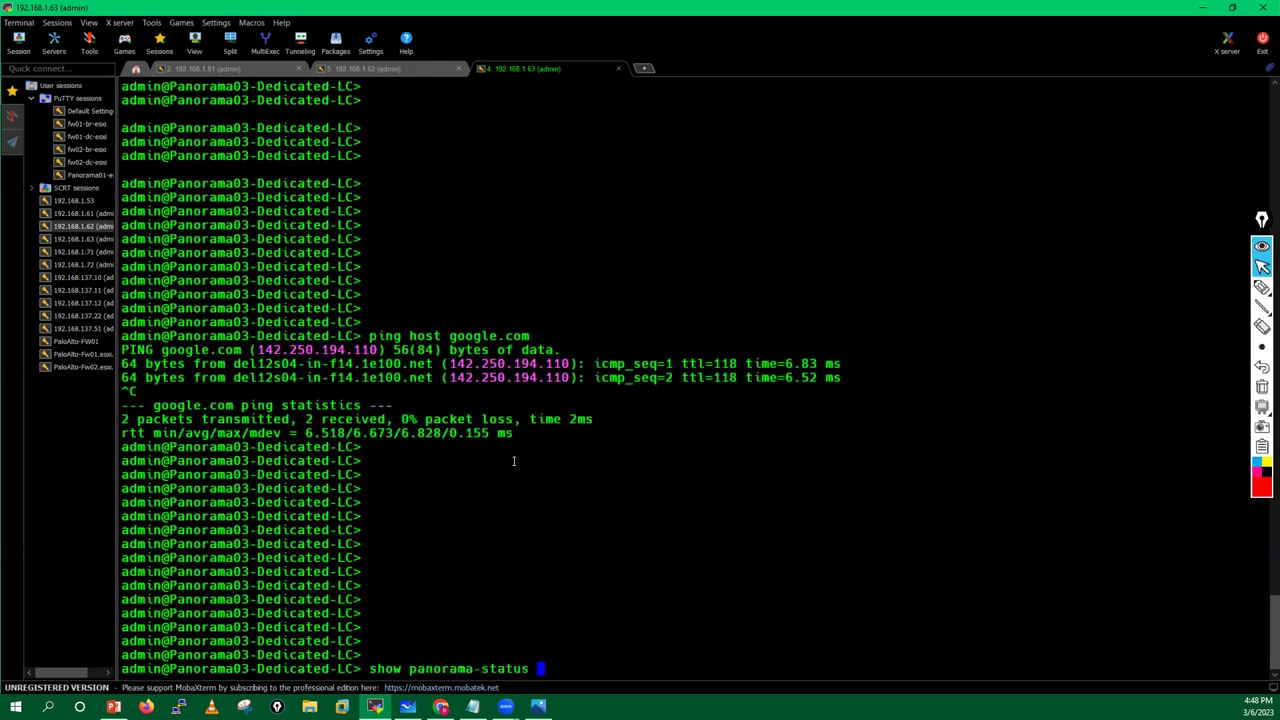
{"action": "key", "text": "question"}
{"action": "key", "text": "Return"}
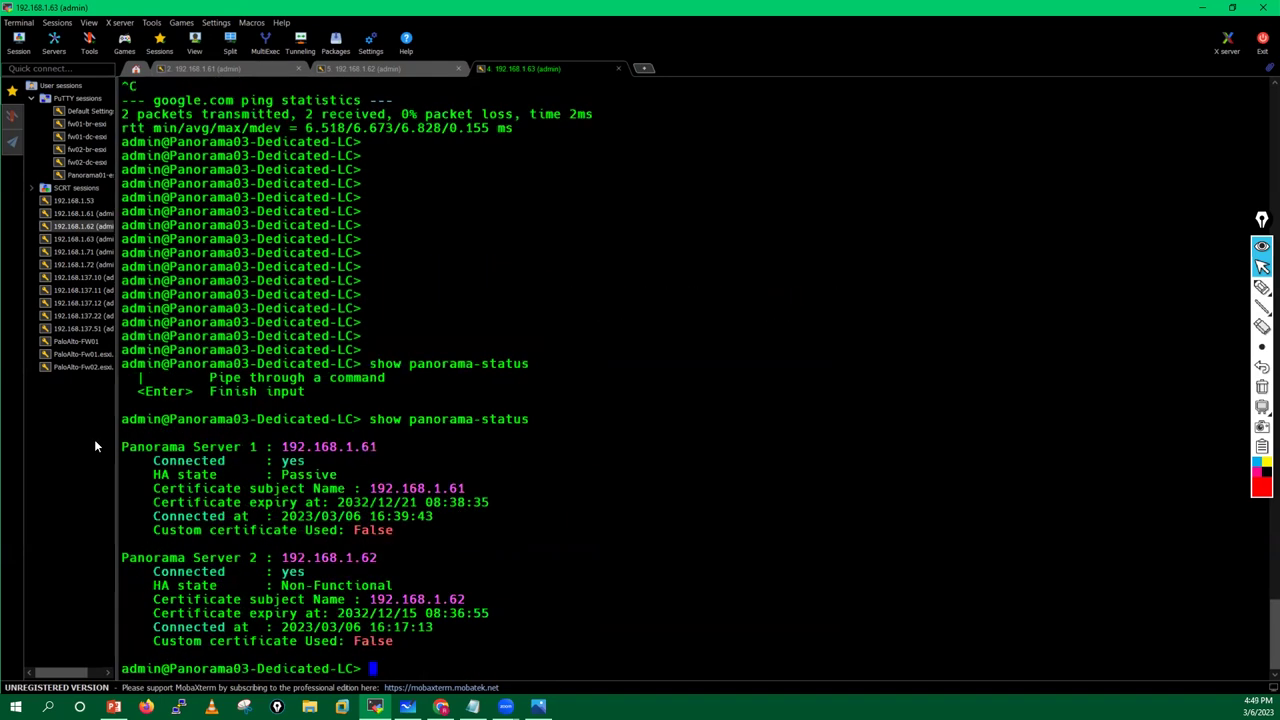
Review the status of 192.168.1.61 (Passive) and 192.168.1.62 (Non-Functional)
{"action": "left_click_drag", "start_coordinate": [118, 448], "coordinate": [410, 640]}
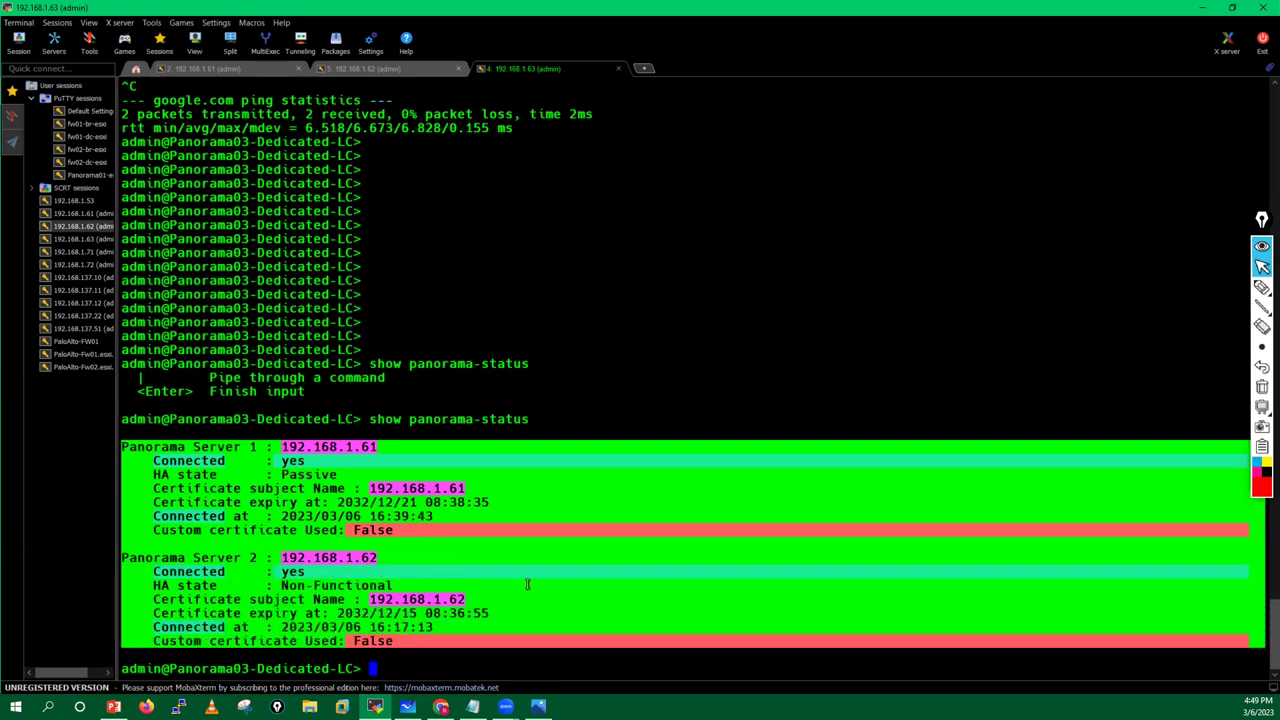
{"action": "left_click", "coordinate": [493, 538]}
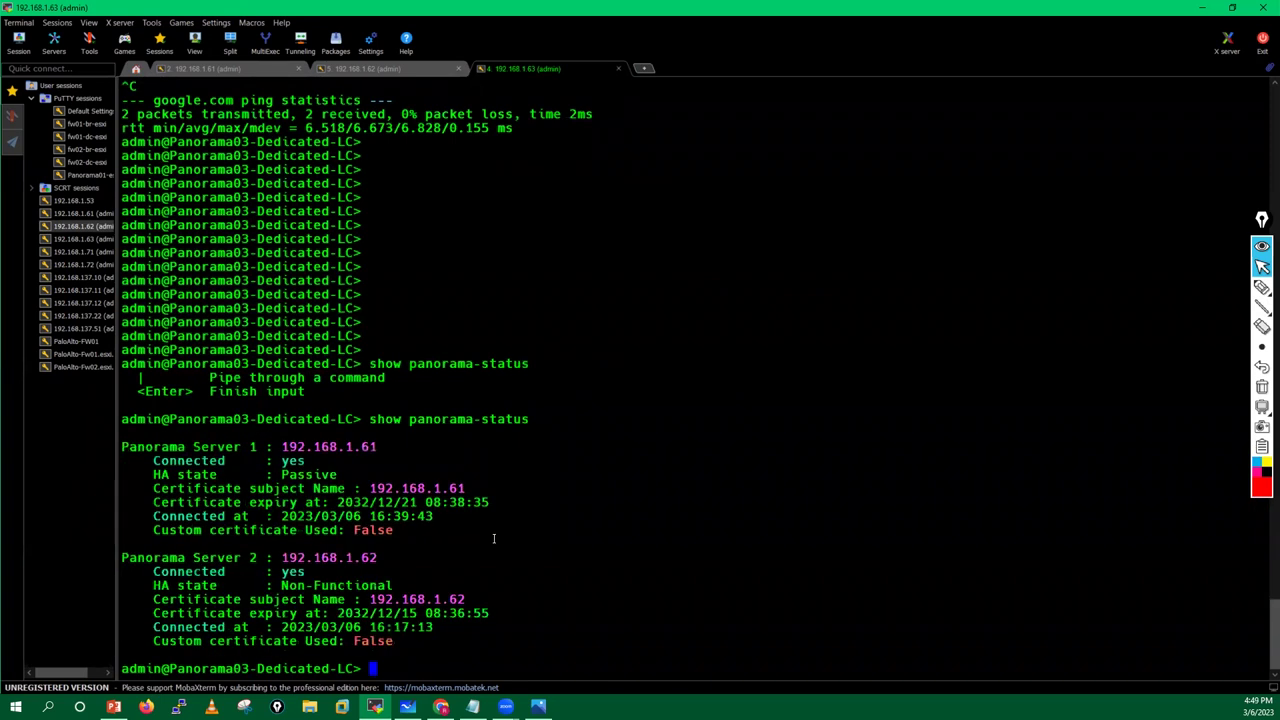
{"action": "key", "text": "Return"}
{"action": "key", "text": "Return"}
{"action": "key", "text": "Return"}
{"action": "key", "text": "Return"}
{"action": "key", "text": "Return"}
{"action": "key", "text": "Return"}
{"action": "key", "text": "Return"}
{"action": "key", "text": "Return"}
{"action": "key", "text": "Return"}
{"action": "key", "text": "Return"}
{"action": "key", "text": "Return"}
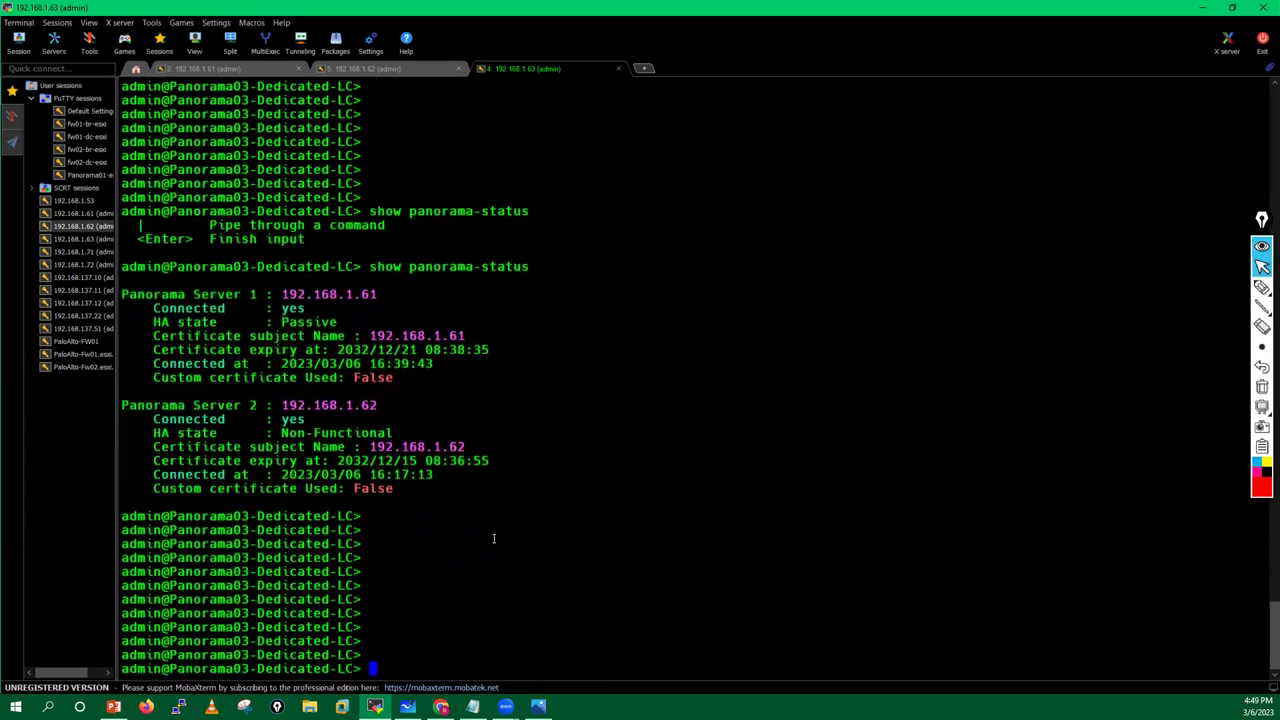
Run 'show system info | match sw' and highlight the sw-version 10.2.3 line
{"action": "type", "text": "show system ino"}
{"action": "key", "text": "BackSpace"}
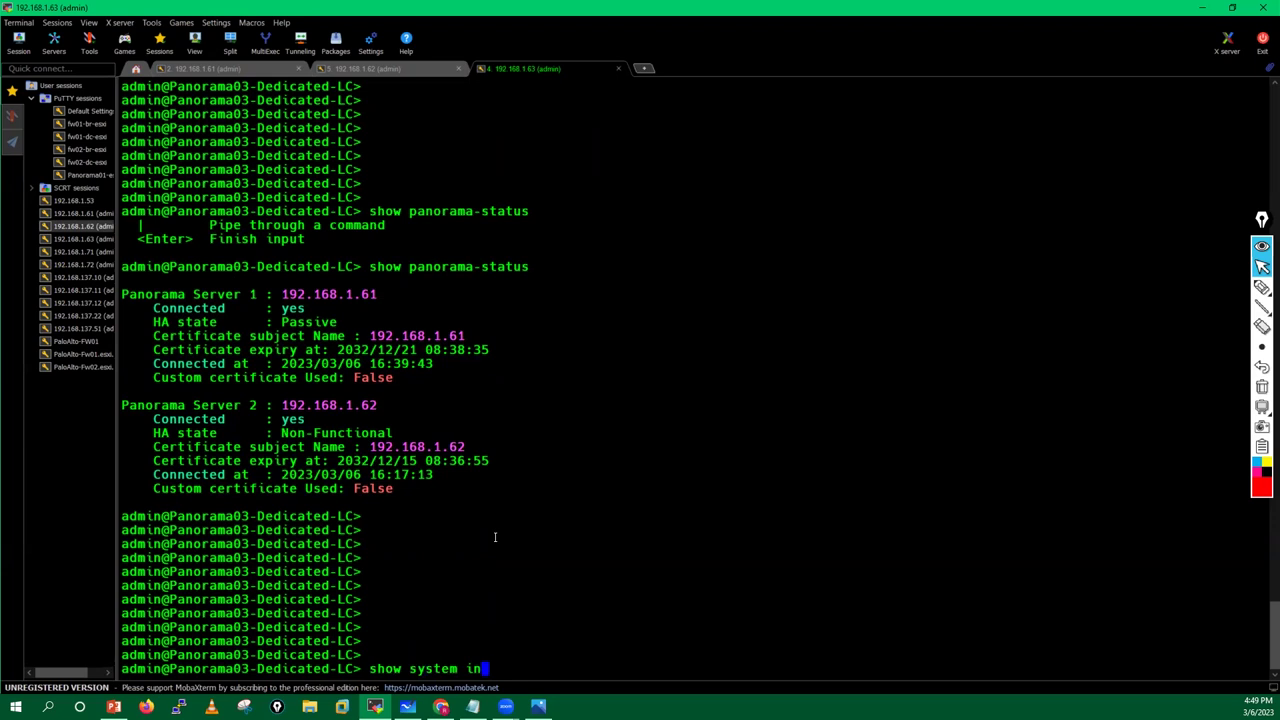
{"action": "type", "text": "fo | match sw"}
{"action": "key", "text": "Return"}
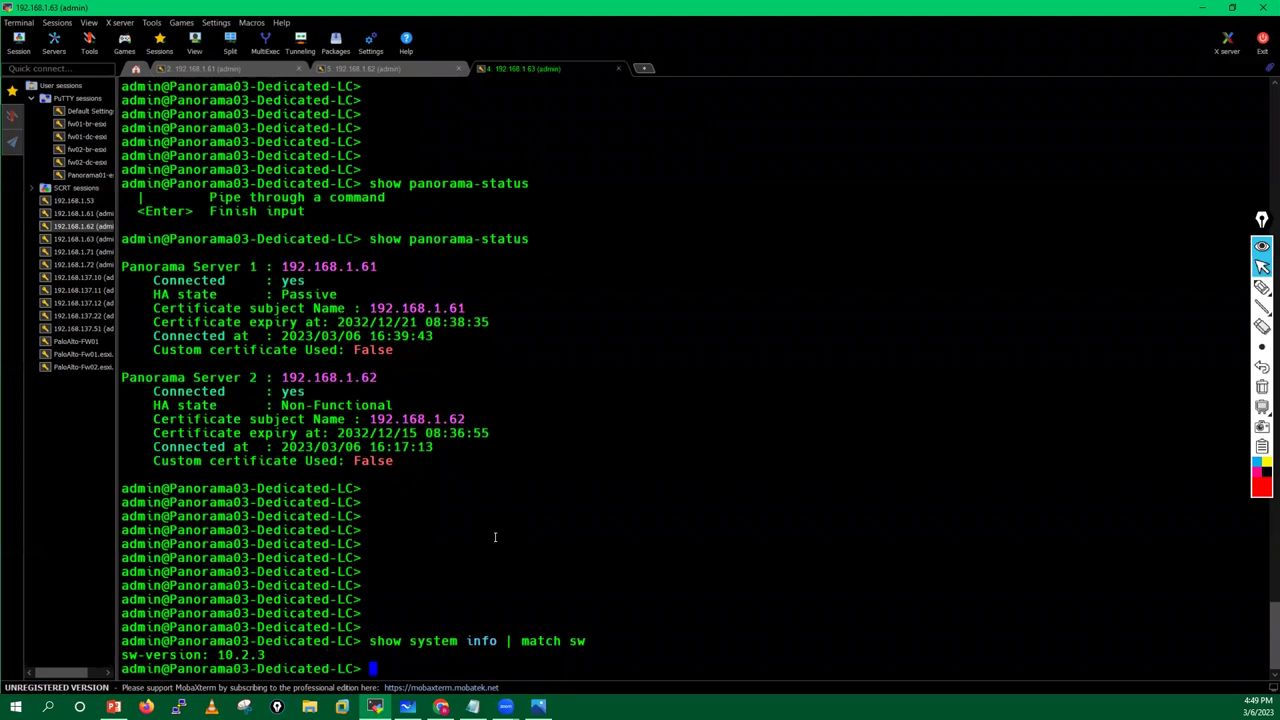
{"action": "triple_click", "coordinate": [124, 654]}
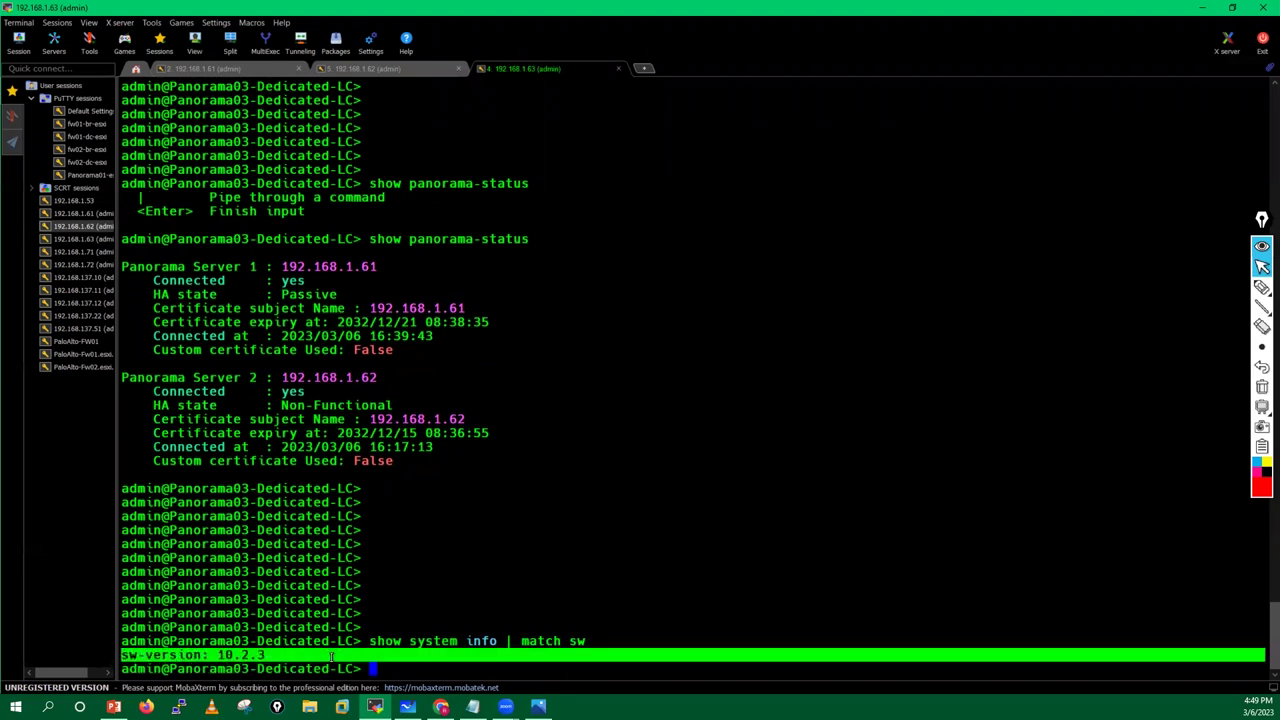
{"action": "left_click", "coordinate": [583, 519]}
{"action": "key", "text": "Return"}
{"action": "key", "text": "Return"}
{"action": "key", "text": "Return"}
{"action": "key", "text": "Return"}
{"action": "key", "text": "Return"}
{"action": "key", "text": "Return"}
{"action": "key", "text": "Return"}
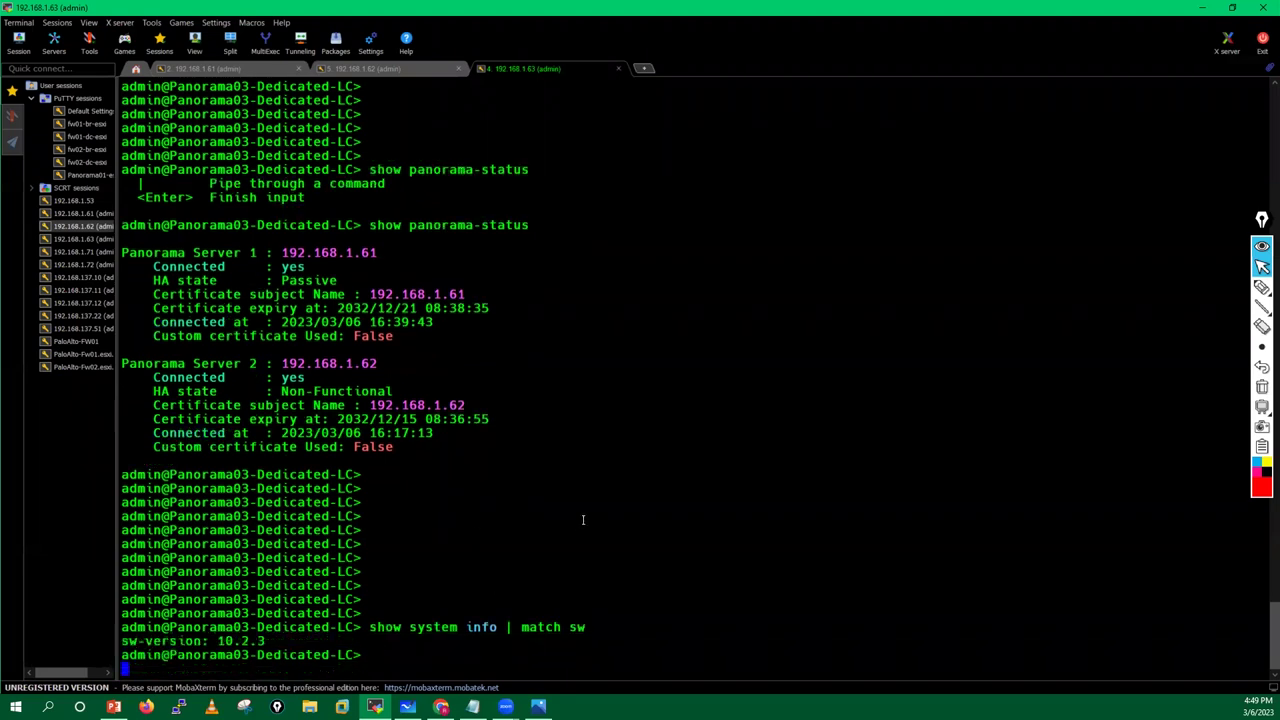
Run 'request system software info', highlight the downloaded 11.0.0 row, and exit the listing
{"action": "key", "text": "Return"}
{"action": "key", "text": "Return"}
{"action": "type", "text": "request "}
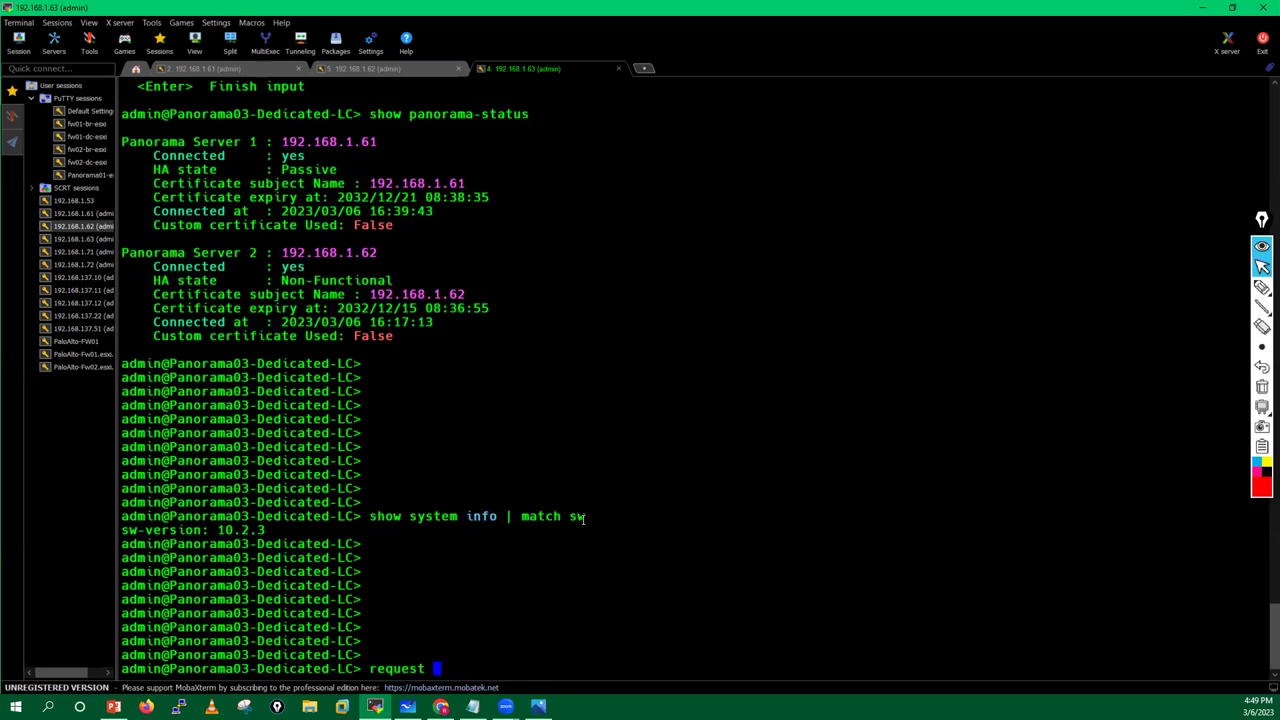
{"action": "type", "text": "system software info"}
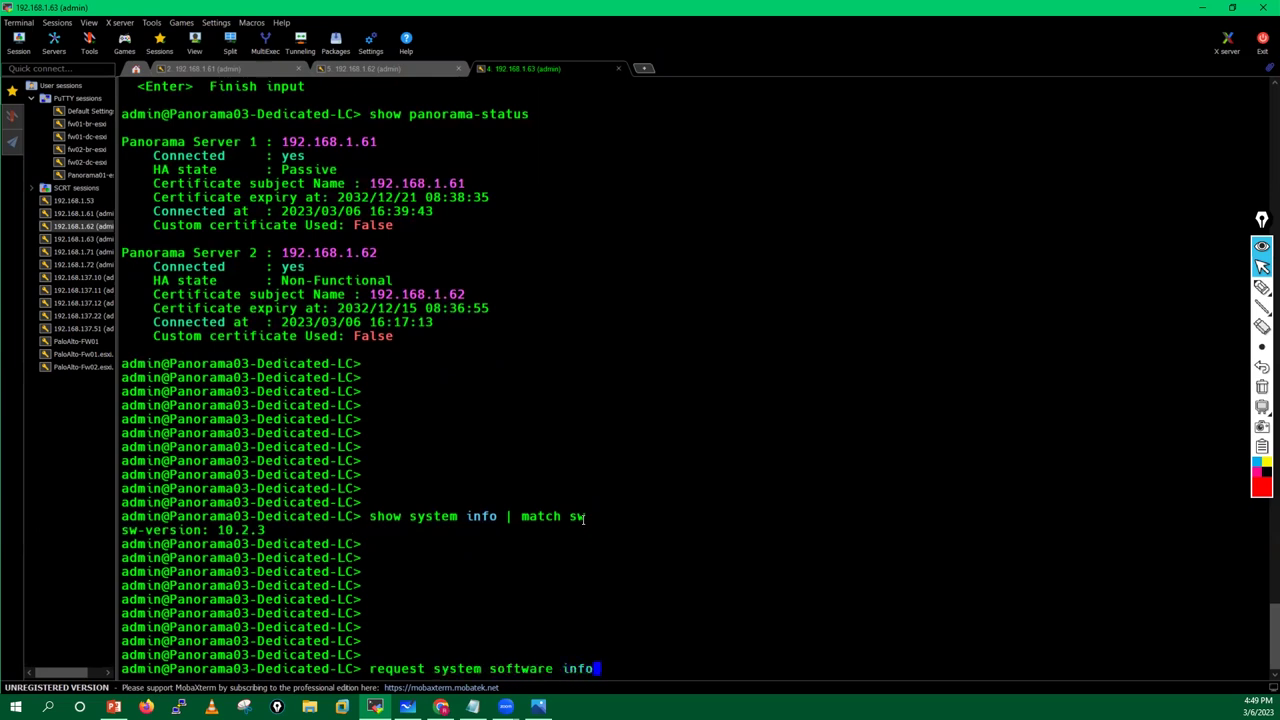
{"action": "key", "text": "Return"}
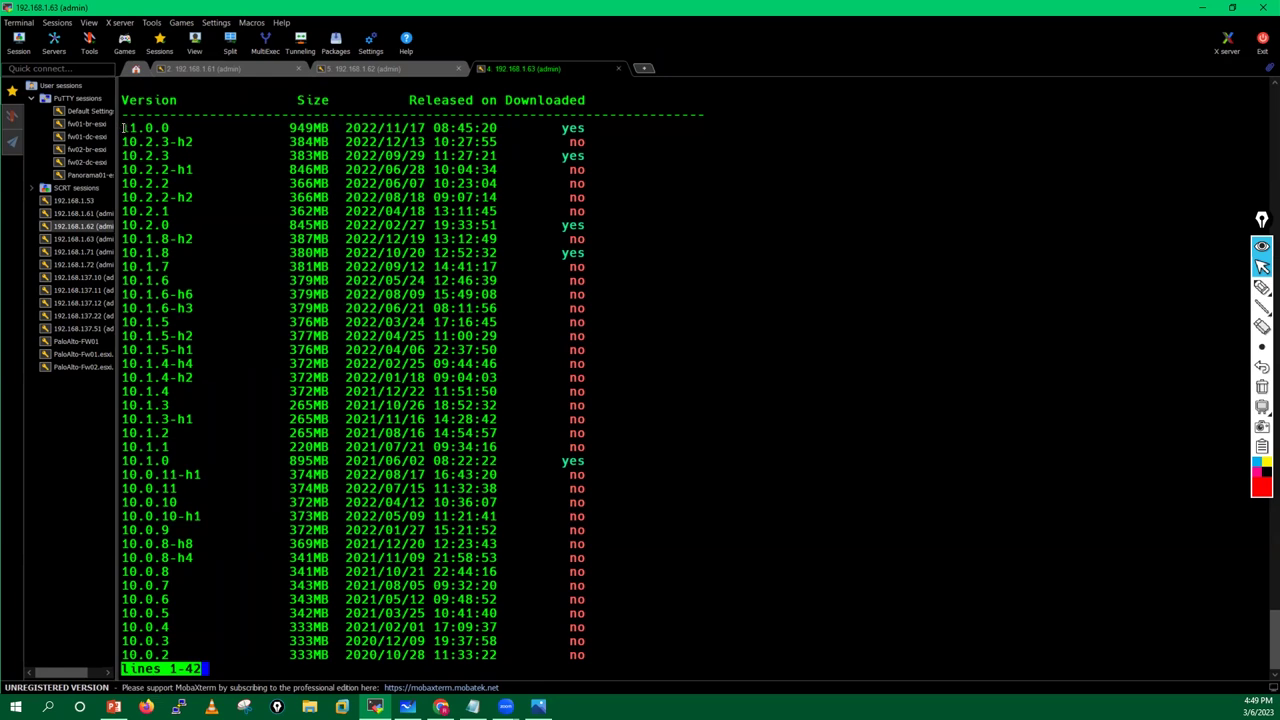
{"action": "left_click_drag", "start_coordinate": [121, 128], "coordinate": [590, 133]}
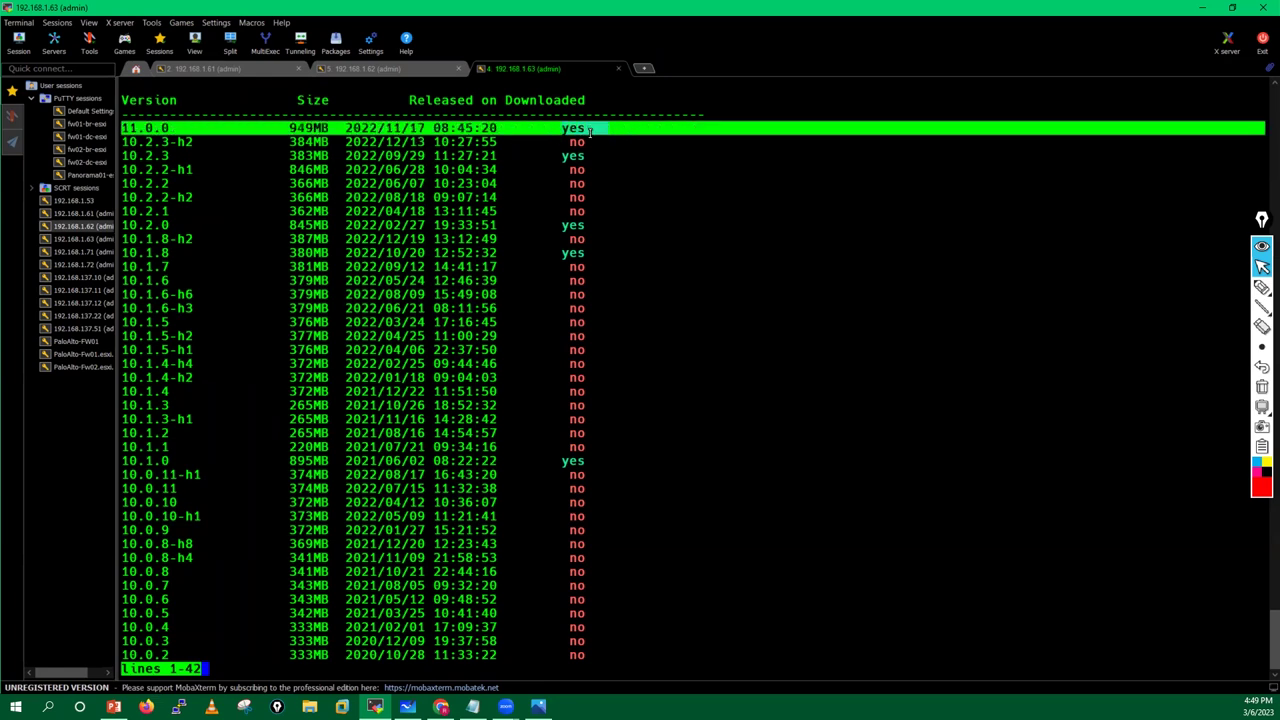
{"action": "key", "text": "q"}
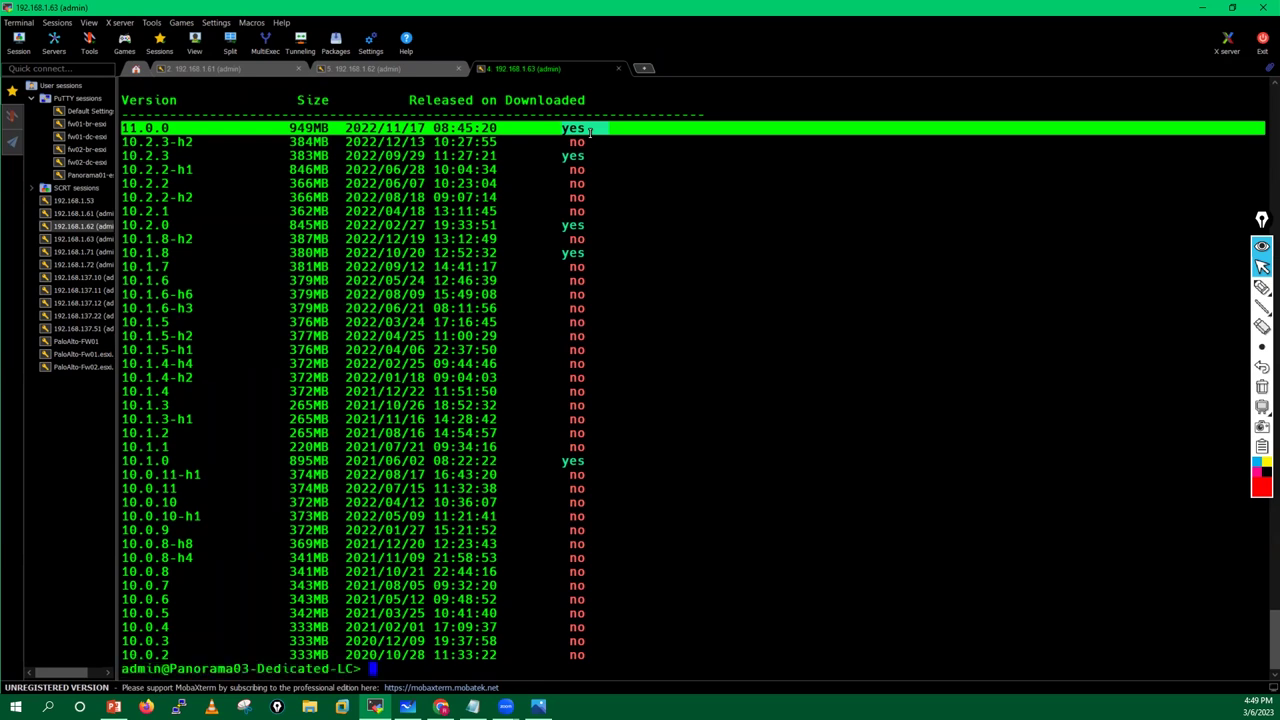
{"action": "key", "text": "Return"}
{"action": "key", "text": "Return"}
{"action": "key", "text": "Return"}
{"action": "key", "text": "Return"}
{"action": "key", "text": "Return"}
{"action": "key", "text": "Return"}
{"action": "key", "text": "Return"}
{"action": "key", "text": "Return"}
{"action": "type", "text": "request"}
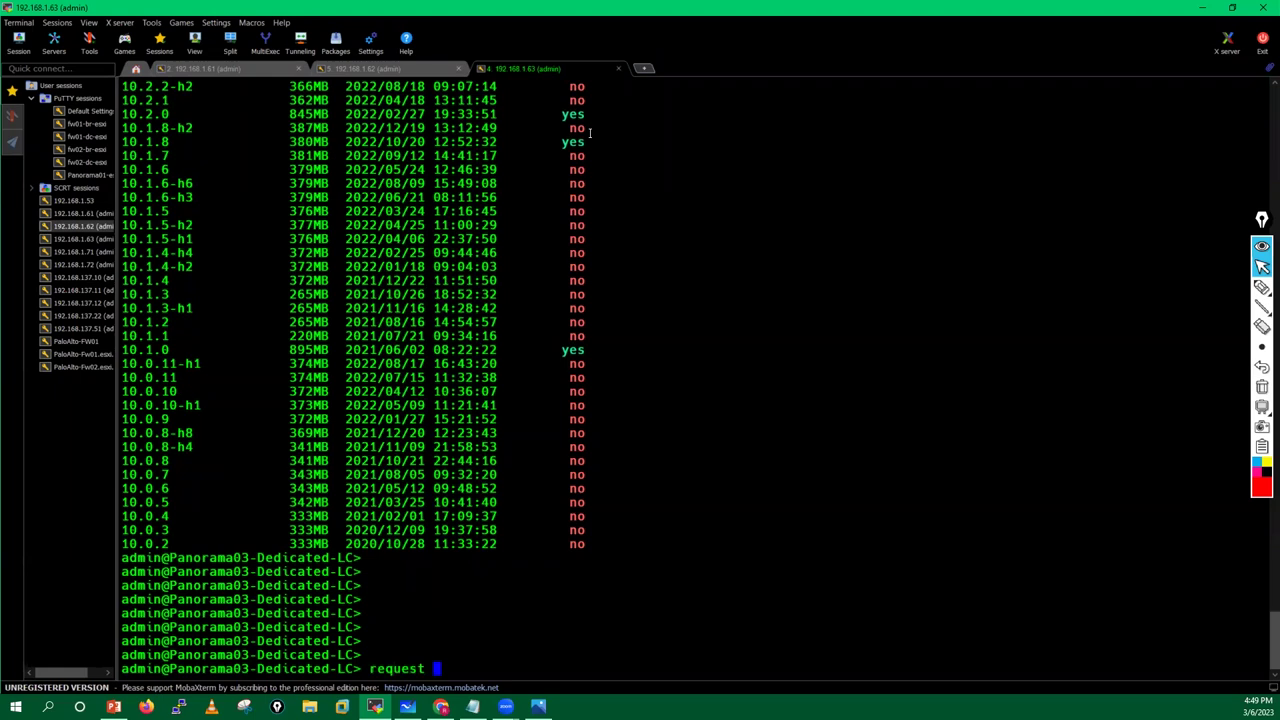
Page through all versions offered by 'request system software download version ?'
{"action": "type", "text": "system soft"}
{"action": "key", "text": "Tab"}
{"action": "key", "text": "question"}
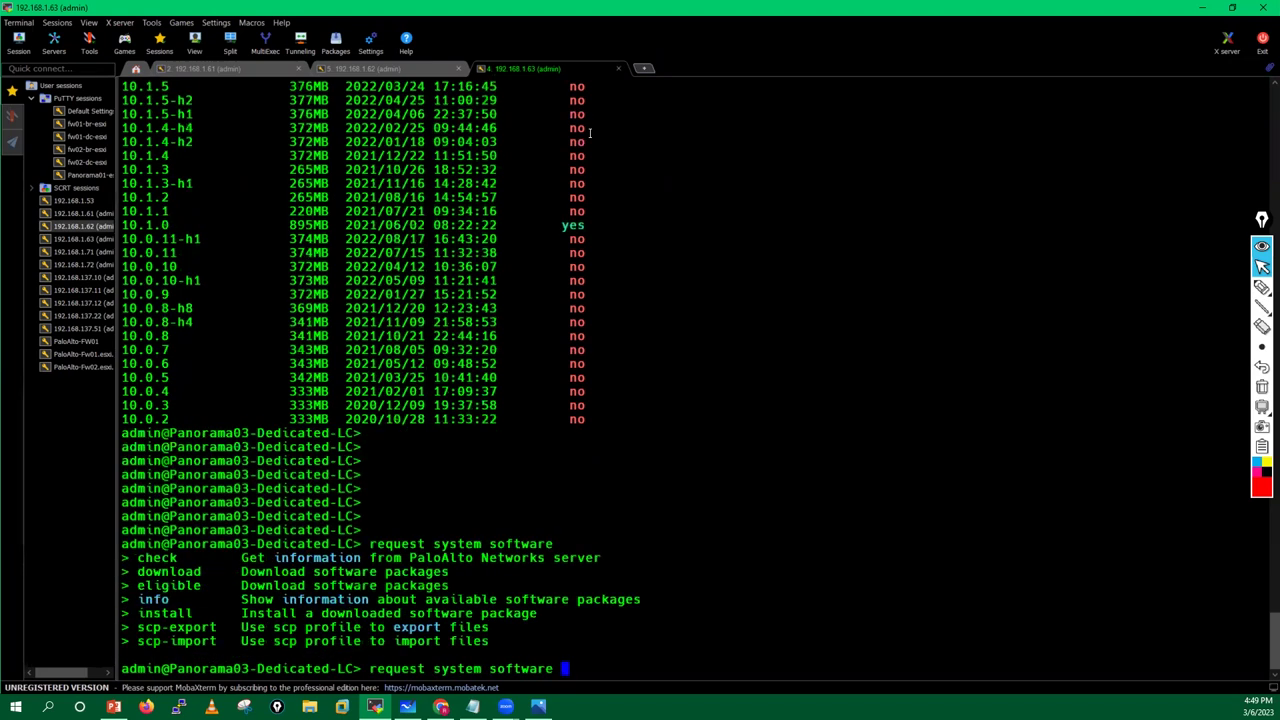
{"action": "type", "text": "download"}
{"action": "key", "text": "question"}
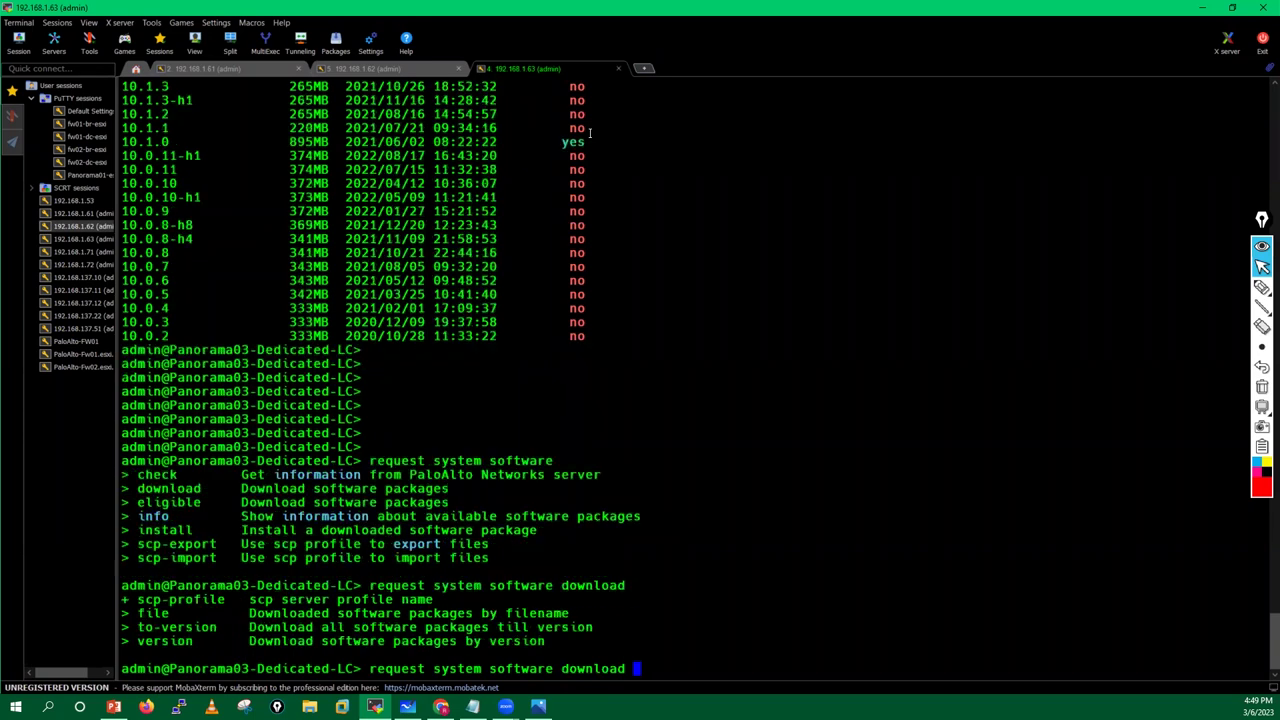
{"action": "type", "text": "version"}
{"action": "key", "text": "question"}
{"action": "key", "text": "space"}
{"action": "key", "text": "space"}
{"action": "key", "text": "space"}
{"action": "key", "text": "space"}
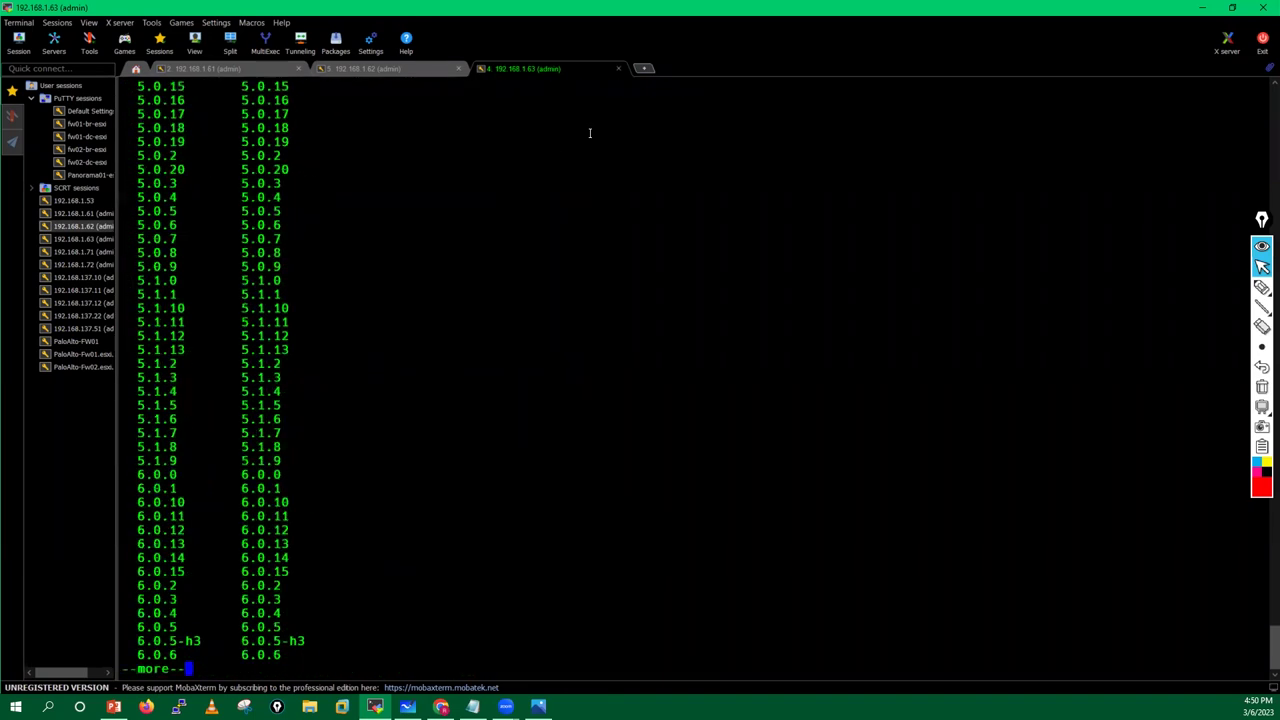
{"action": "key", "text": "space"}
{"action": "key", "text": "space"}
{"action": "key", "text": "space"}
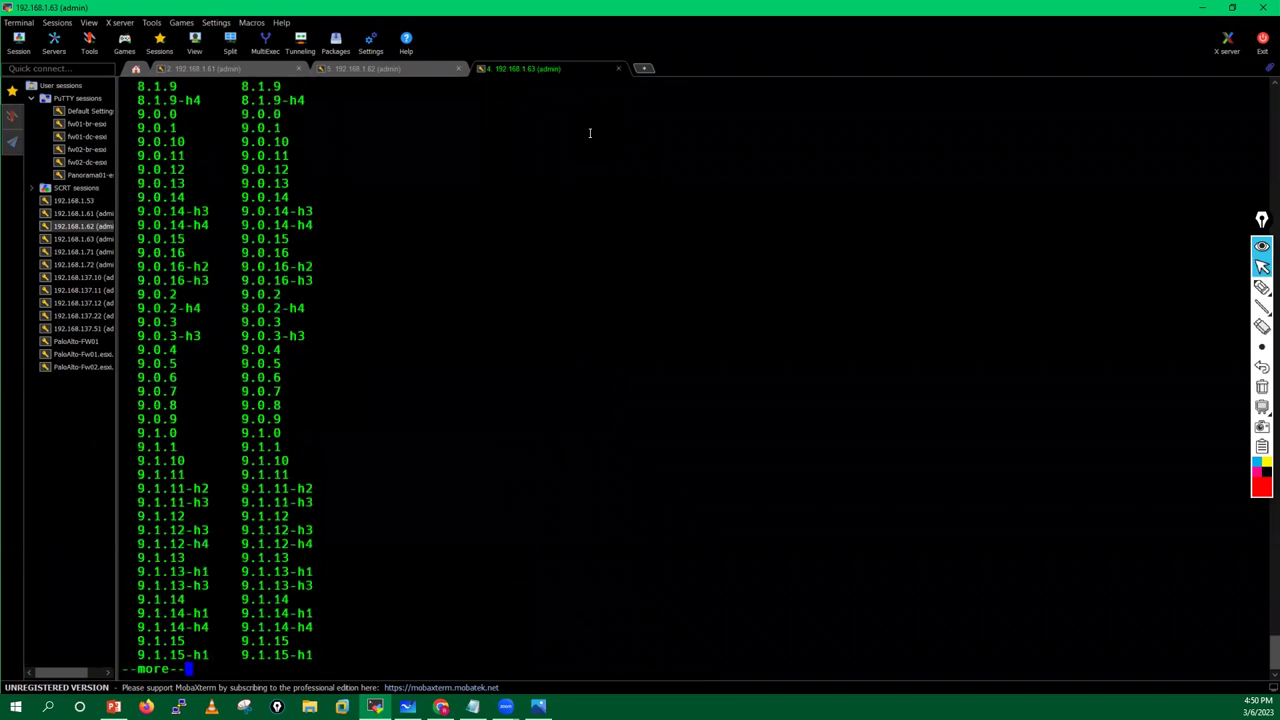
{"action": "key", "text": "question"}
{"action": "key", "text": "space"}
{"action": "key", "text": "space"}
{"action": "key", "text": "space"}
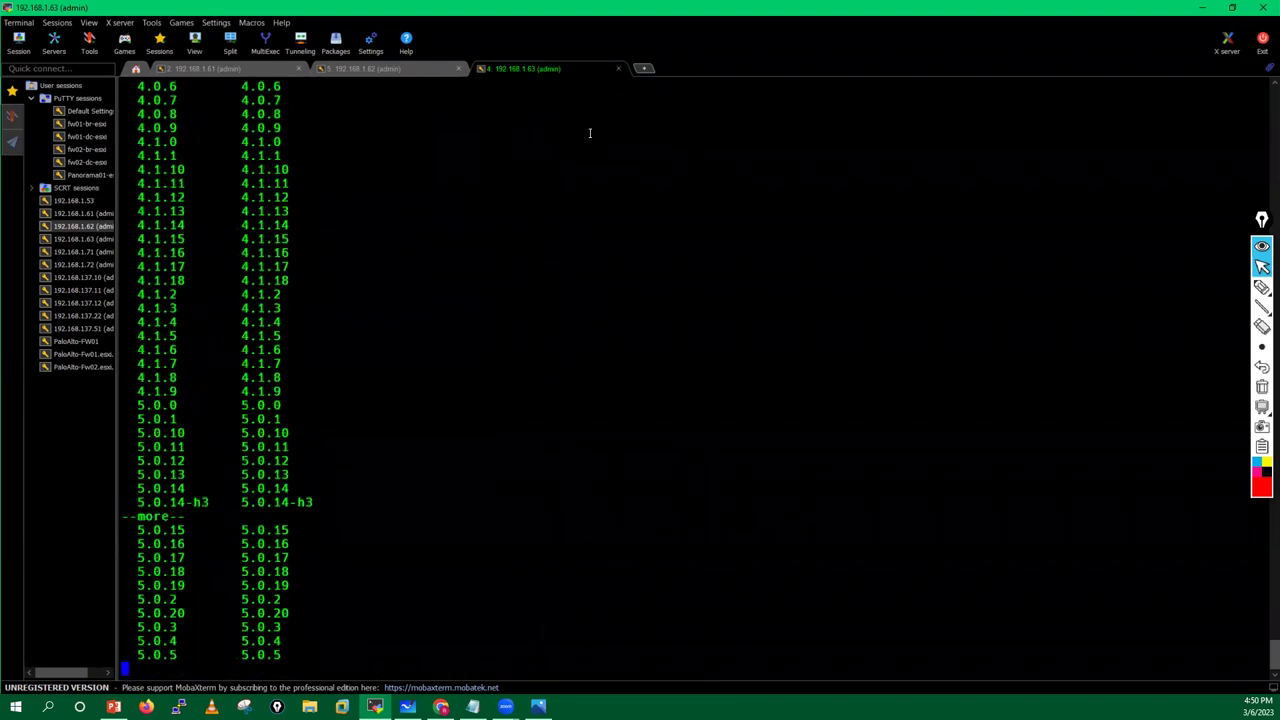
{"action": "key", "text": "space"}
{"action": "key", "text": "space"}
{"action": "key", "text": "space"}
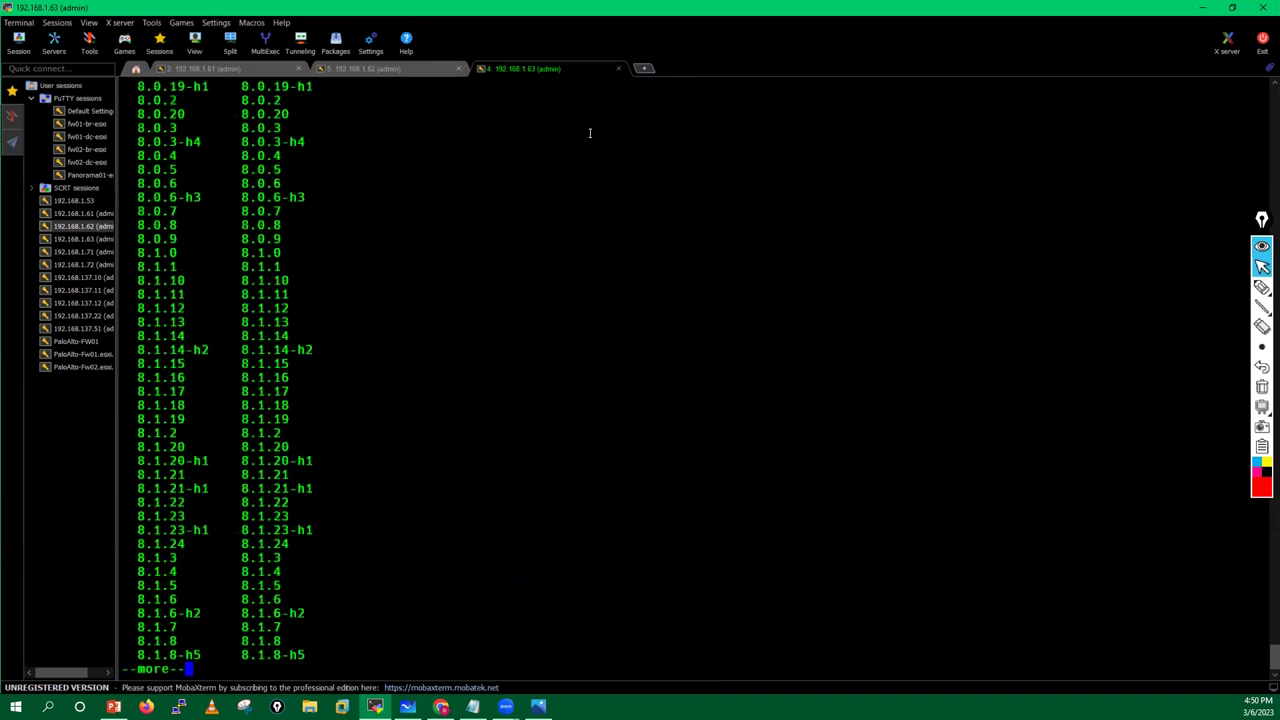
Enter version 11.0.0 for the download request, then erase the command to an empty prompt
{"action": "type", "text": "11"}
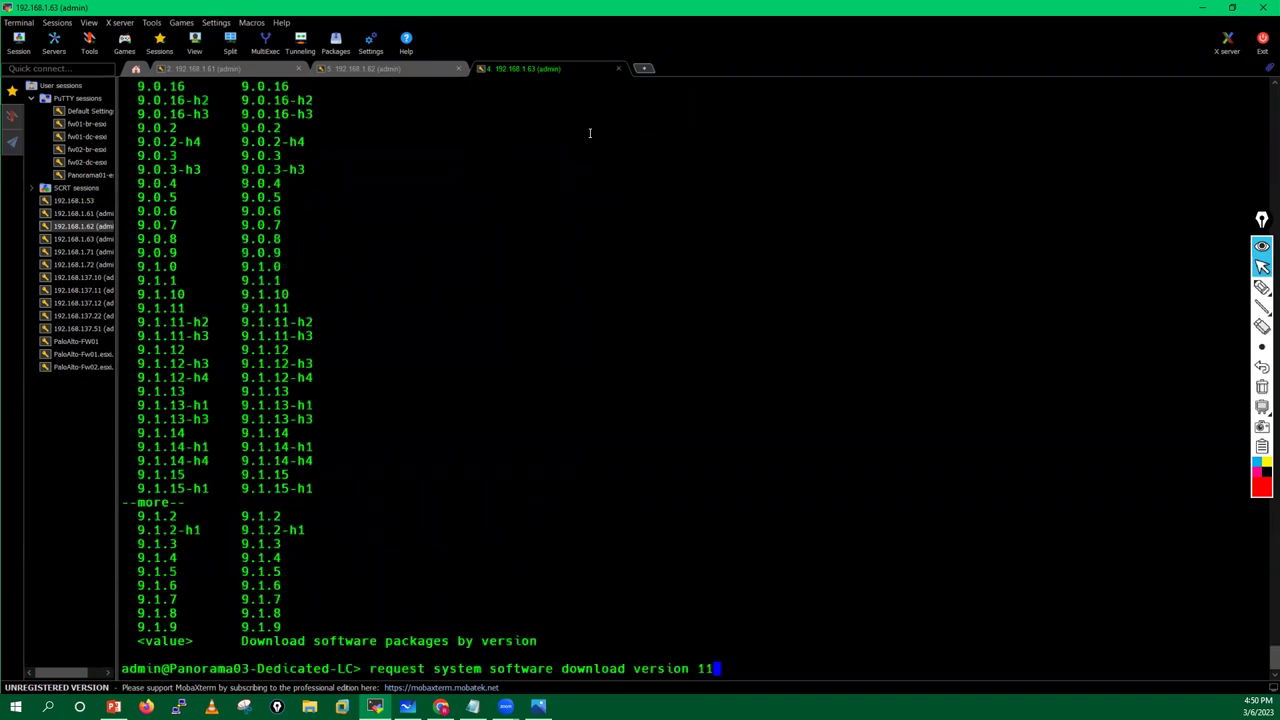
{"action": "type", "text": ".0.0"}
{"action": "key", "text": "space"}
{"action": "key", "text": "space"}
{"action": "key", "text": "space"}
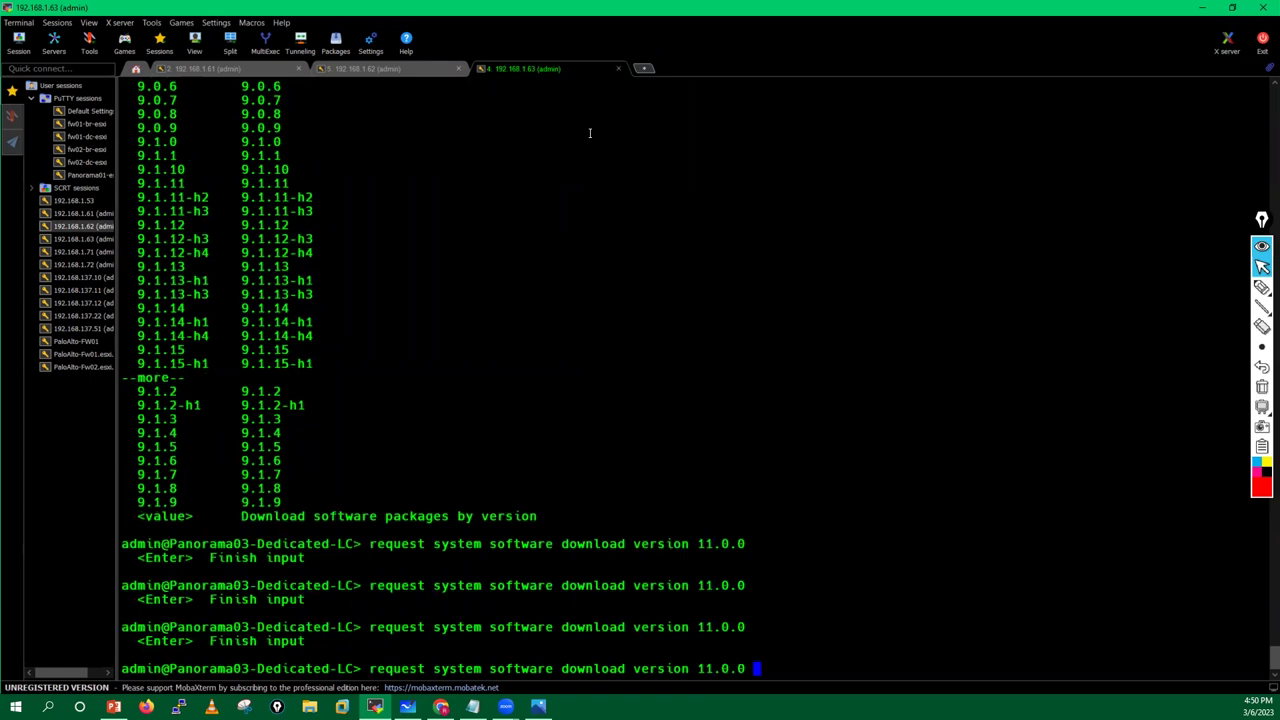
{"action": "key", "text": "BackSpace"}
{"action": "key", "text": "BackSpace"}
{"action": "key", "text": "BackSpace"}
{"action": "key", "text": "BackSpace"}
{"action": "key", "text": "BackSpace"}
{"action": "key", "text": "BackSpace"}
{"action": "key", "text": "BackSpace"}
{"action": "key", "text": "BackSpace"}
{"action": "key", "text": "BackSpace"}
{"action": "key", "text": "BackSpace"}
{"action": "key", "text": "BackSpace"}
{"action": "key", "text": "BackSpace"}
{"action": "key", "text": "BackSpace"}
{"action": "key", "text": "BackSpace"}
{"action": "key", "text": "BackSpace"}
{"action": "key", "text": "BackSpace"}
{"action": "key", "text": "BackSpace"}
{"action": "key", "text": "BackSpace"}
{"action": "key", "text": "BackSpace"}
{"action": "key", "text": "BackSpace"}
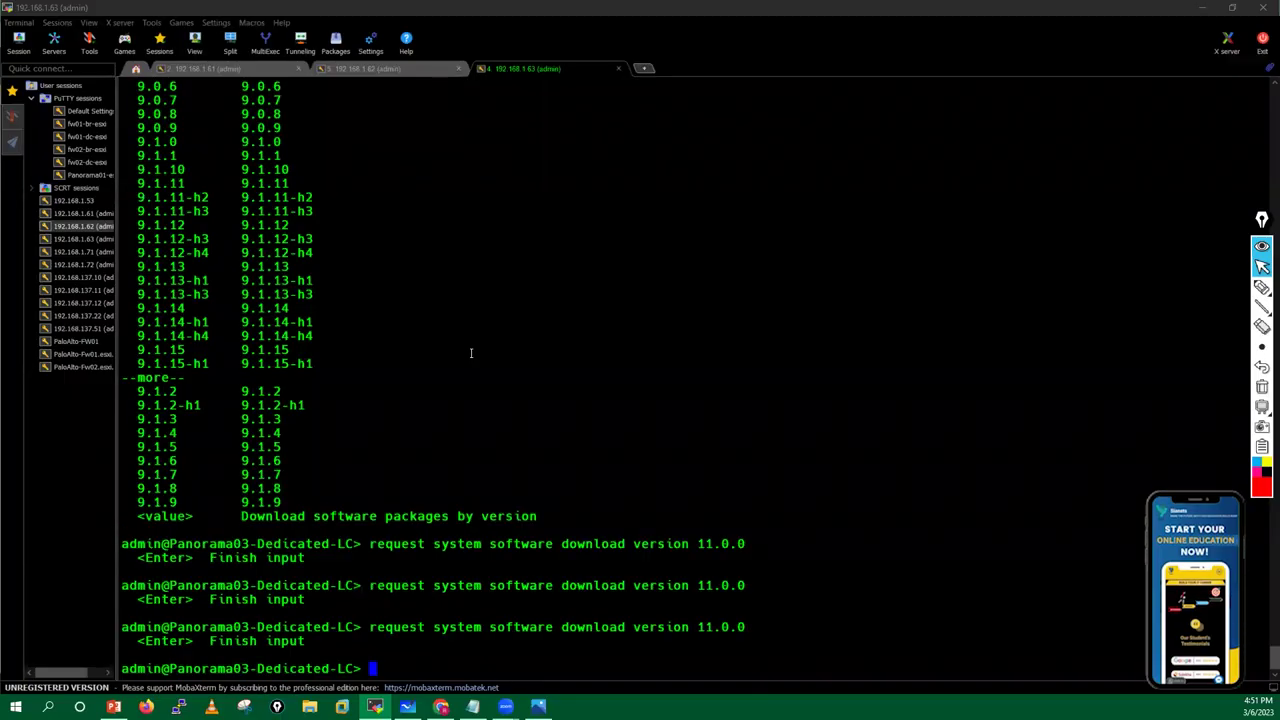
{"action": "key", "text": "Return"}
{"action": "key", "text": "Return"}
{"action": "key", "text": "Return"}
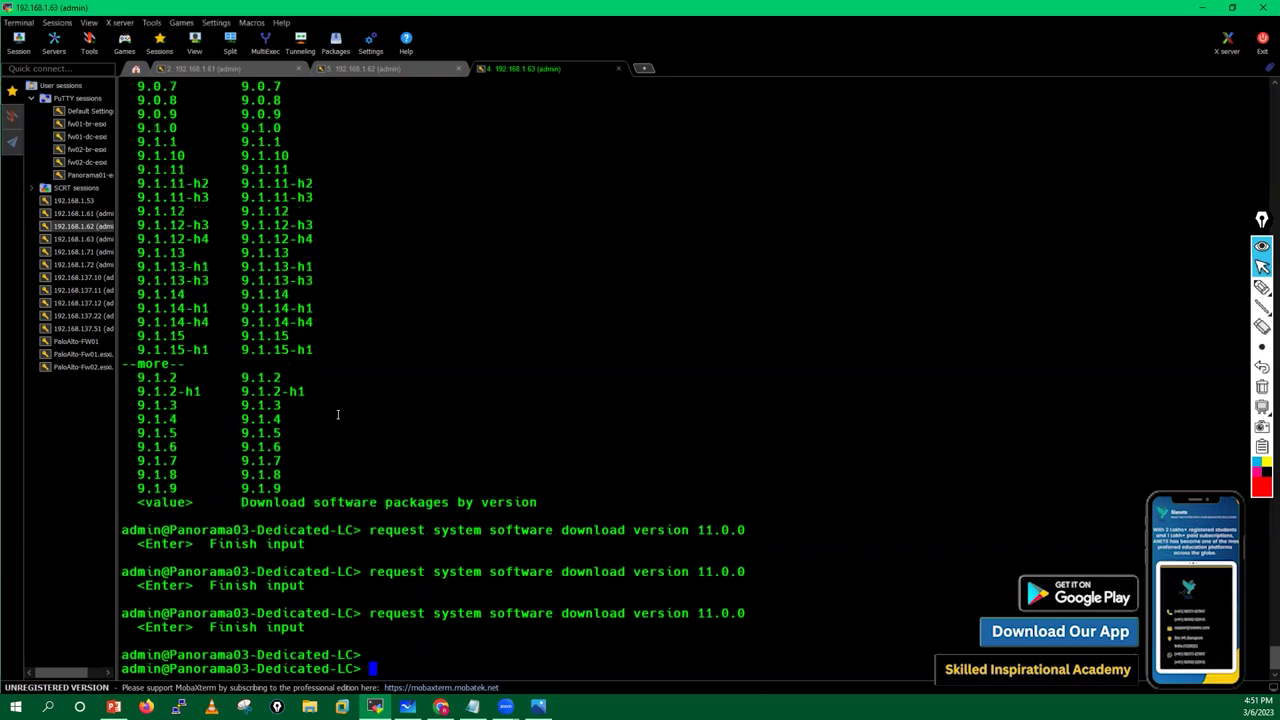
Rerun 'show panorama-status' from history, then bring up Chrome's Panorama software page
{"action": "type", "text": "show system info | match sw"}
{"action": "key", "text": "Up"}
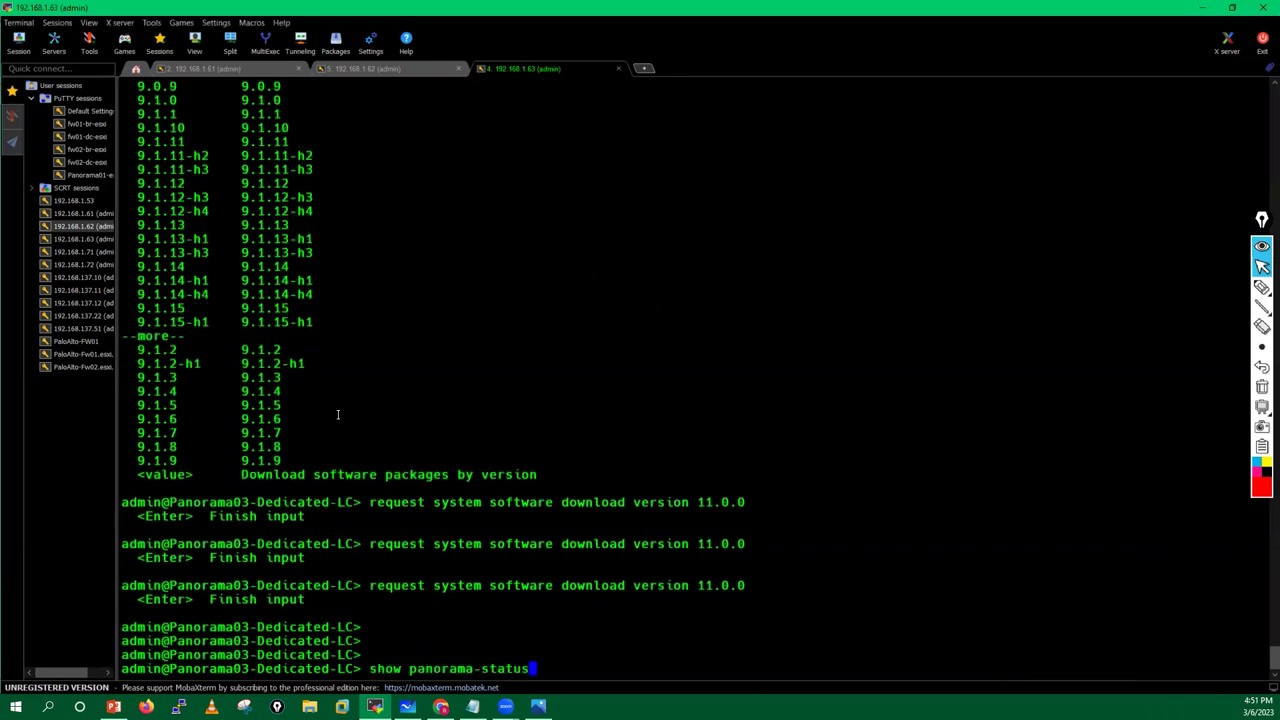
{"action": "key", "text": "Up"}
{"action": "key", "text": "Down"}
{"action": "key", "text": "Return"}
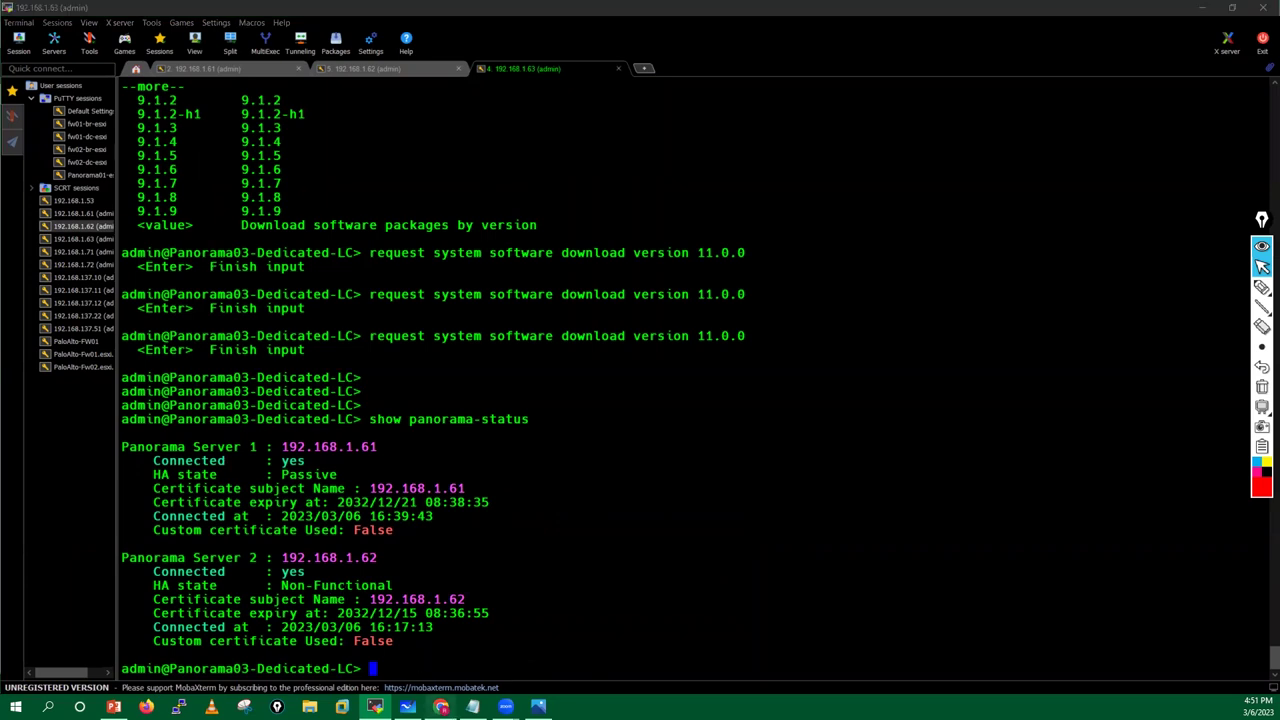
{"action": "left_click", "coordinate": [441, 706]}
{"action": "left_click", "coordinate": [622, 79]}
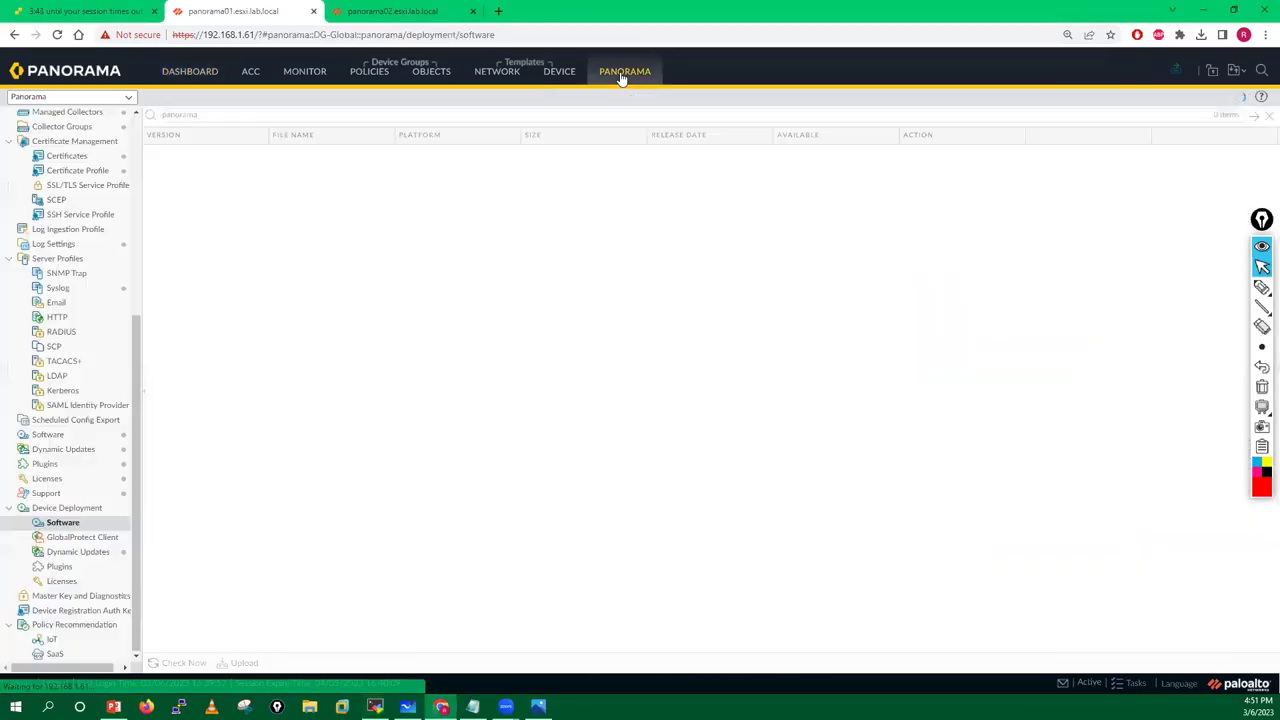
Filter the software list by 'panorama' and select the Panorama_m-11.0.0 image row
{"action": "left_click", "coordinate": [62, 522]}
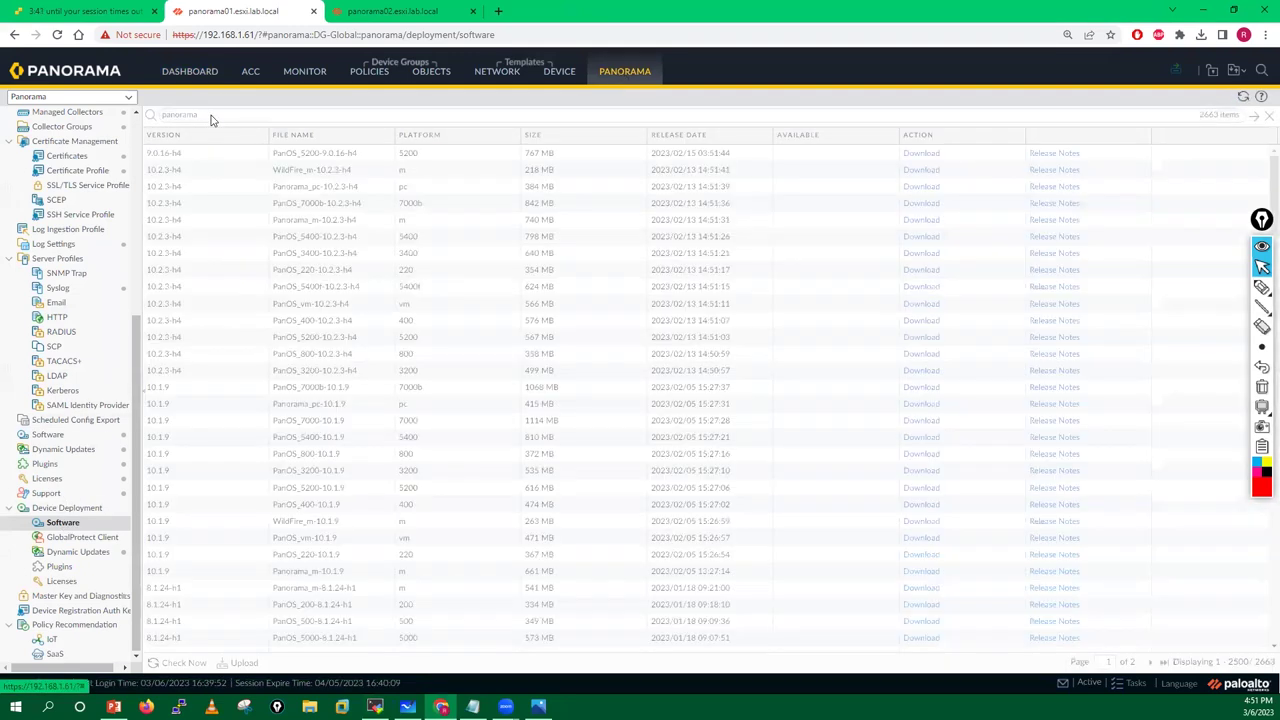
{"action": "left_click", "coordinate": [1267, 116]}
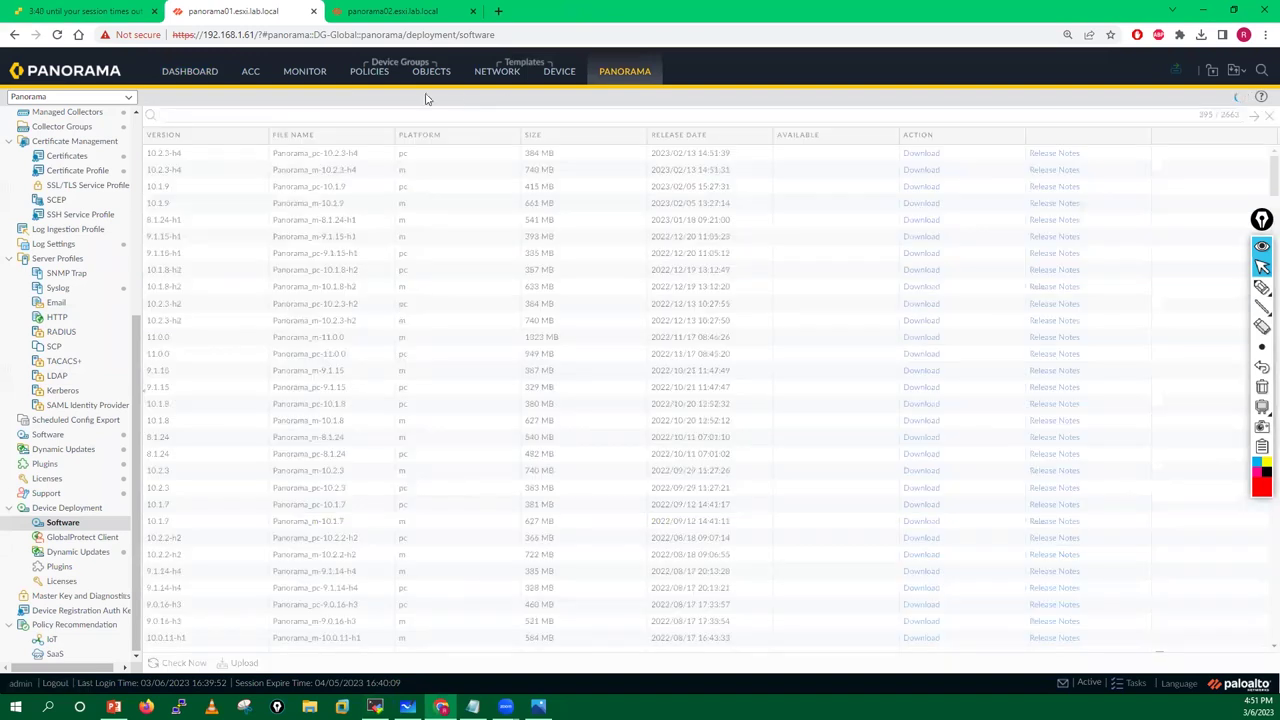
{"action": "type", "text": "pan"}
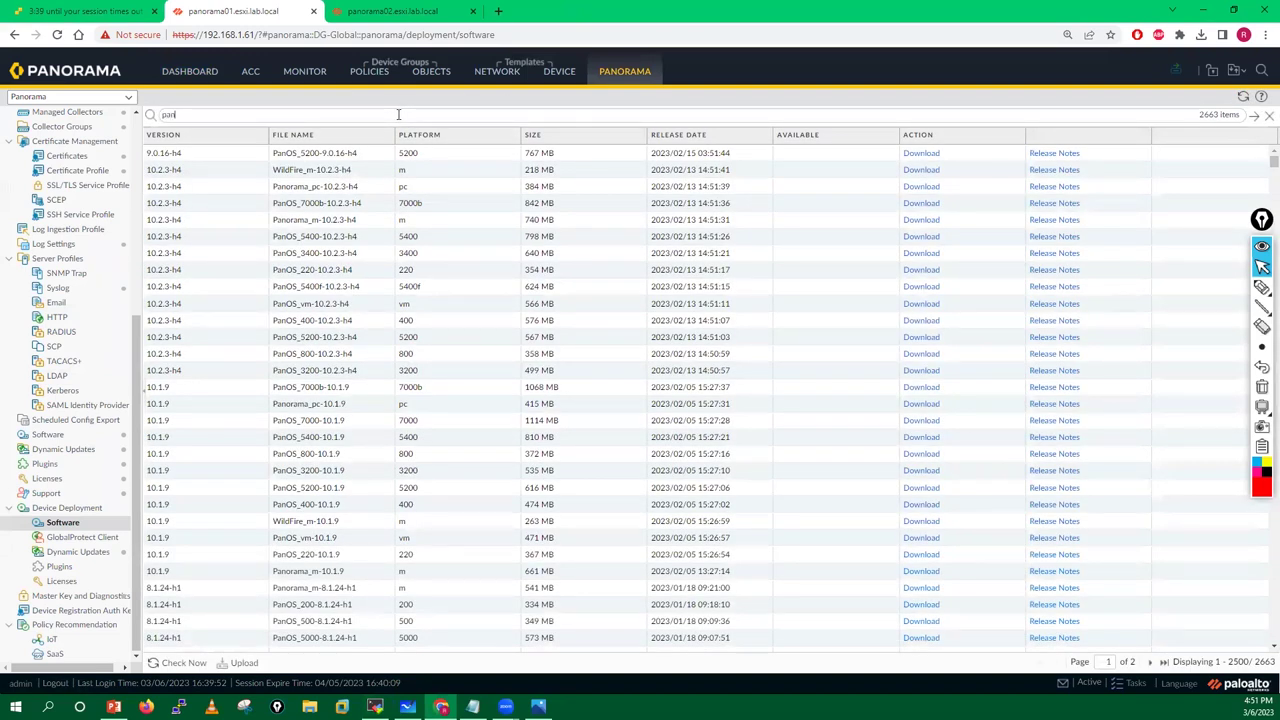
{"action": "type", "text": "orama"}
{"action": "key", "text": "Return"}
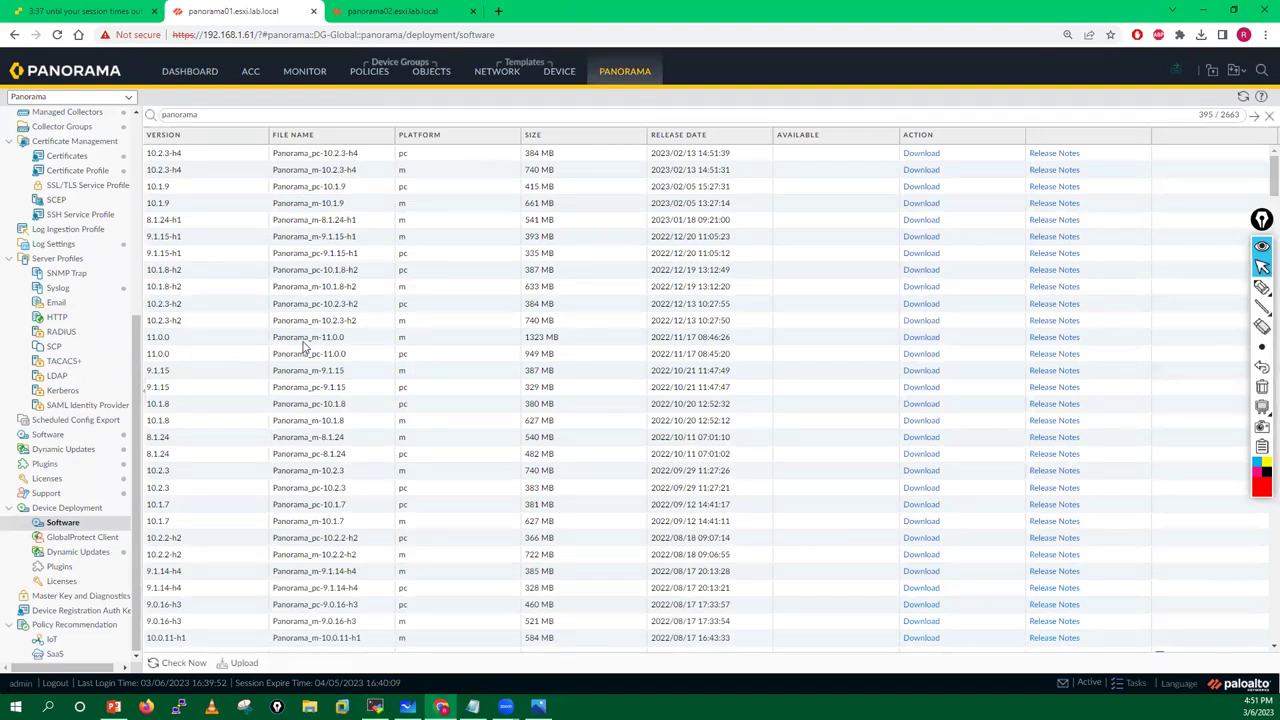
{"action": "left_click", "coordinate": [369, 340]}
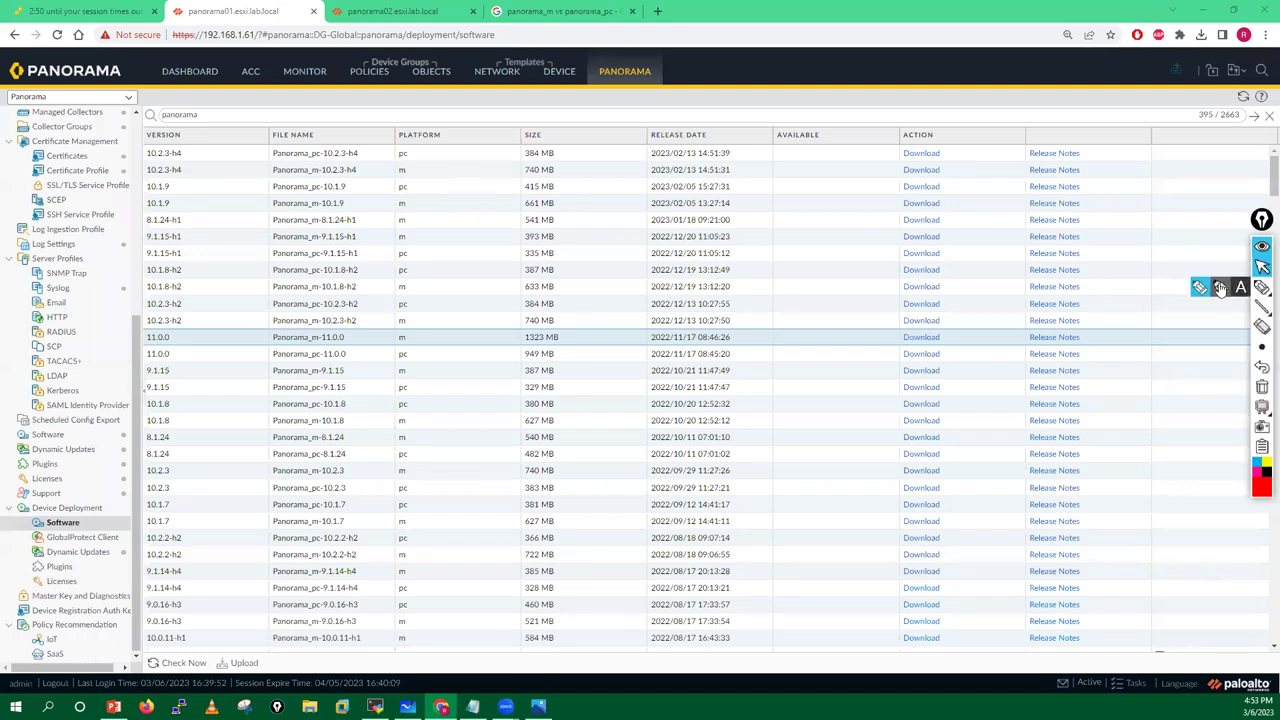
{"action": "left_click", "coordinate": [1262, 287]}
{"action": "mouse_move", "coordinate": [308, 337]}
{"action": "left_mouse_down"}
{"action": "mouse_move", "coordinate": [270, 338]}
{"action": "mouse_move", "coordinate": [314, 356]}
{"action": "mouse_move", "coordinate": [356, 334]}
{"action": "mouse_move", "coordinate": [282, 331]}
{"action": "left_mouse_up"}
{"action": "mouse_move", "coordinate": [368, 338]}
{"action": "left_mouse_down"}
{"action": "mouse_move", "coordinate": [429, 323]}
{"action": "mouse_move", "coordinate": [443, 337]}
{"action": "mouse_move", "coordinate": [446, 314]}
{"action": "mouse_move", "coordinate": [487, 311]}
{"action": "left_mouse_up"}
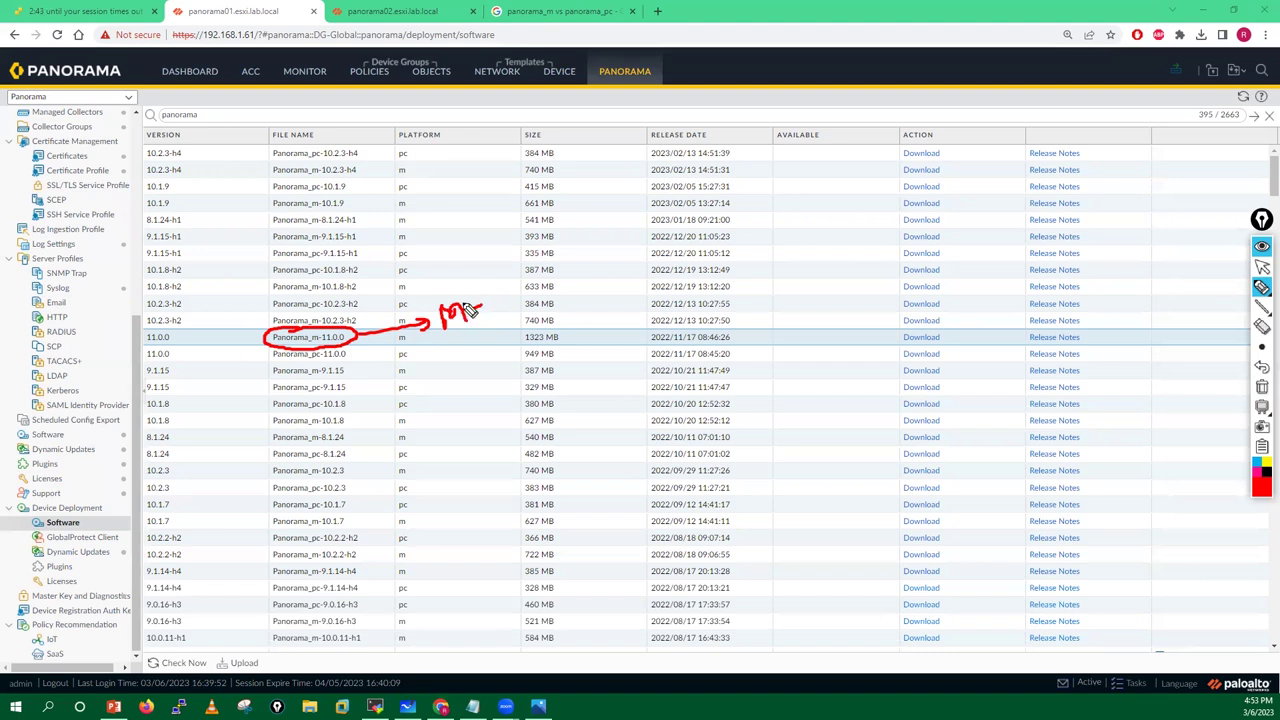
{"action": "left_click_drag", "start_coordinate": [222, 334], "coordinate": [252, 338]}
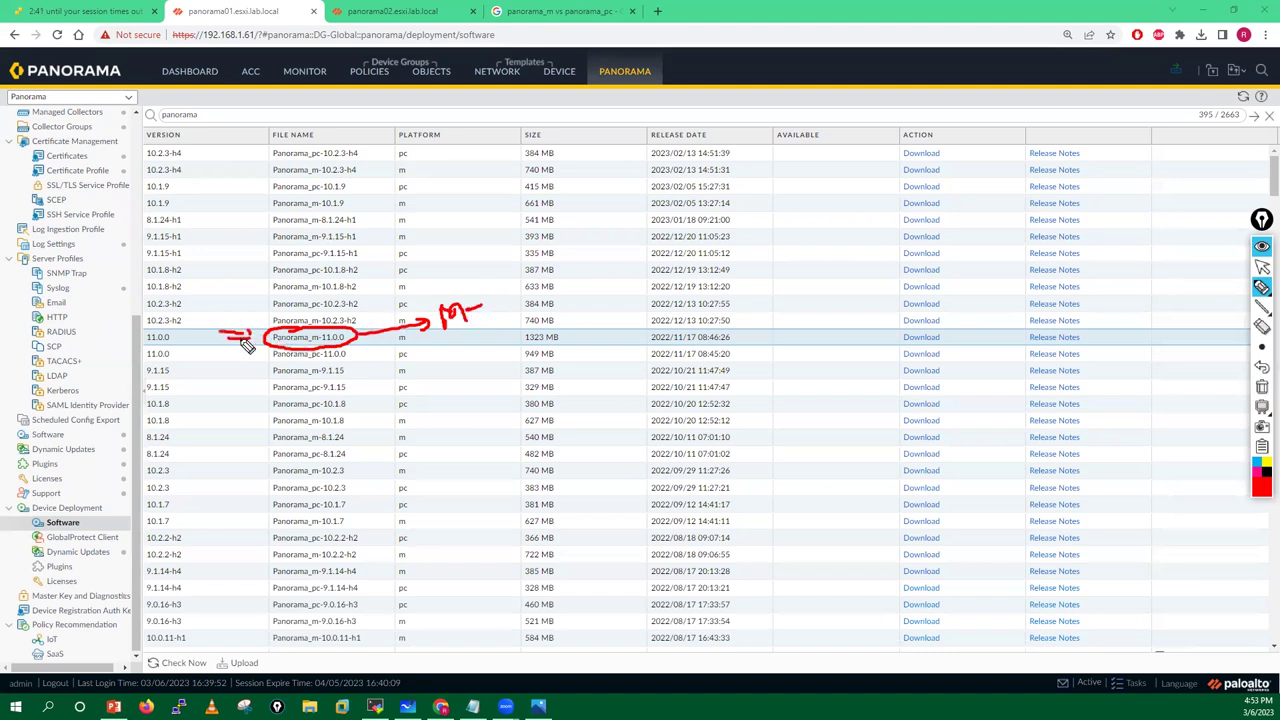
{"action": "left_click", "coordinate": [1262, 389]}
{"action": "mouse_move", "coordinate": [300, 349]}
{"action": "left_mouse_down"}
{"action": "mouse_move", "coordinate": [268, 362]}
{"action": "mouse_move", "coordinate": [320, 370]}
{"action": "mouse_move", "coordinate": [362, 357]}
{"action": "mouse_move", "coordinate": [288, 347]}
{"action": "mouse_move", "coordinate": [378, 345]}
{"action": "left_mouse_up"}
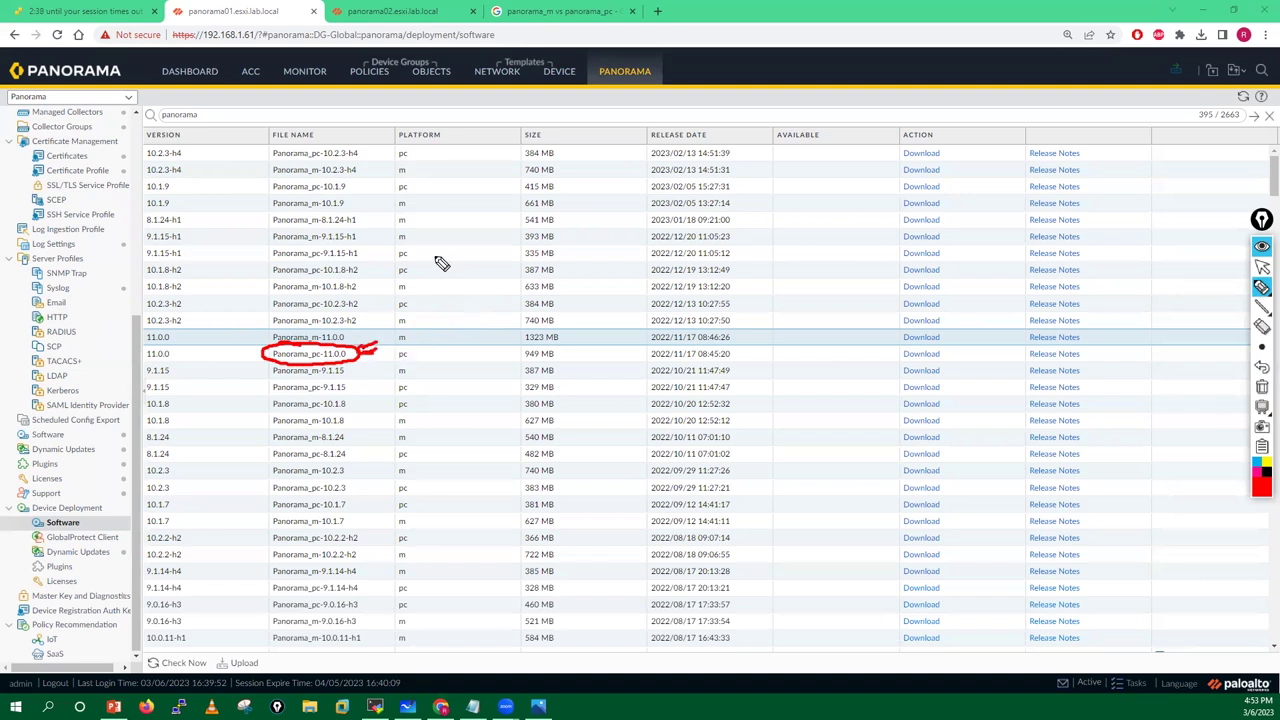
{"action": "mouse_move", "coordinate": [436, 257]}
{"action": "left_mouse_down"}
{"action": "mouse_move", "coordinate": [438, 283]}
{"action": "mouse_move", "coordinate": [474, 273]}
{"action": "mouse_move", "coordinate": [412, 286]}
{"action": "mouse_move", "coordinate": [466, 236]}
{"action": "mouse_move", "coordinate": [451, 220]}
{"action": "left_mouse_up"}
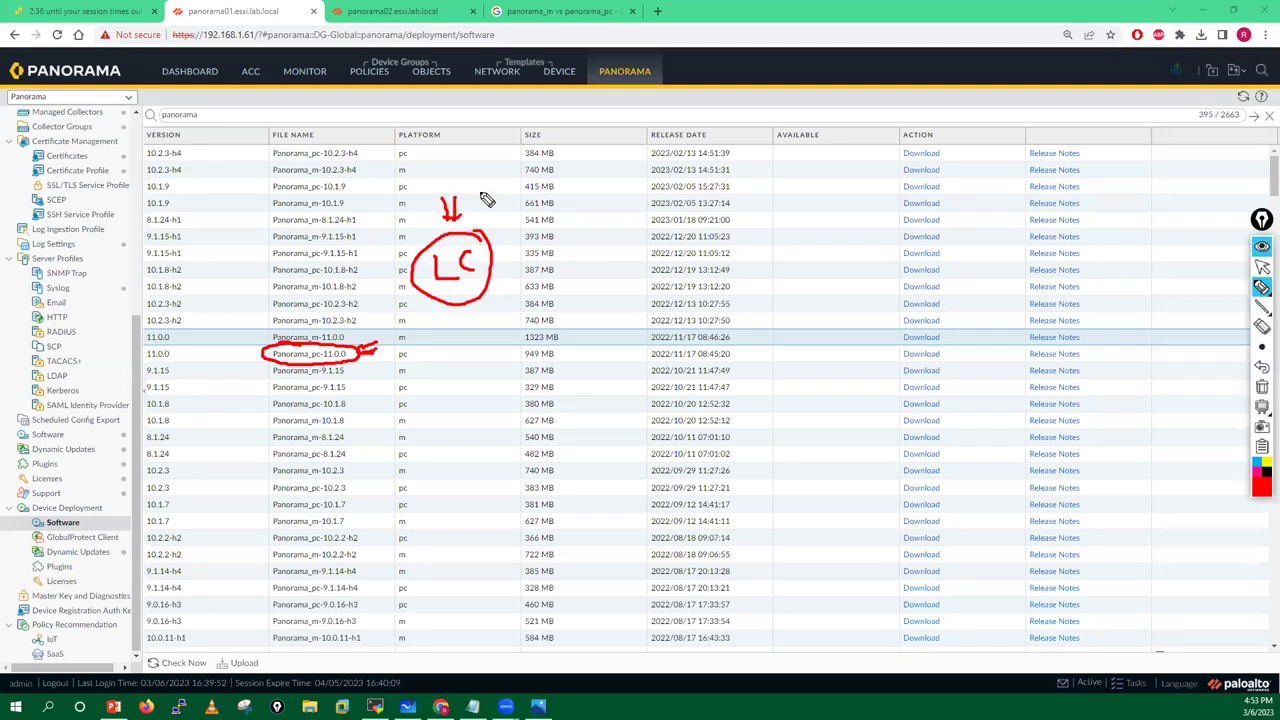
{"action": "left_click", "coordinate": [1261, 389]}
{"action": "left_click", "coordinate": [1263, 268]}
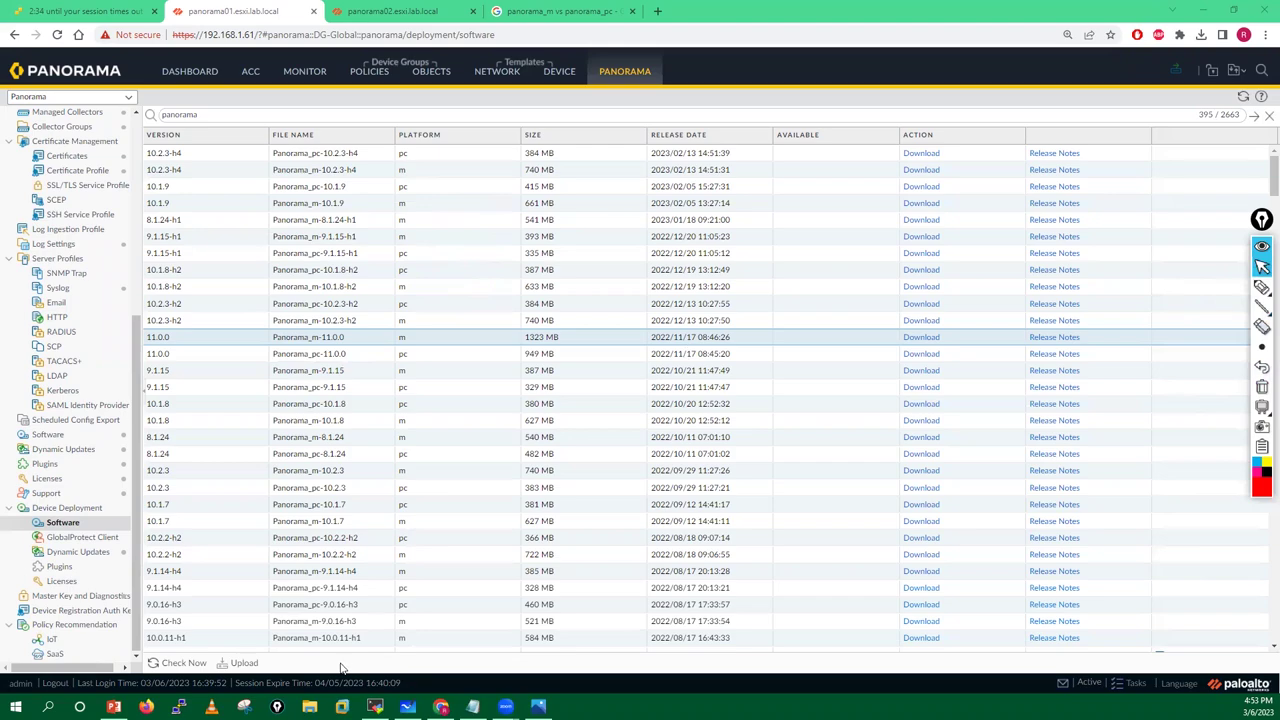
{"action": "left_click", "coordinate": [375, 706]}
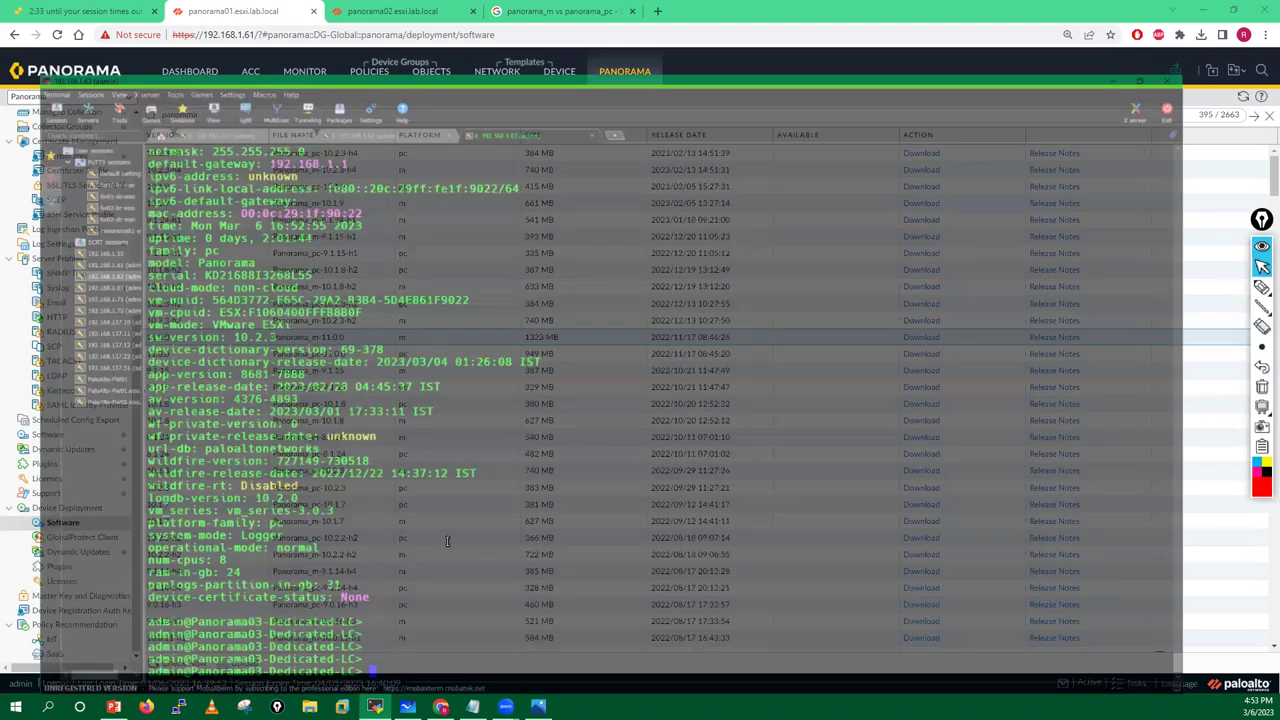
Rerun 'show system info' and highlight the sw-version 10.2.3 and family pc lines
{"action": "key", "text": "Up"}
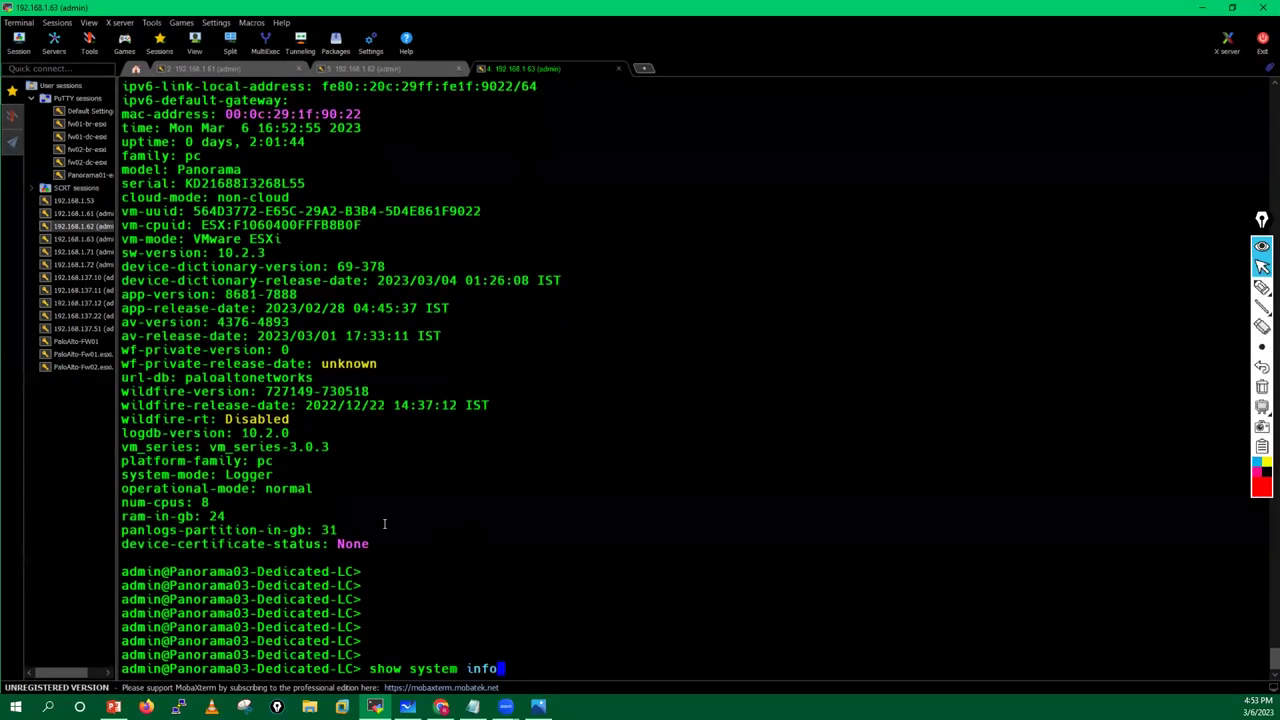
{"action": "key", "text": "Return"}
{"action": "left_click_drag", "start_coordinate": [121, 349], "coordinate": [284, 352]}
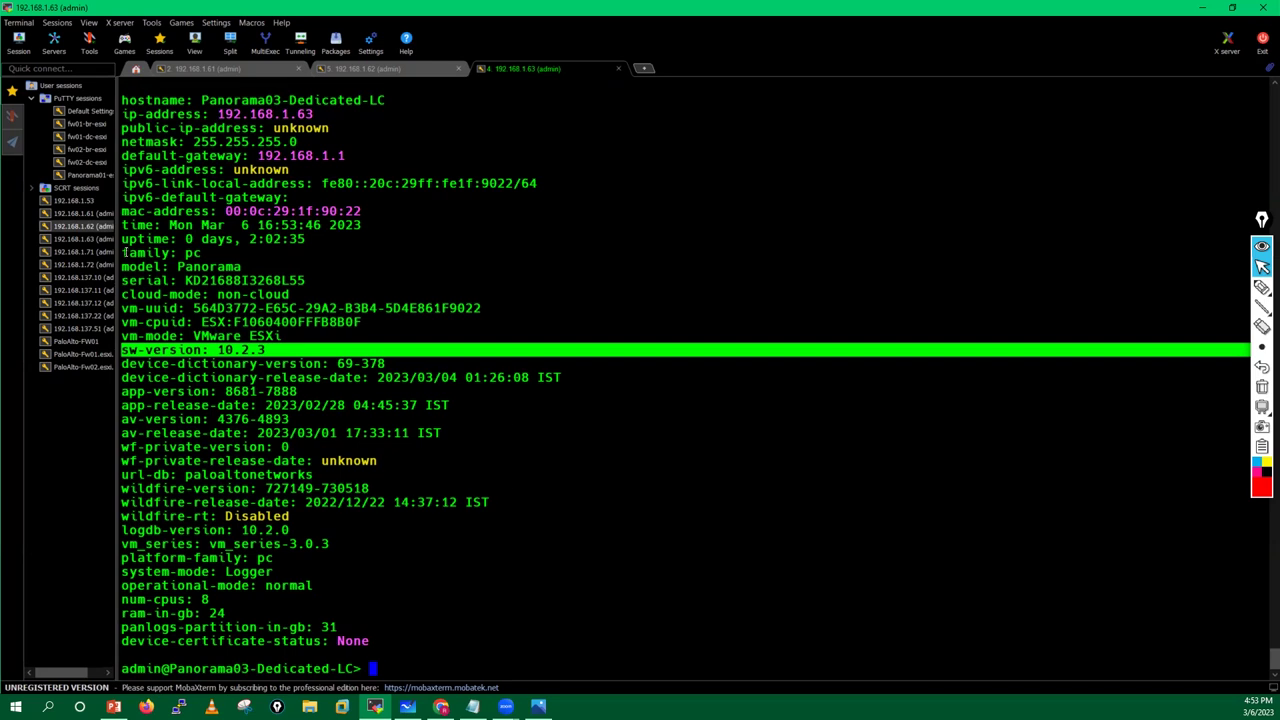
{"action": "left_click_drag", "start_coordinate": [123, 252], "coordinate": [200, 253]}
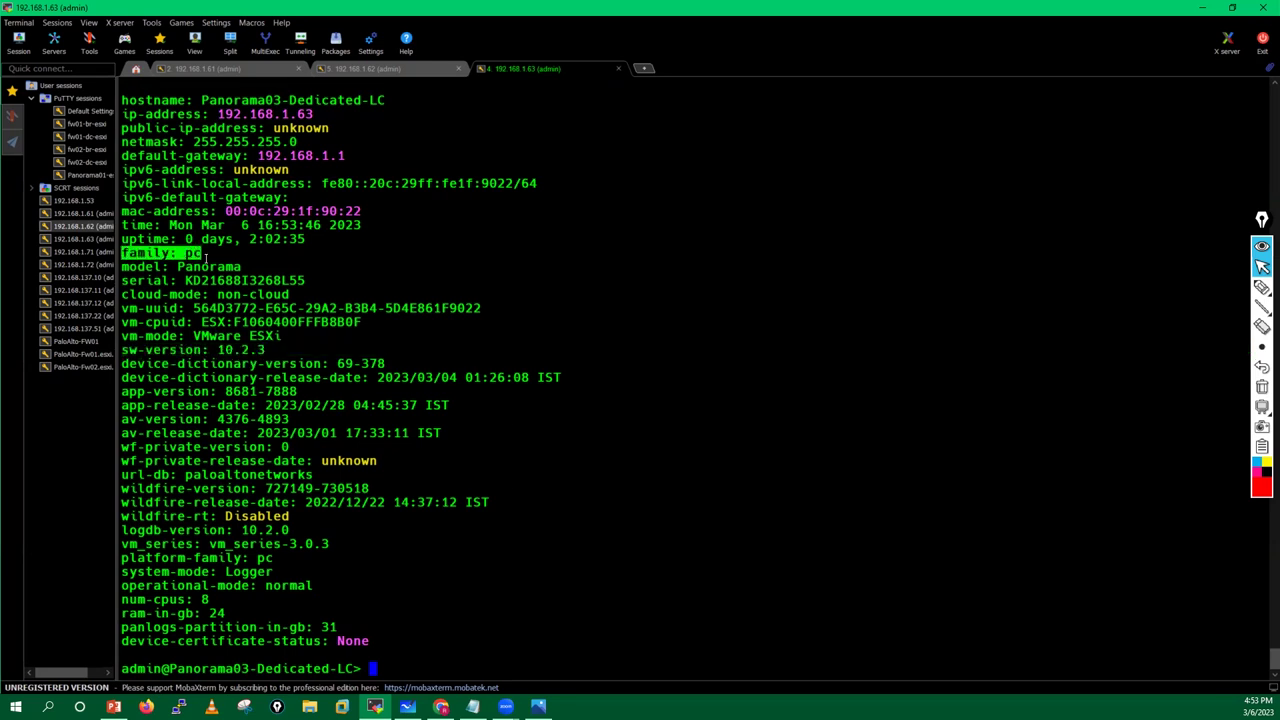
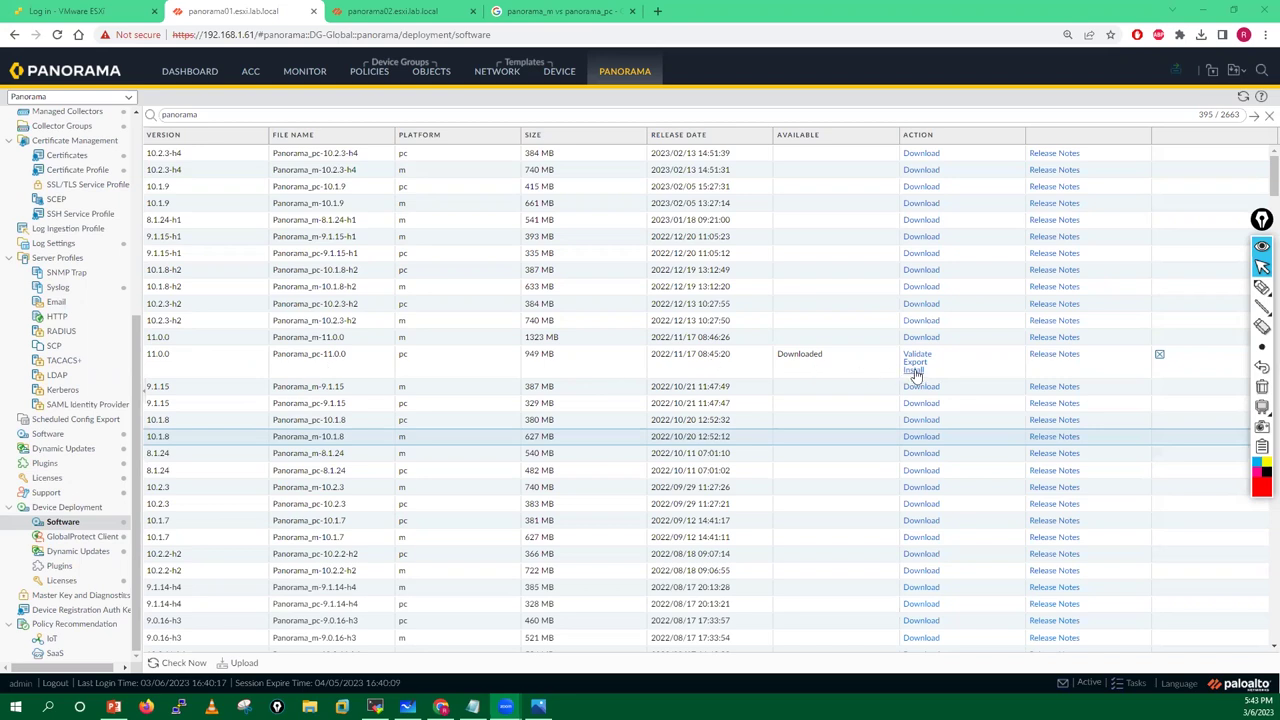
Open the install options for 11.0.0 and select Panorama03-Dedicated-LC as the target
{"action": "left_click", "coordinate": [914, 371]}
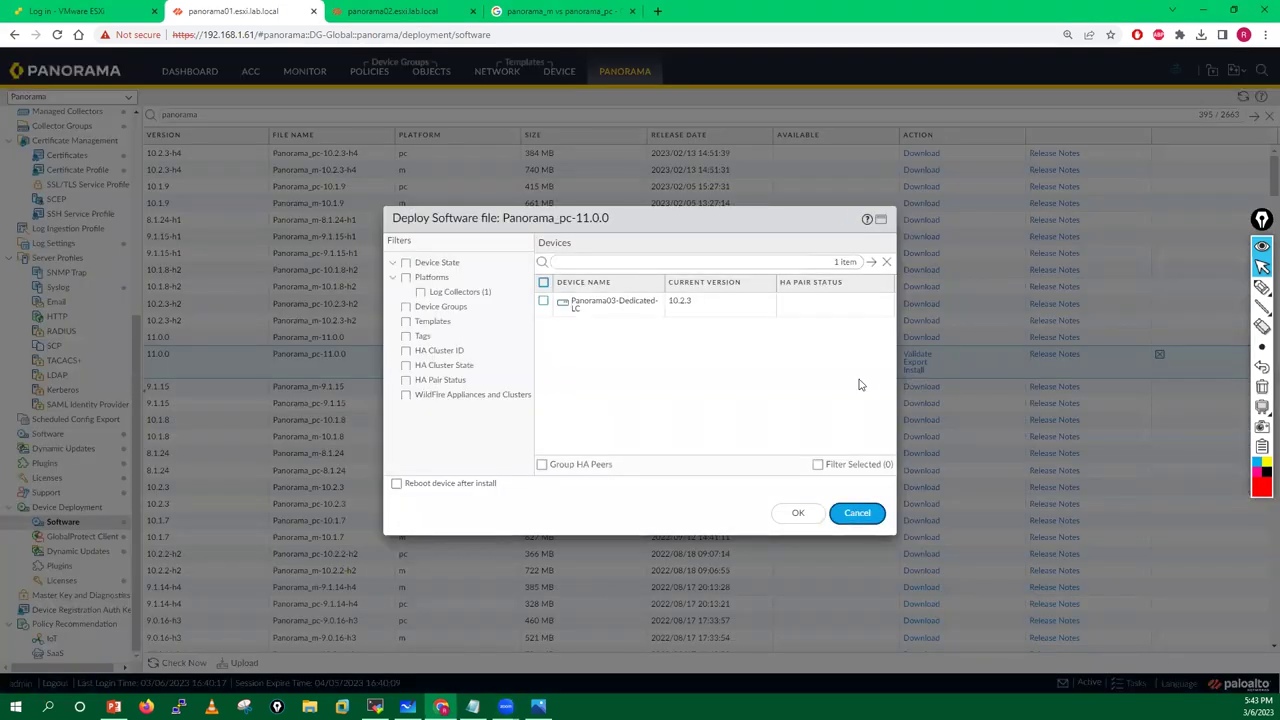
{"action": "left_click", "coordinate": [544, 302]}
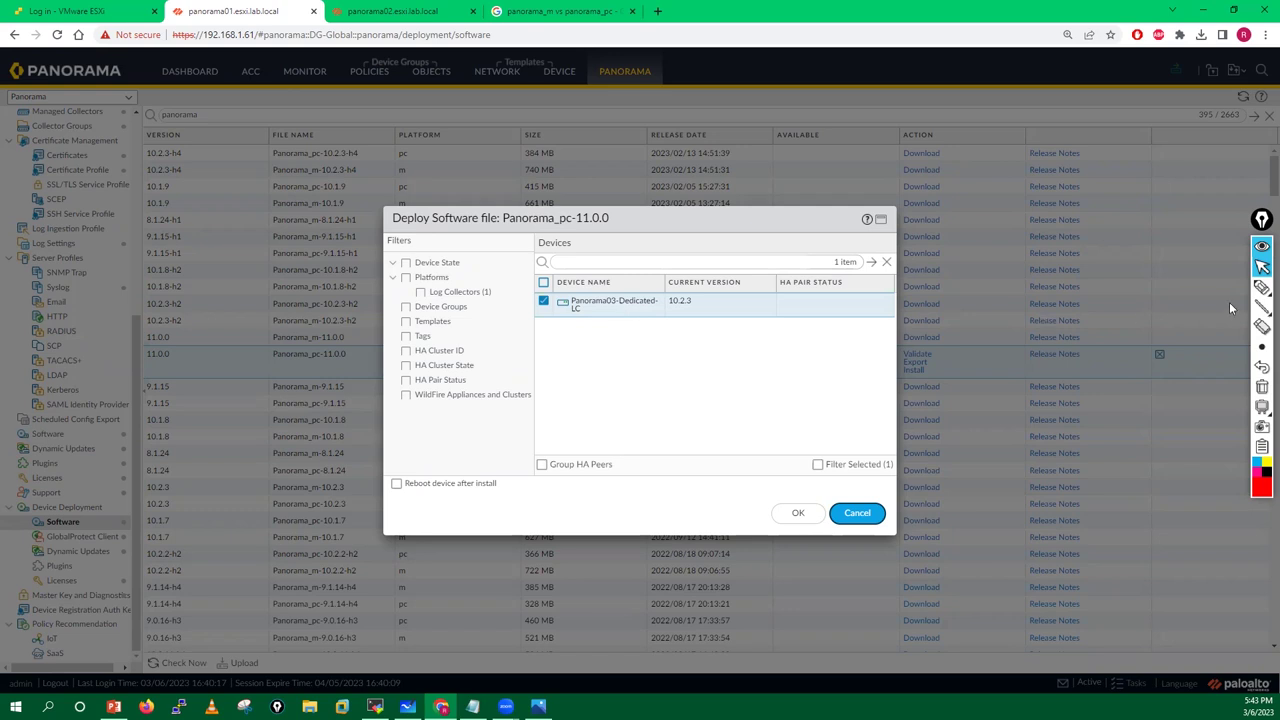
{"action": "left_click", "coordinate": [1262, 287]}
{"action": "mouse_move", "coordinate": [690, 293]}
{"action": "left_mouse_down"}
{"action": "mouse_move", "coordinate": [700, 320]}
{"action": "mouse_move", "coordinate": [687, 293]}
{"action": "left_mouse_up"}
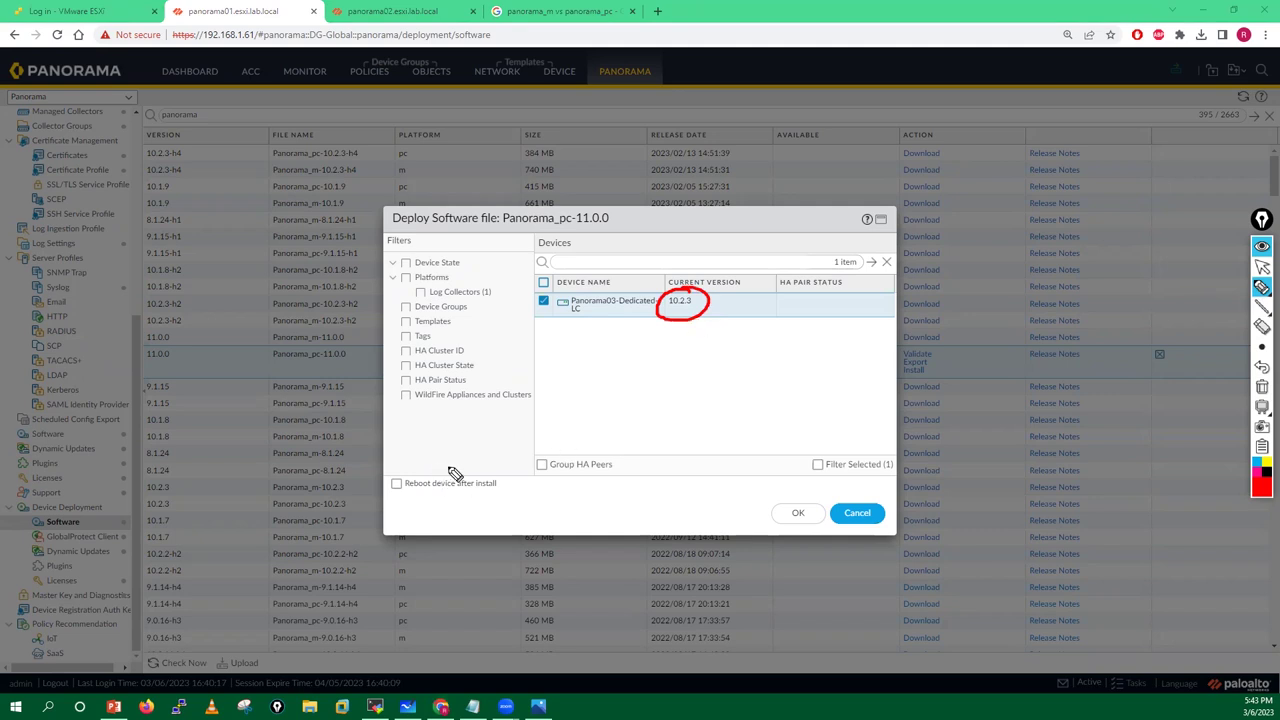
{"action": "mouse_move", "coordinate": [423, 466]}
{"action": "left_mouse_down"}
{"action": "mouse_move", "coordinate": [400, 517]}
{"action": "mouse_move", "coordinate": [491, 486]}
{"action": "mouse_move", "coordinate": [406, 463]}
{"action": "left_mouse_up"}
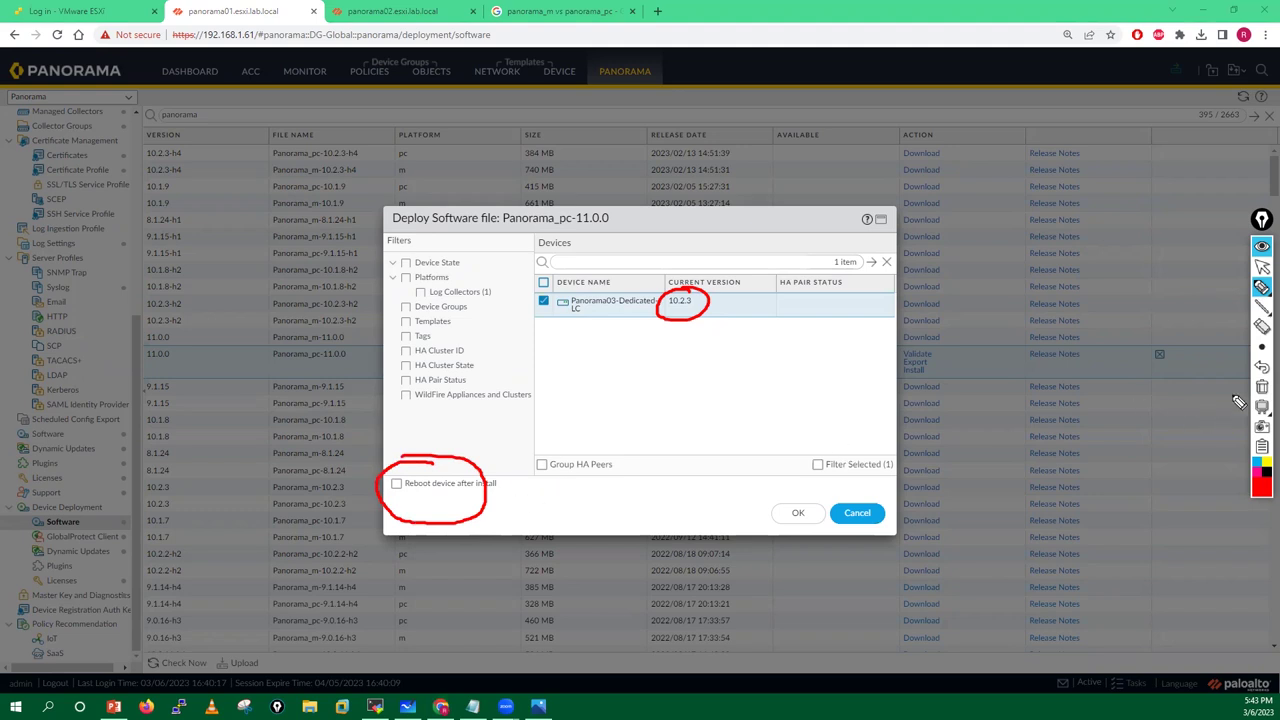
{"action": "left_click", "coordinate": [1262, 386]}
{"action": "left_click", "coordinate": [1262, 266]}
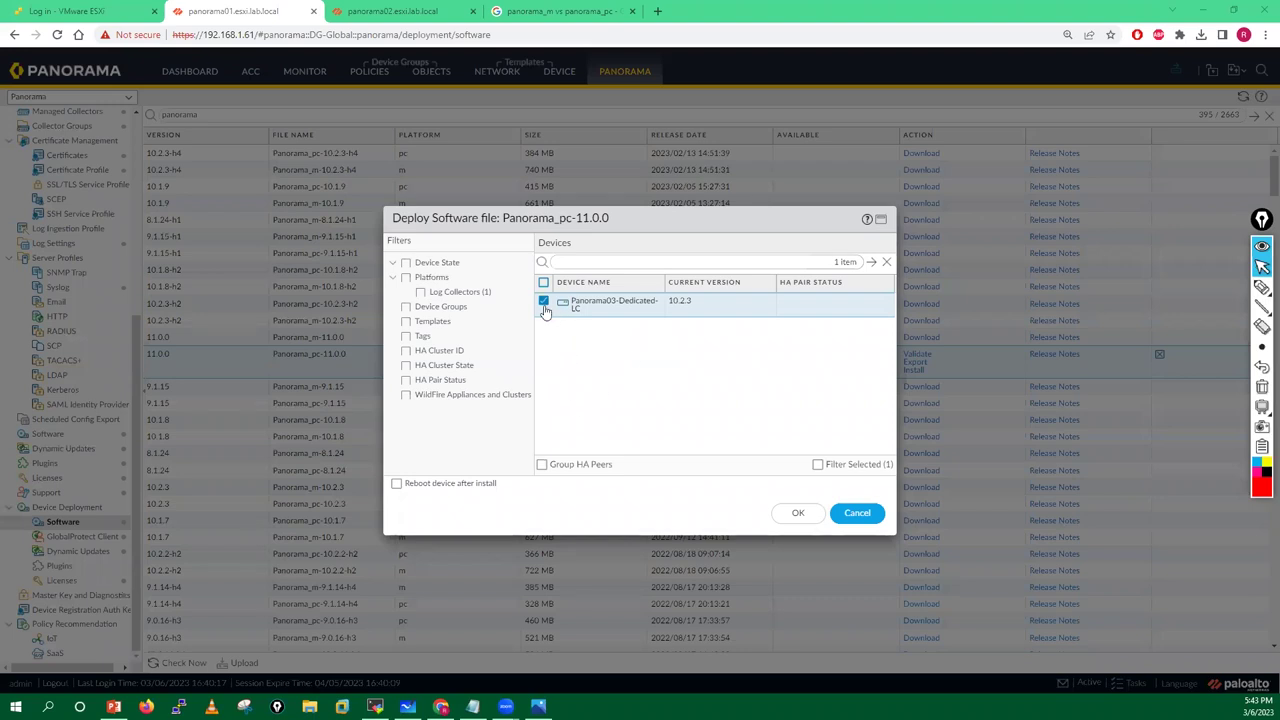
Enable reboot after install and start installing 11.0.0 on the collector
{"action": "left_click", "coordinate": [397, 485]}
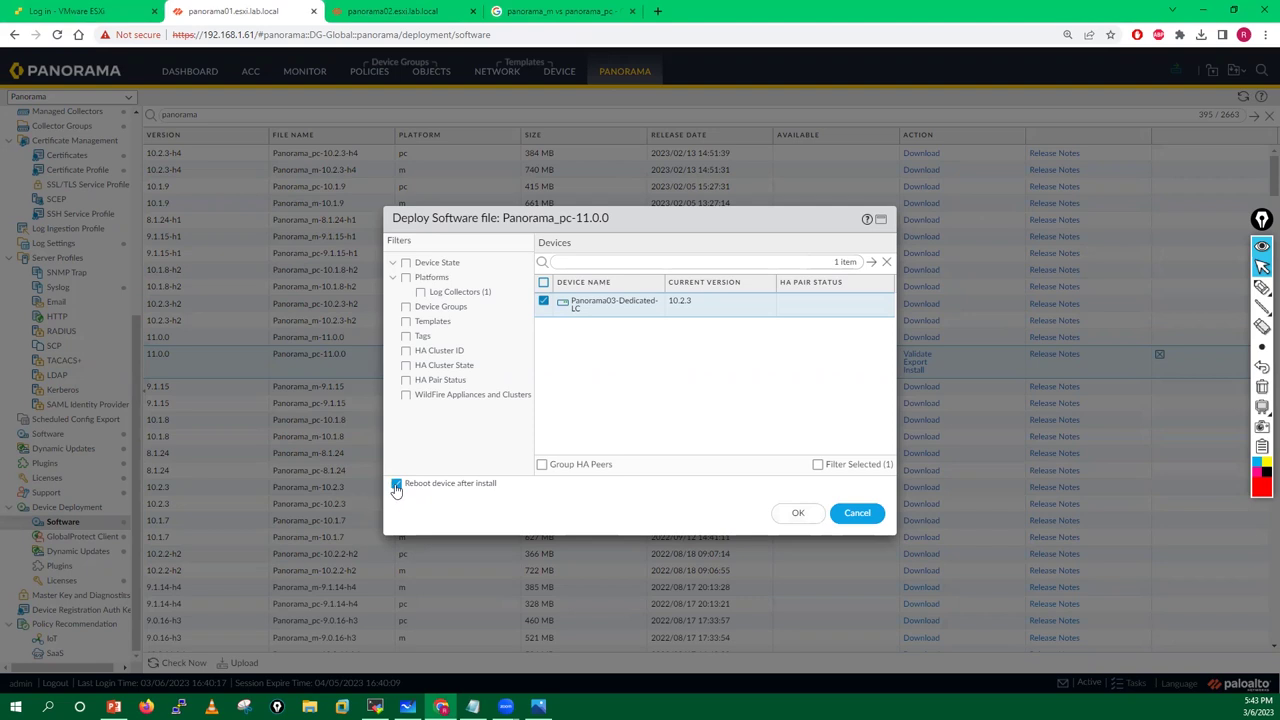
{"action": "left_click", "coordinate": [799, 519]}
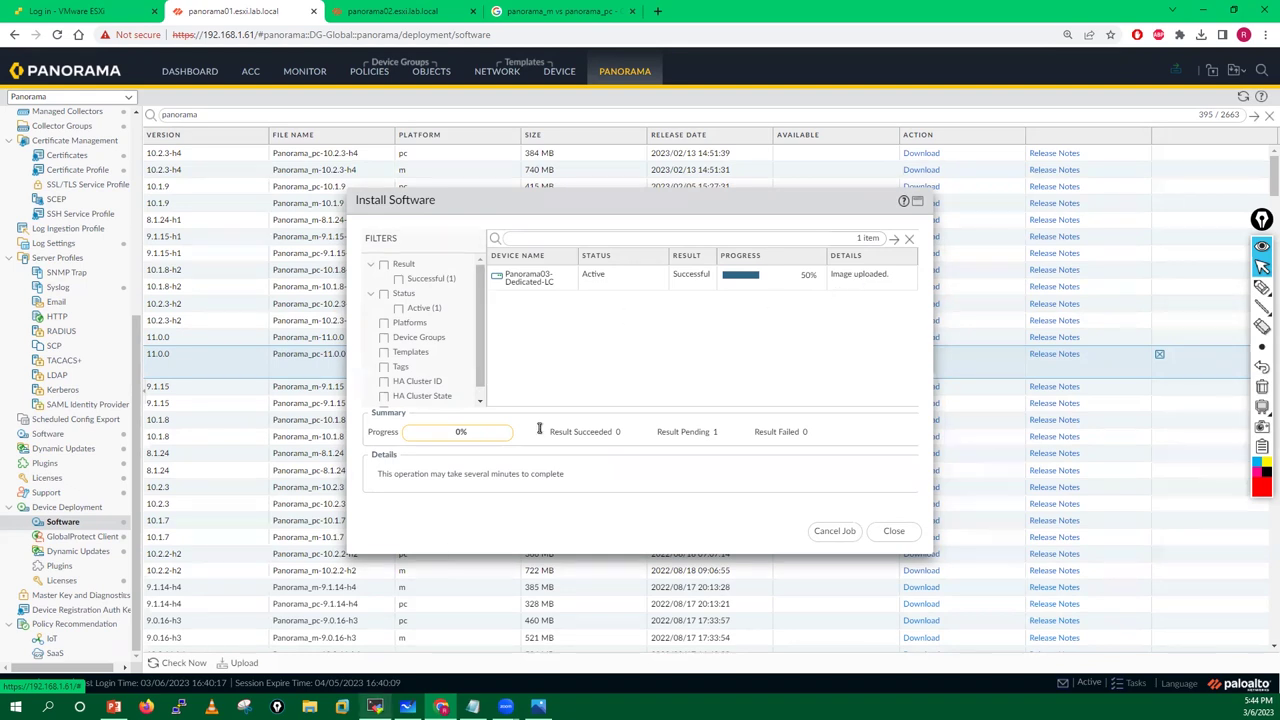
{"action": "key", "text": "alt+Tab"}
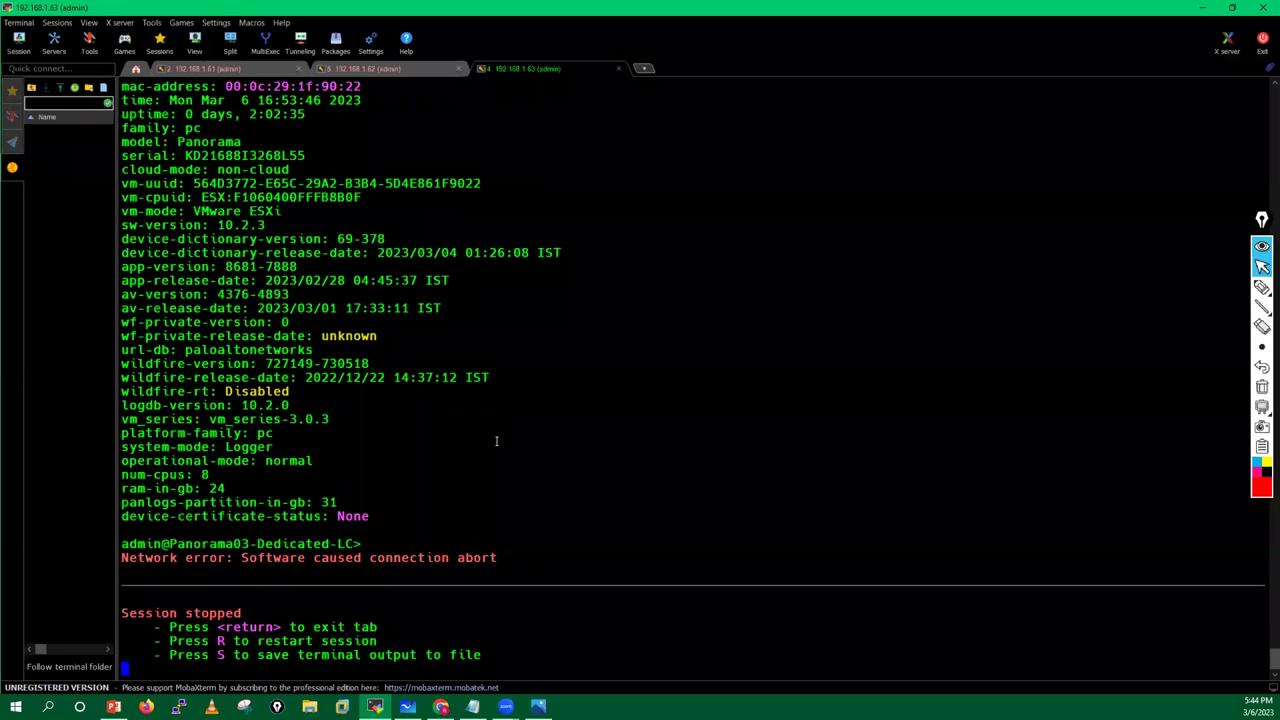
Reconnect the 192.168.1.63 collector session and run 'debug swm status'
{"action": "key", "text": "r"}
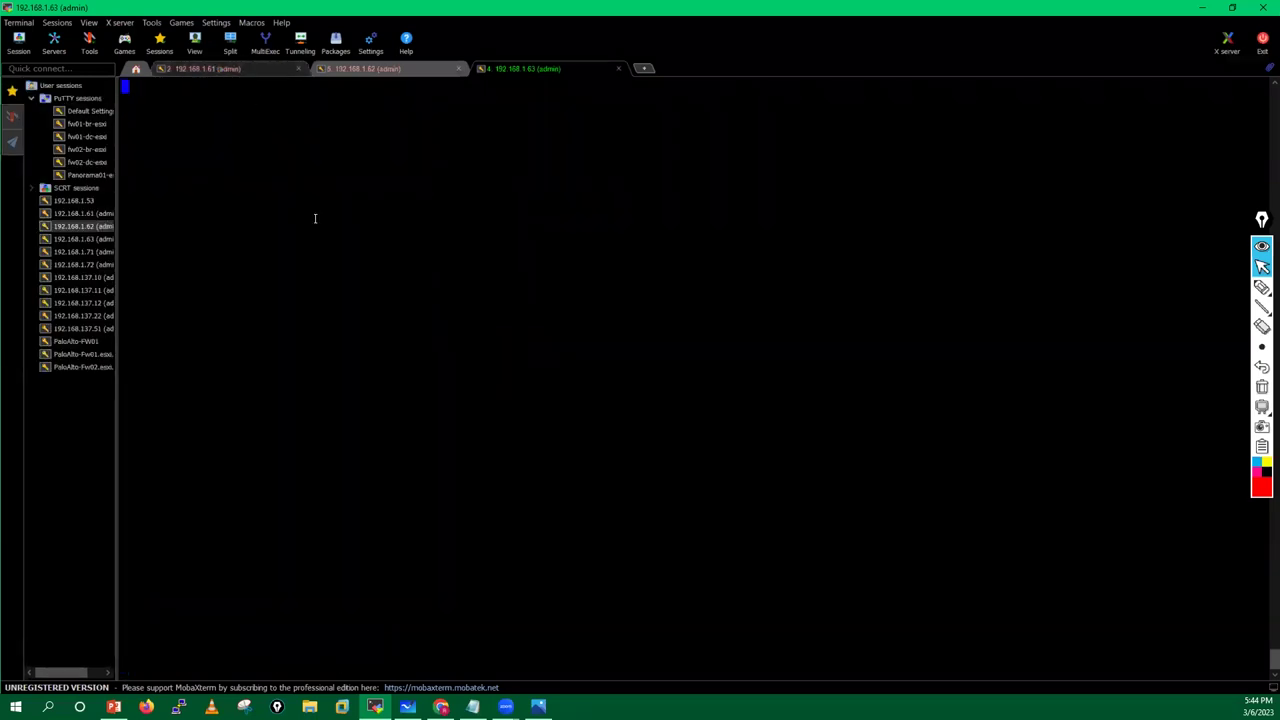
{"action": "left_click", "coordinate": [365, 68]}
{"action": "left_click", "coordinate": [532, 68]}
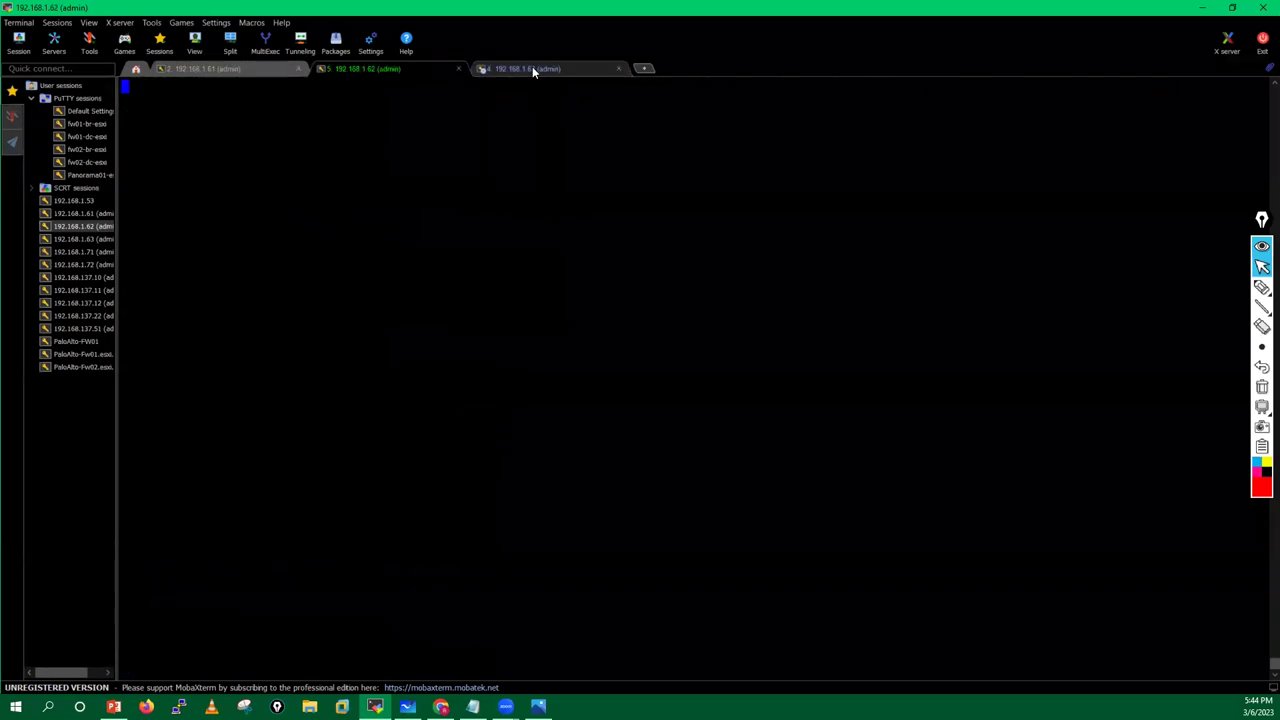
{"action": "key", "text": "Return"}
{"action": "key", "text": "Return"}
{"action": "type", "text": "debug "}
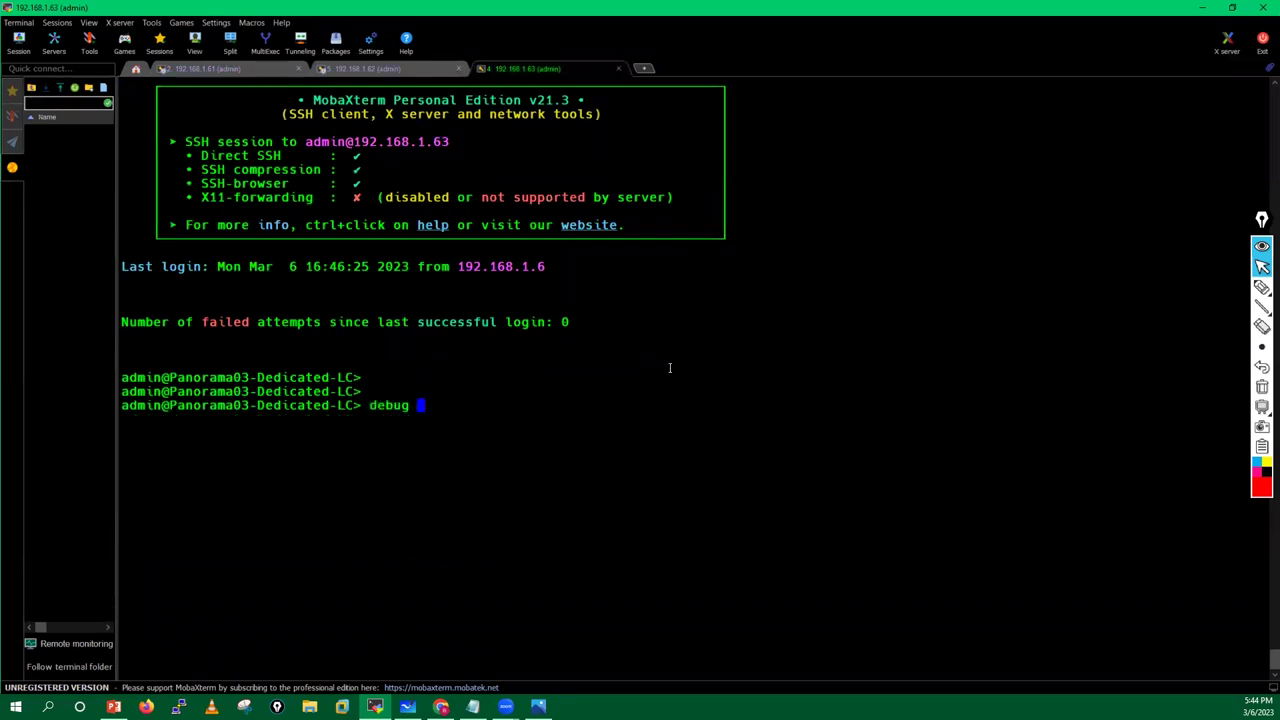
{"action": "type", "text": "swm"}
{"action": "key", "text": "question"}
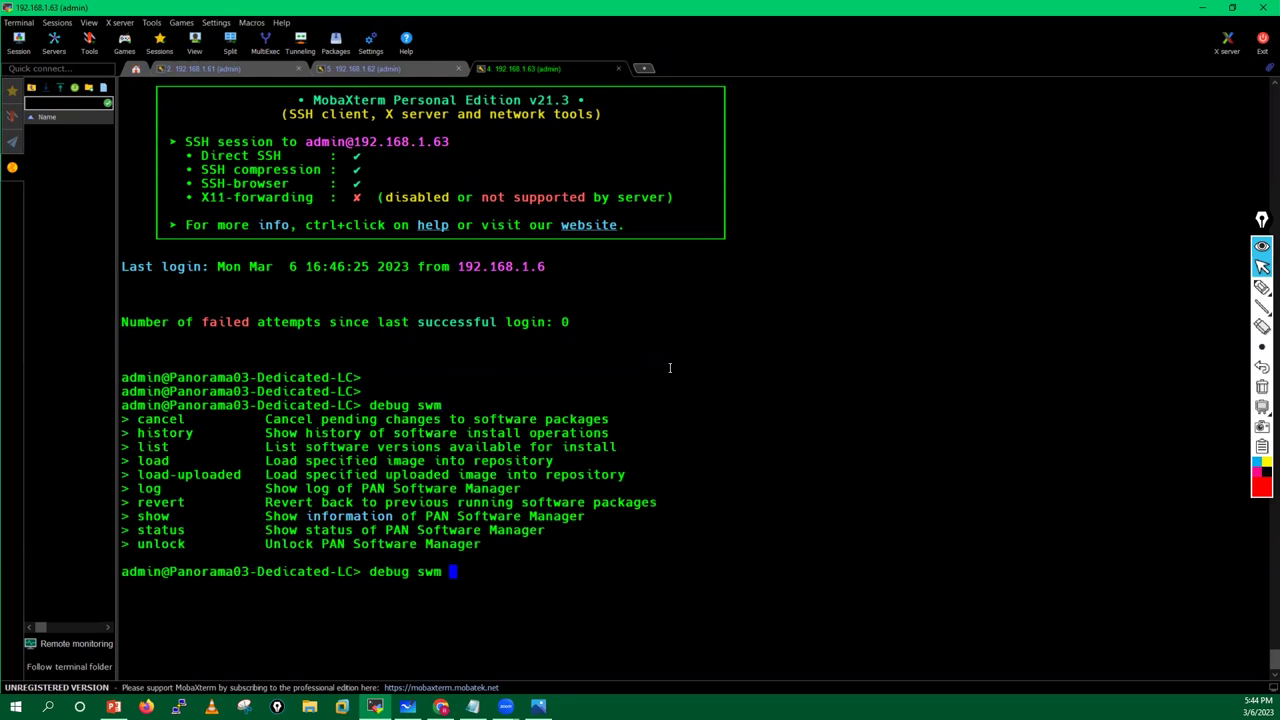
{"action": "type", "text": "status"}
{"action": "key", "text": "question"}
{"action": "key", "text": "Return"}
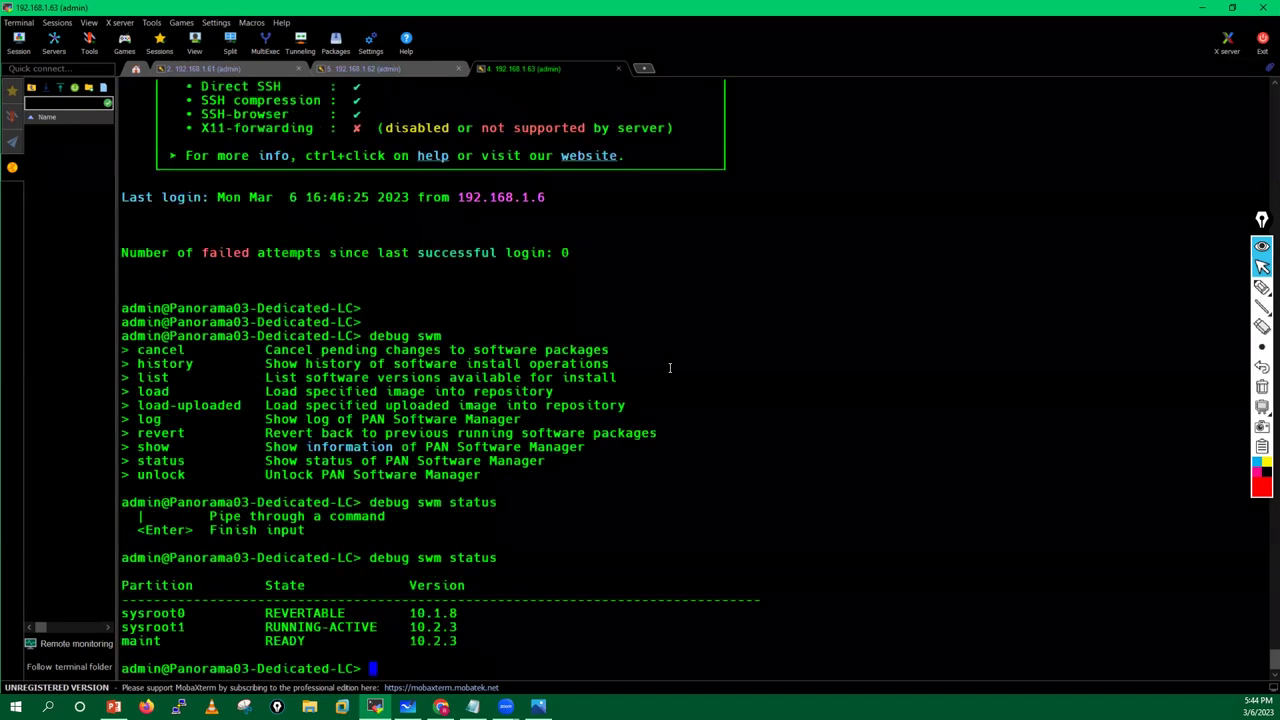
Highlight the partition version rows, including the sysroot0 entry, in the status output
{"action": "left_click_drag", "start_coordinate": [125, 613], "coordinate": [428, 655]}
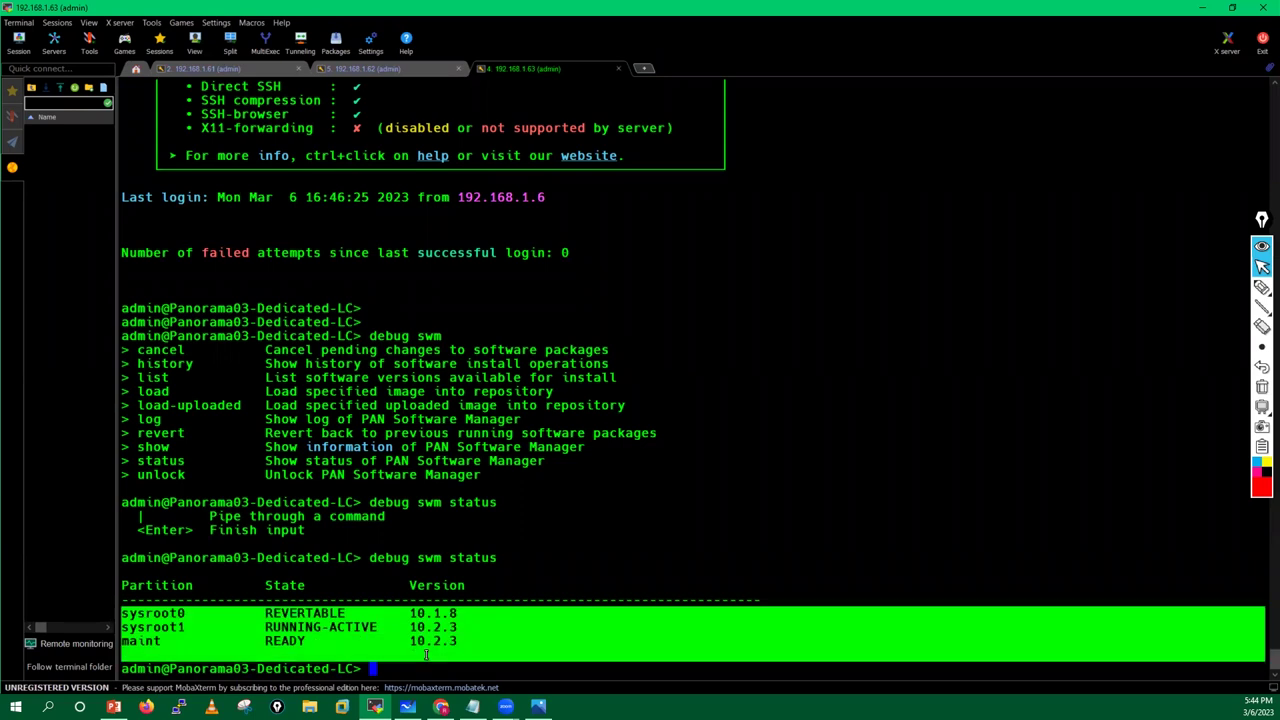
{"action": "left_click", "coordinate": [502, 640]}
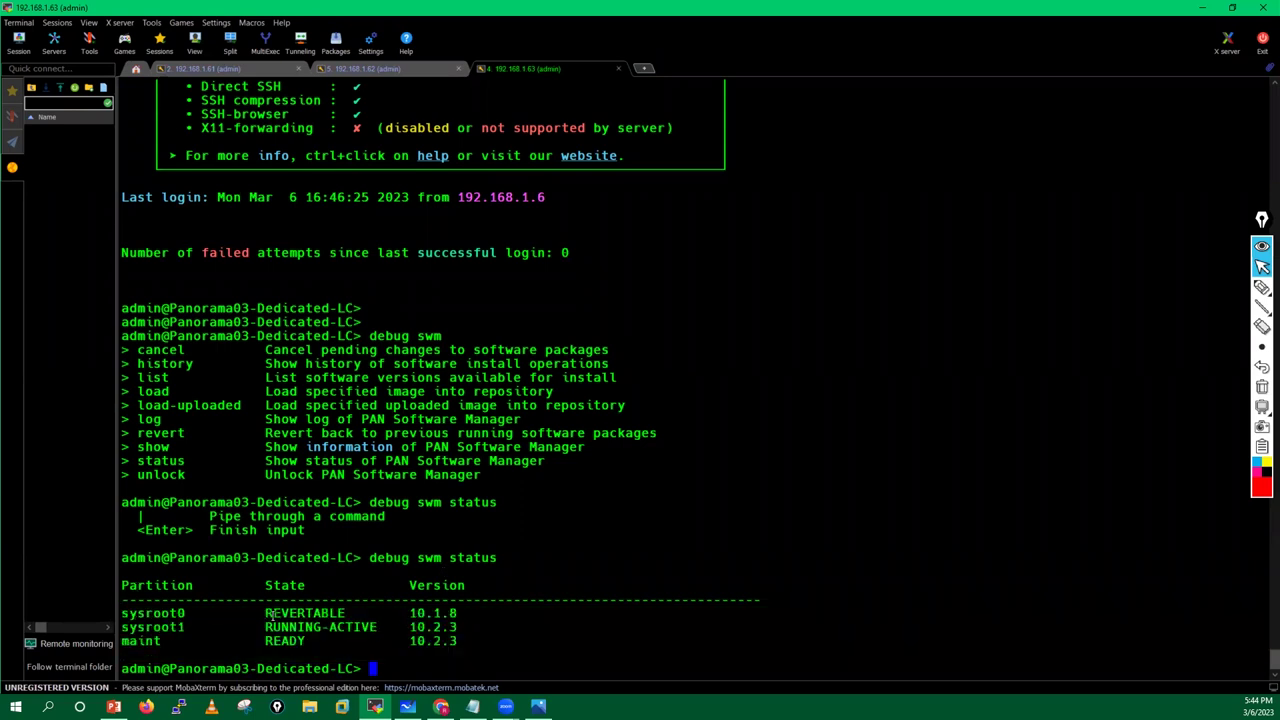
{"action": "left_click_drag", "start_coordinate": [408, 613], "coordinate": [1266, 613]}
{"action": "left_click", "coordinate": [195, 68]}
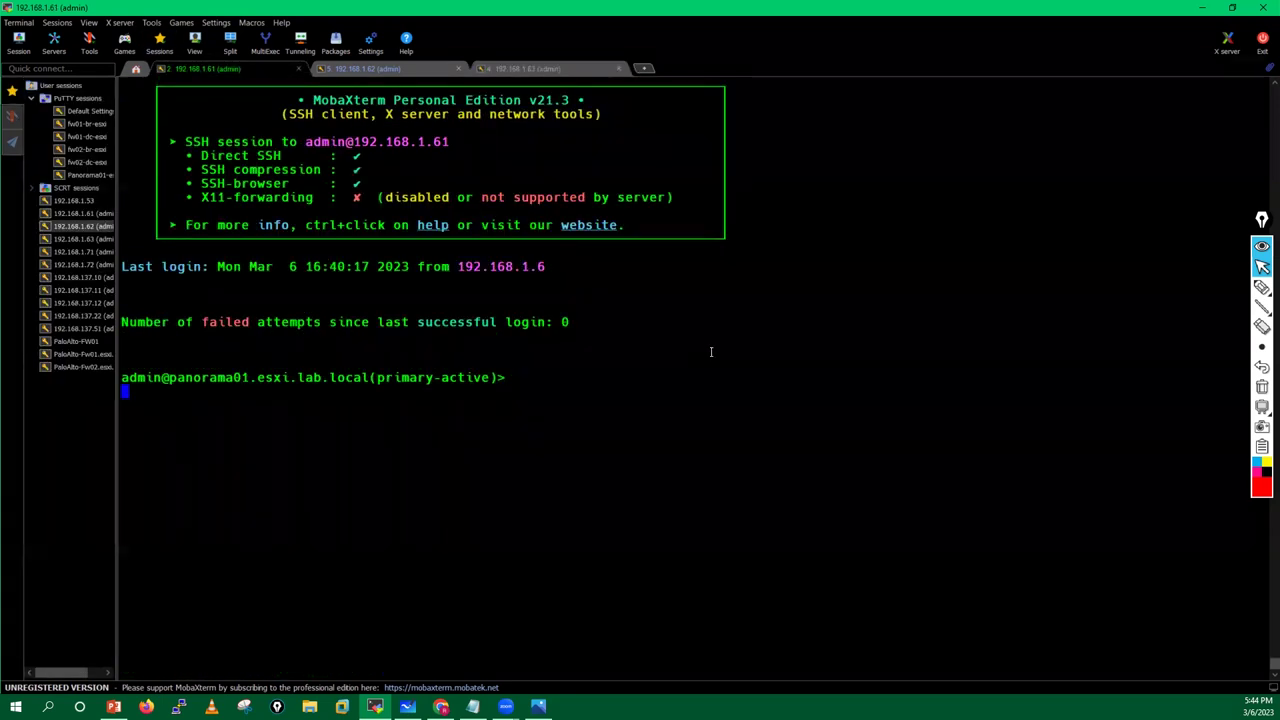
Run 'show jobs all' on the 192.168.1.61 Panorama and highlight UploadInstall job 6175
{"action": "key", "text": "Return"}
{"action": "key", "text": "Return"}
{"action": "key", "text": "Return"}
{"action": "key", "text": "Return"}
{"action": "key", "text": "Return"}
{"action": "key", "text": "Return"}
{"action": "type", "text": "show jobs all"}
{"action": "key", "text": "Return"}
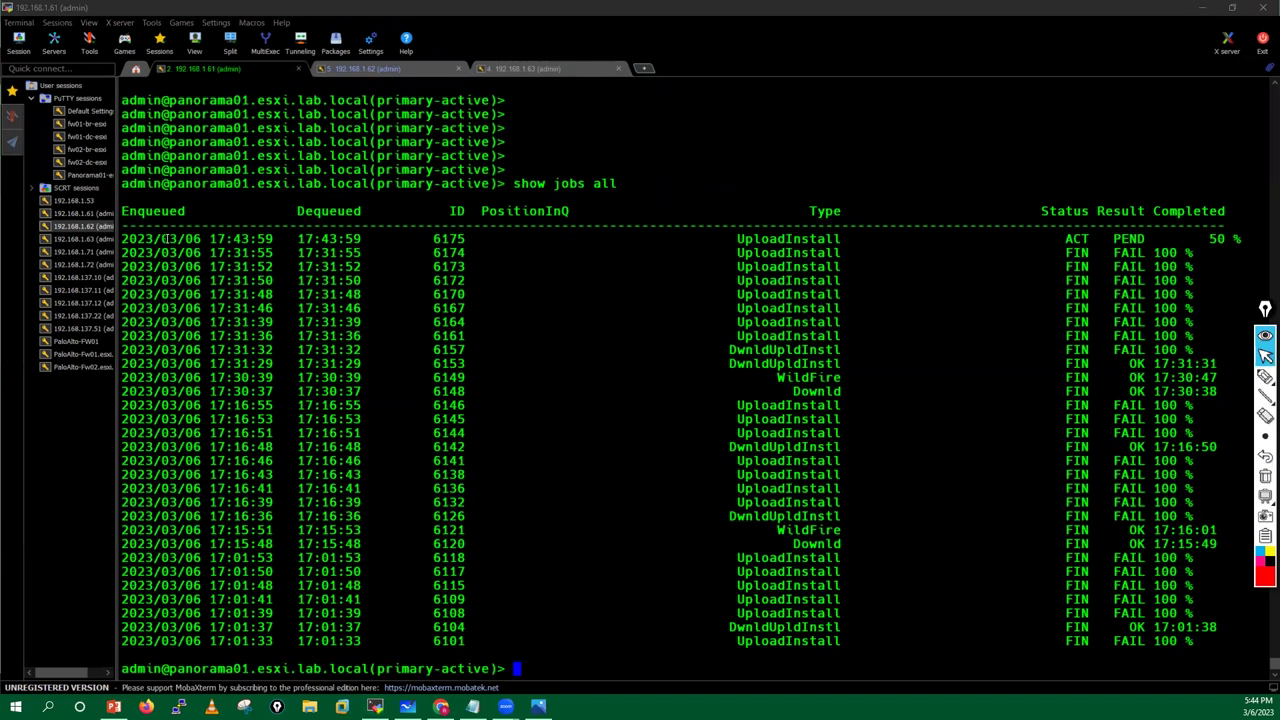
{"action": "left_click_drag", "start_coordinate": [138, 240], "coordinate": [1208, 234]}
{"action": "left_click", "coordinate": [1130, 182]}
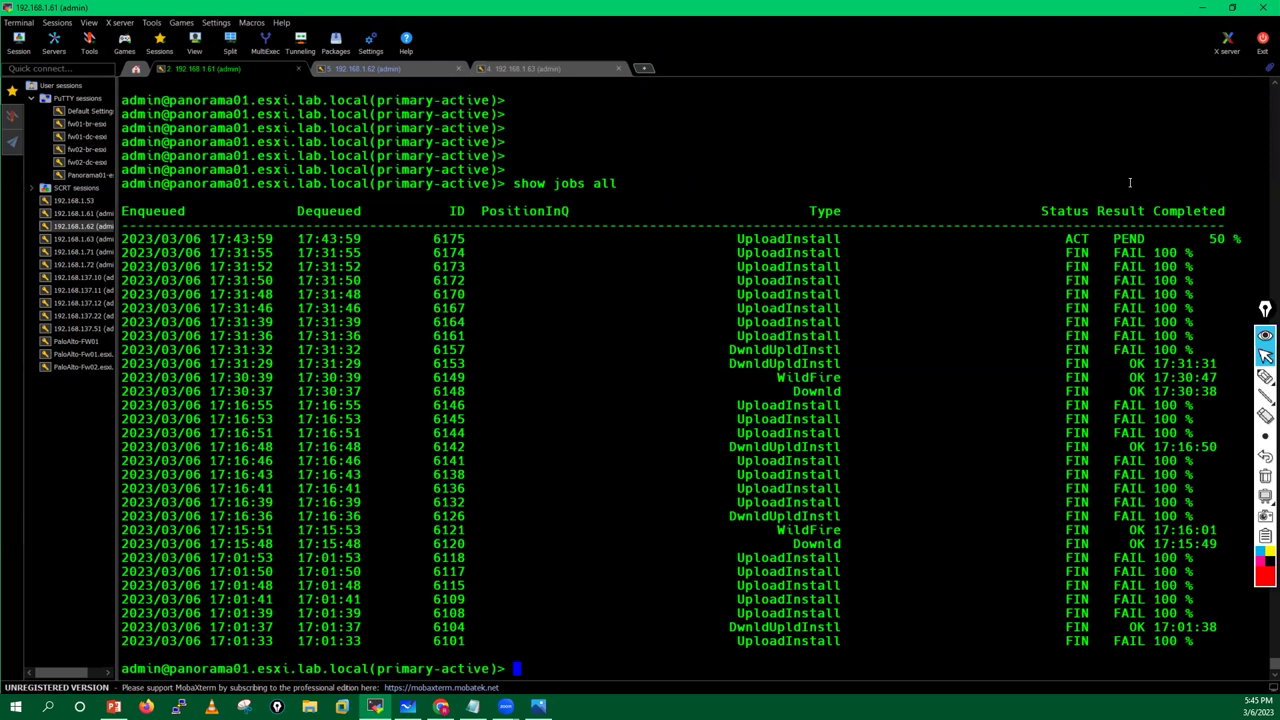
{"action": "left_click", "coordinate": [565, 66]}
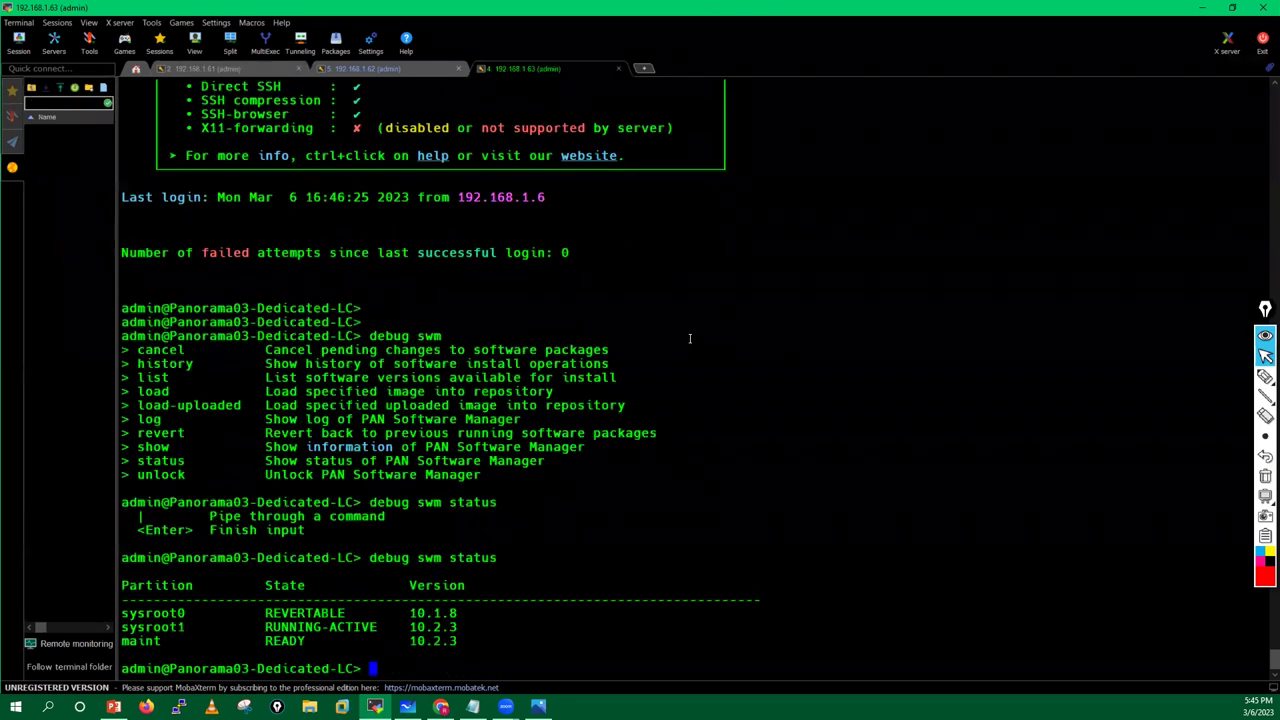
Build 'request system software install version 11.0.0' with completion help, then erase it unrun
{"action": "key", "text": "Return"}
{"action": "key", "text": "Return"}
{"action": "type", "text": "req"}
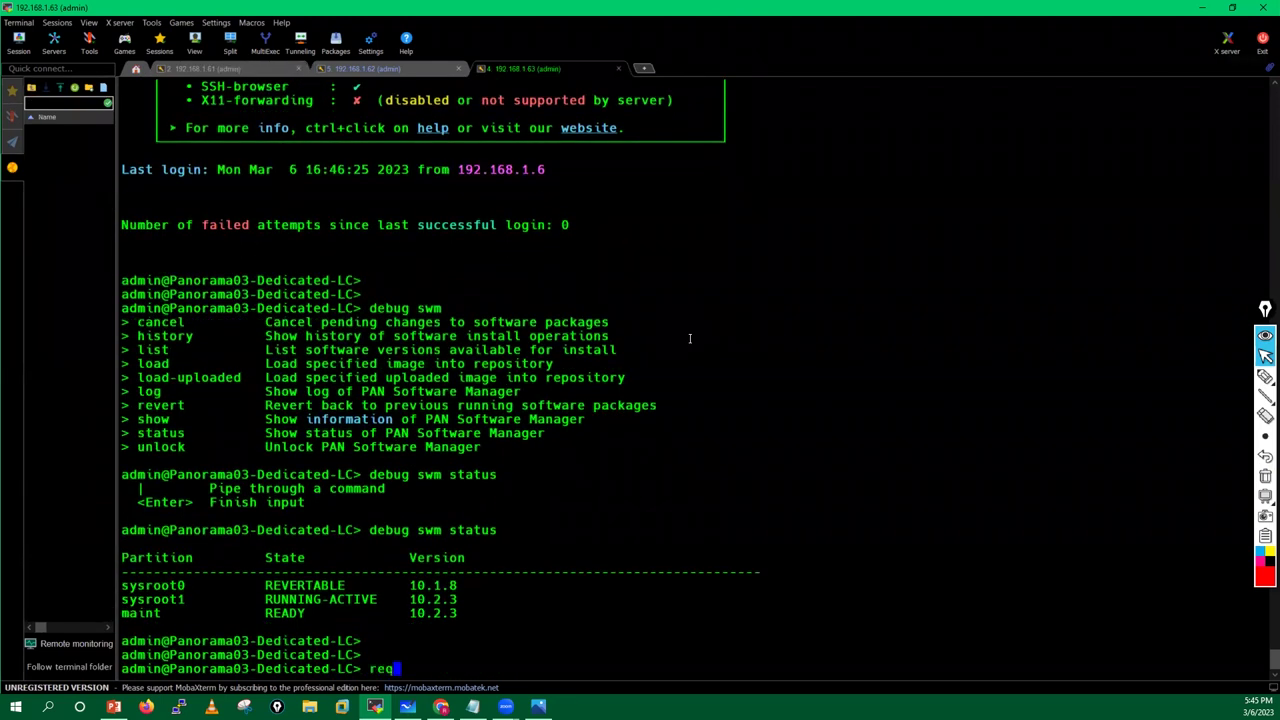
{"action": "type", "text": "uest system so"}
{"action": "key", "text": "Tab"}
{"action": "type", "text": "in"}
{"action": "key", "text": "Tab"}
{"action": "key", "text": "Tab"}
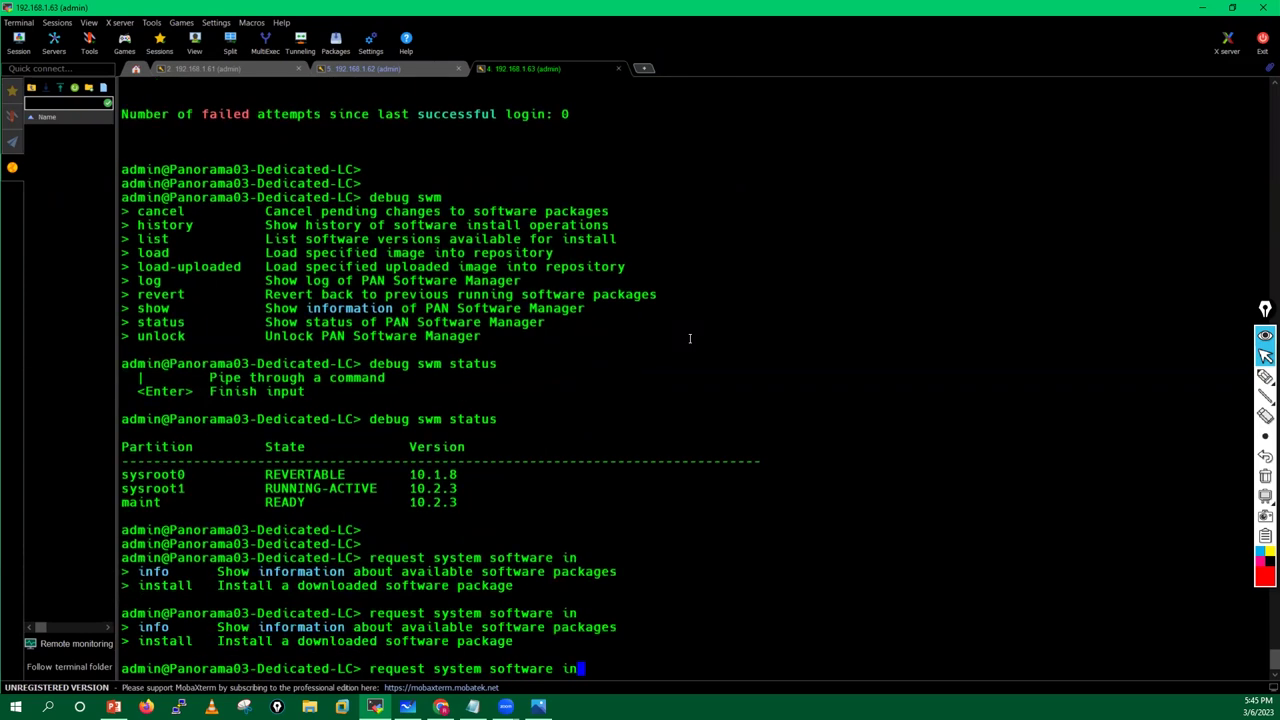
{"action": "type", "text": "s"}
{"action": "key", "text": "Tab"}
{"action": "type", "text": "version 11.0.0? ?"}
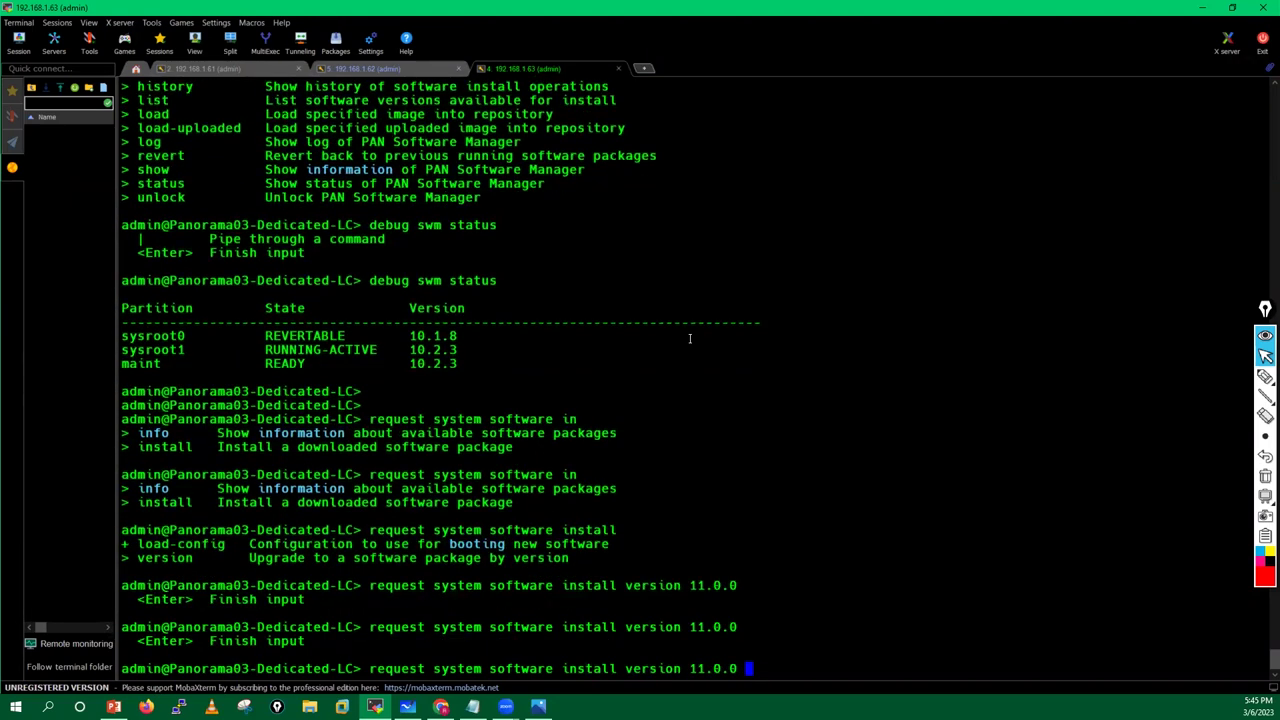
{"action": "key", "text": "BackSpace"}
{"action": "key", "text": "BackSpace"}
{"action": "key", "text": "BackSpace"}
{"action": "key", "text": "BackSpace"}
{"action": "key", "text": "BackSpace"}
{"action": "key", "text": "BackSpace"}
{"action": "key", "text": "BackSpace"}
{"action": "key", "text": "BackSpace"}
{"action": "key", "text": "BackSpace"}
{"action": "key", "text": "BackSpace"}
{"action": "key", "text": "BackSpace"}
{"action": "key", "text": "BackSpace"}
{"action": "key", "text": "BackSpace"}
{"action": "key", "text": "BackSpace"}
{"action": "key", "text": "BackSpace"}
{"action": "key", "text": "BackSpace"}
{"action": "key", "text": "BackSpace"}
{"action": "key", "text": "BackSpace"}
{"action": "key", "text": "BackSpace"}
{"action": "key", "text": "BackSpace"}
{"action": "key", "text": "BackSpace"}
{"action": "key", "text": "BackSpace"}
{"action": "key", "text": "BackSpace"}
{"action": "key", "text": "BackSpace"}
{"action": "key", "text": "BackSpace"}
{"action": "key", "text": "BackSpace"}
{"action": "key", "text": "BackSpace"}
{"action": "key", "text": "BackSpace"}
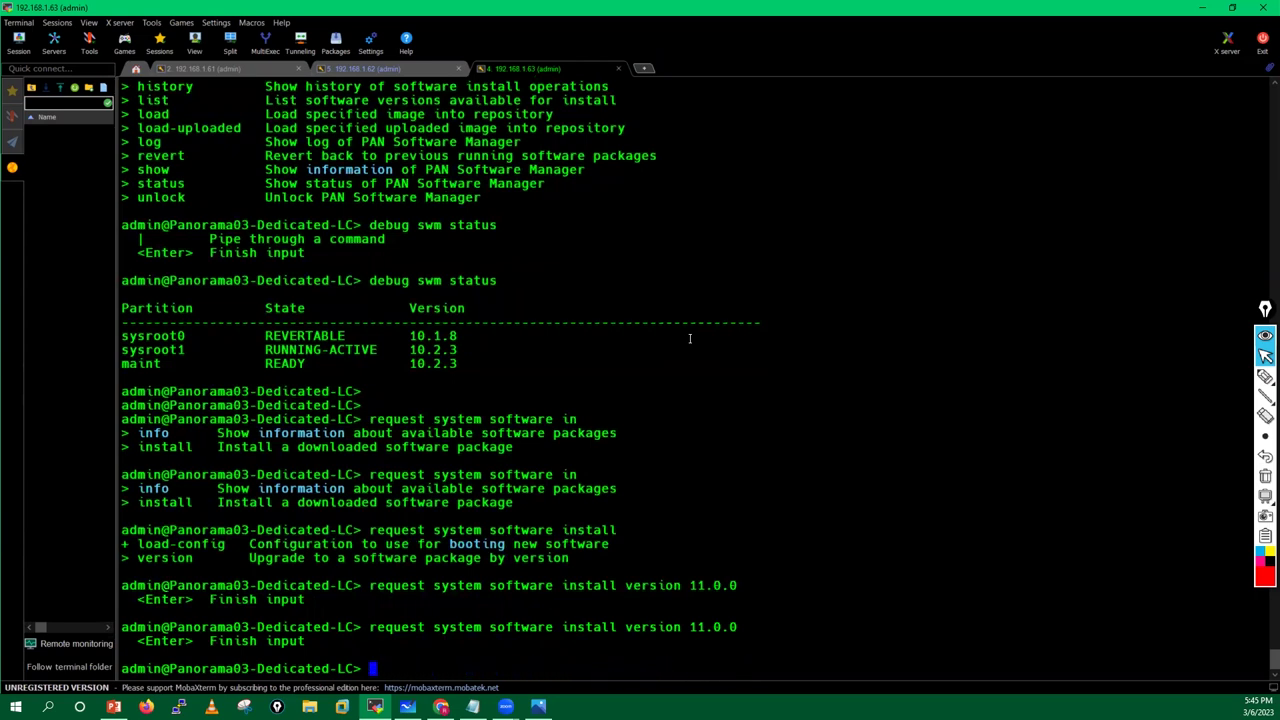
{"action": "key", "text": "Return"}
{"action": "key", "text": "Return"}
{"action": "key", "text": "Return"}
{"action": "key", "text": "Return"}
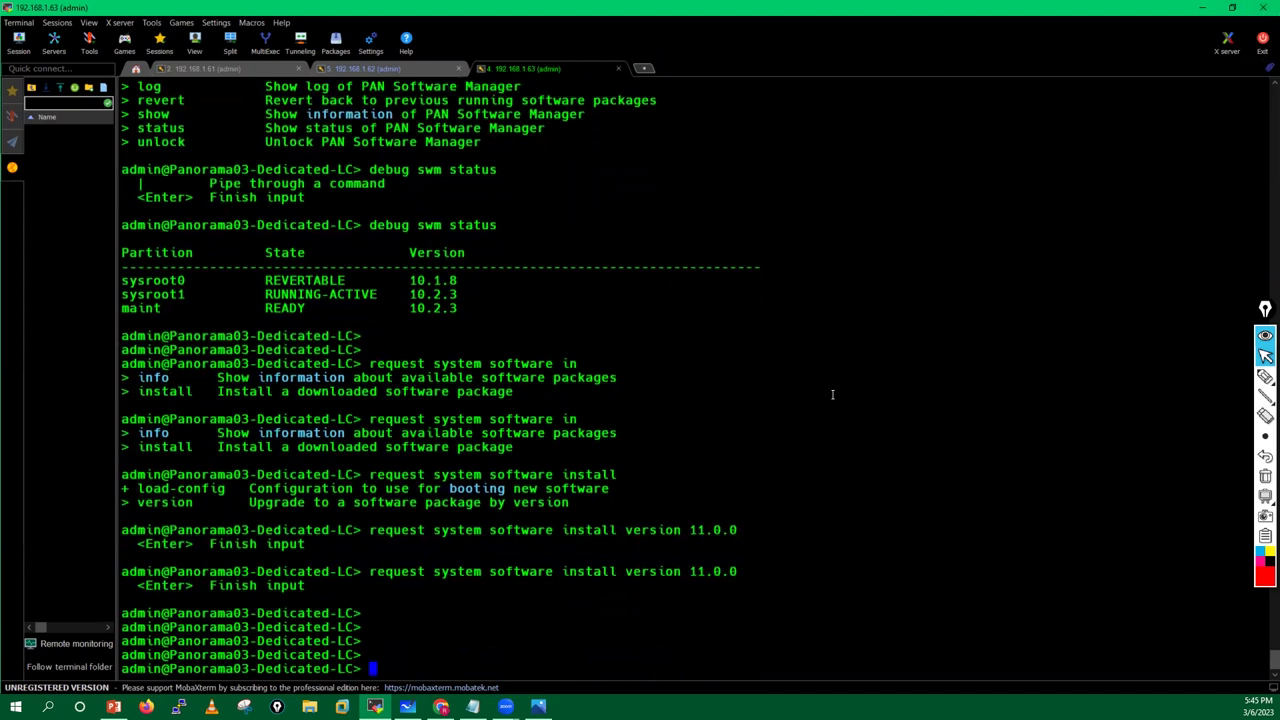
Check Panorama's install progress, then type 'debug swm' at the collector prompt
{"action": "left_click", "coordinate": [1202, 7]}
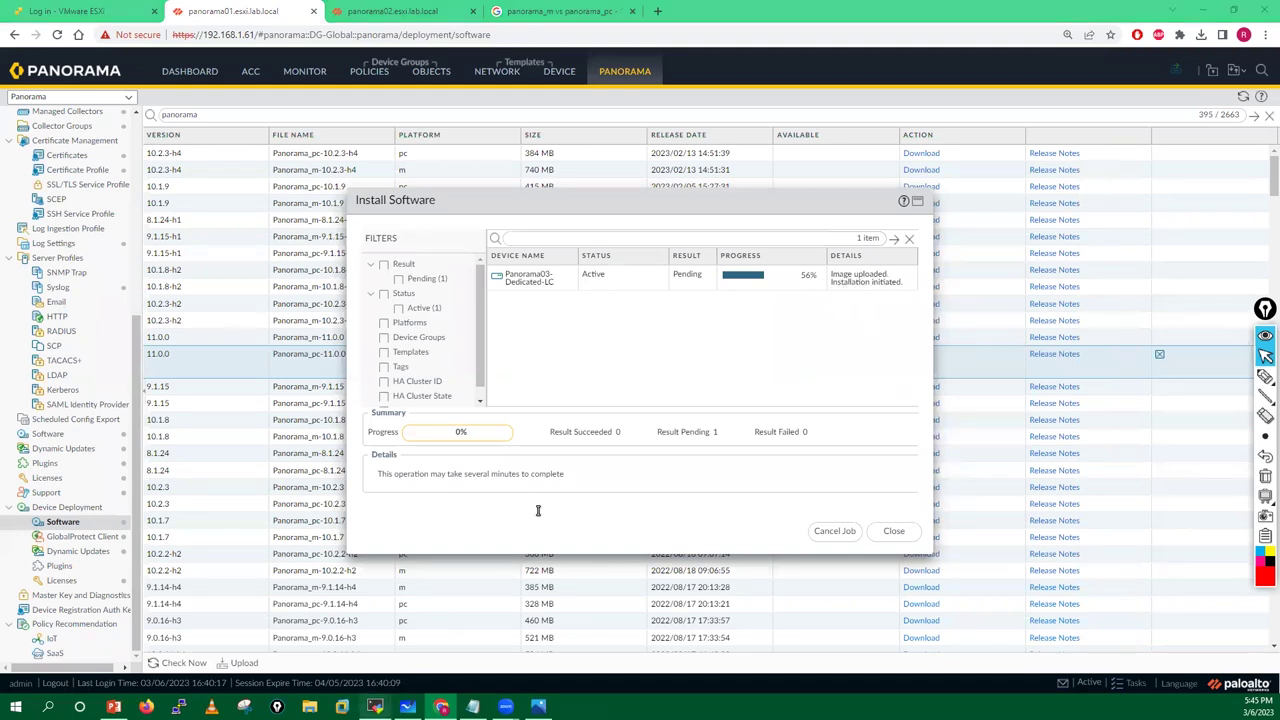
{"action": "key", "text": "alt+Tab"}
{"action": "type", "text": "debug swm"}
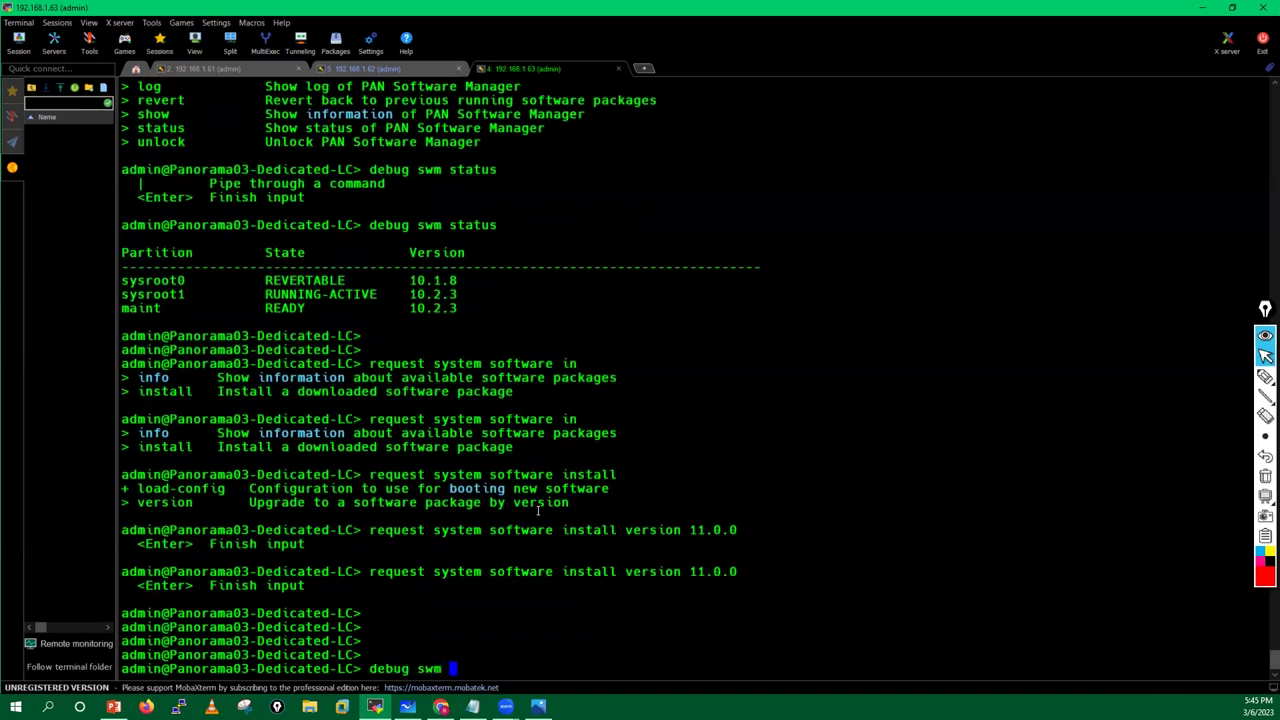
Run 'debug swm log' and page through the software manager log to its end
{"action": "key", "text": "question"}
{"action": "type", "text": "lo"}
{"action": "key", "text": "question"}
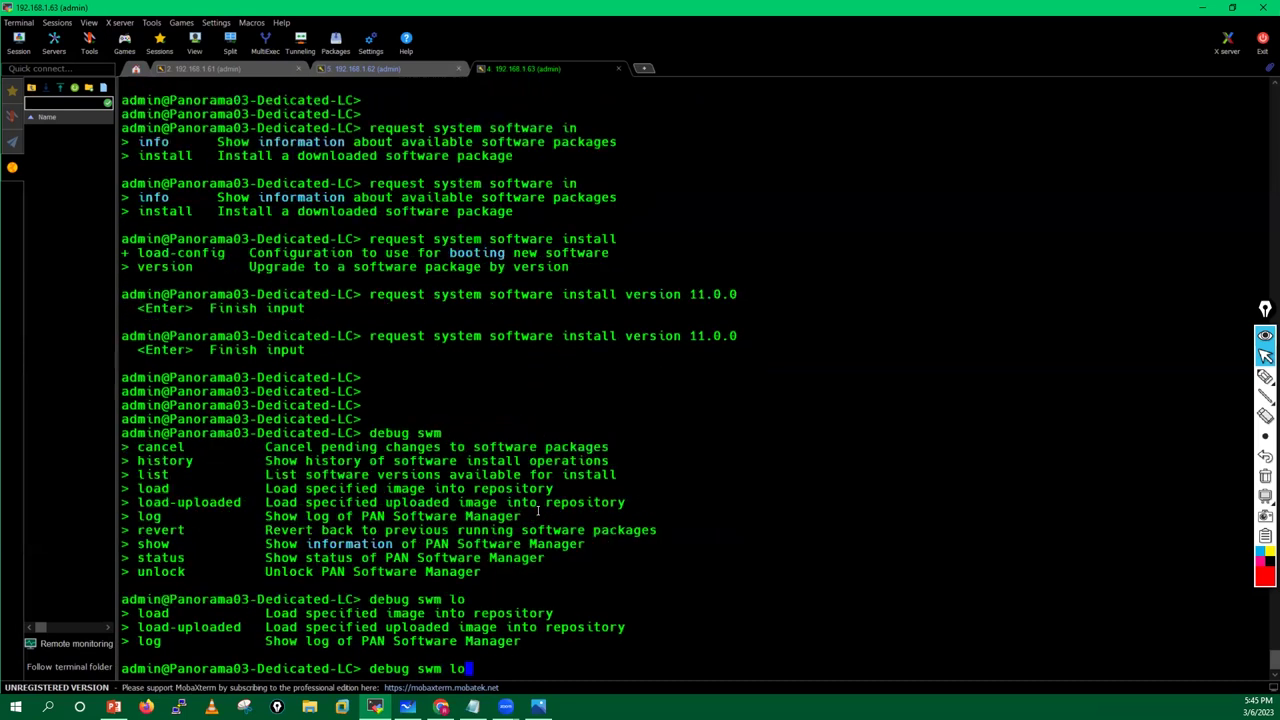
{"action": "key", "text": "question"}
{"action": "type", "text": "g"}
{"action": "key", "text": "question"}
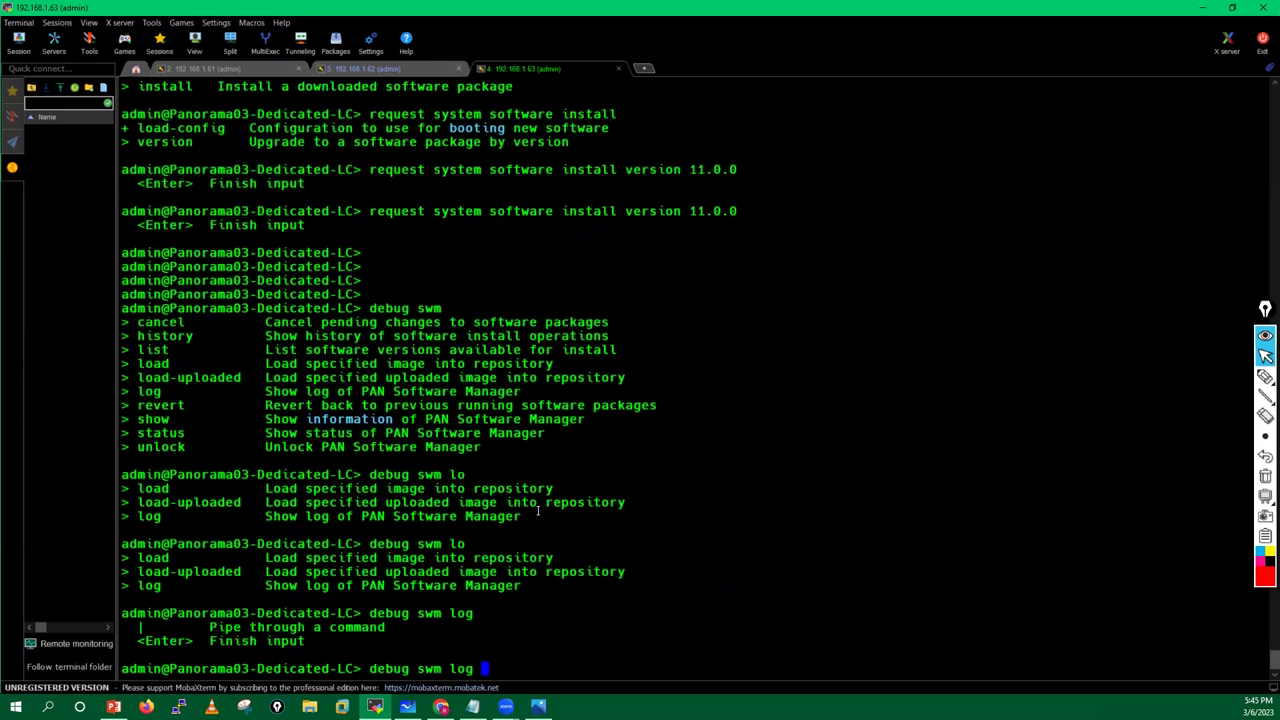
{"action": "key", "text": "Return"}
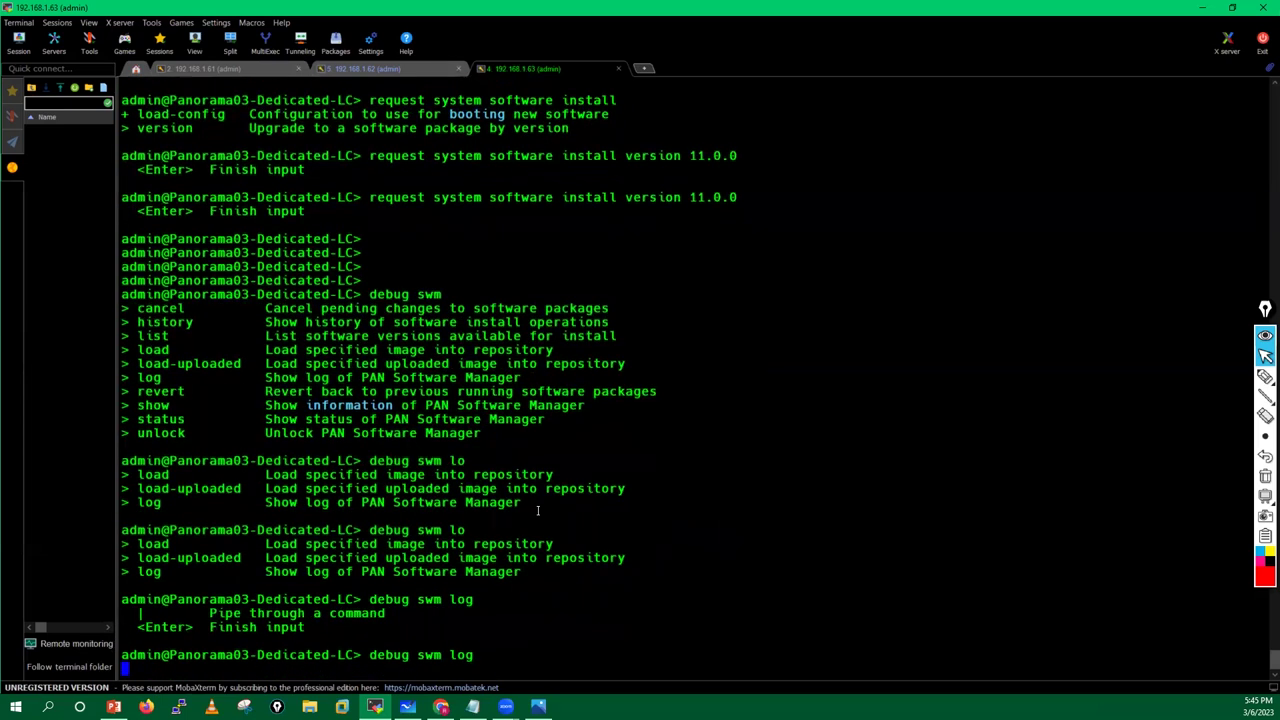
{"action": "key", "text": "space"}
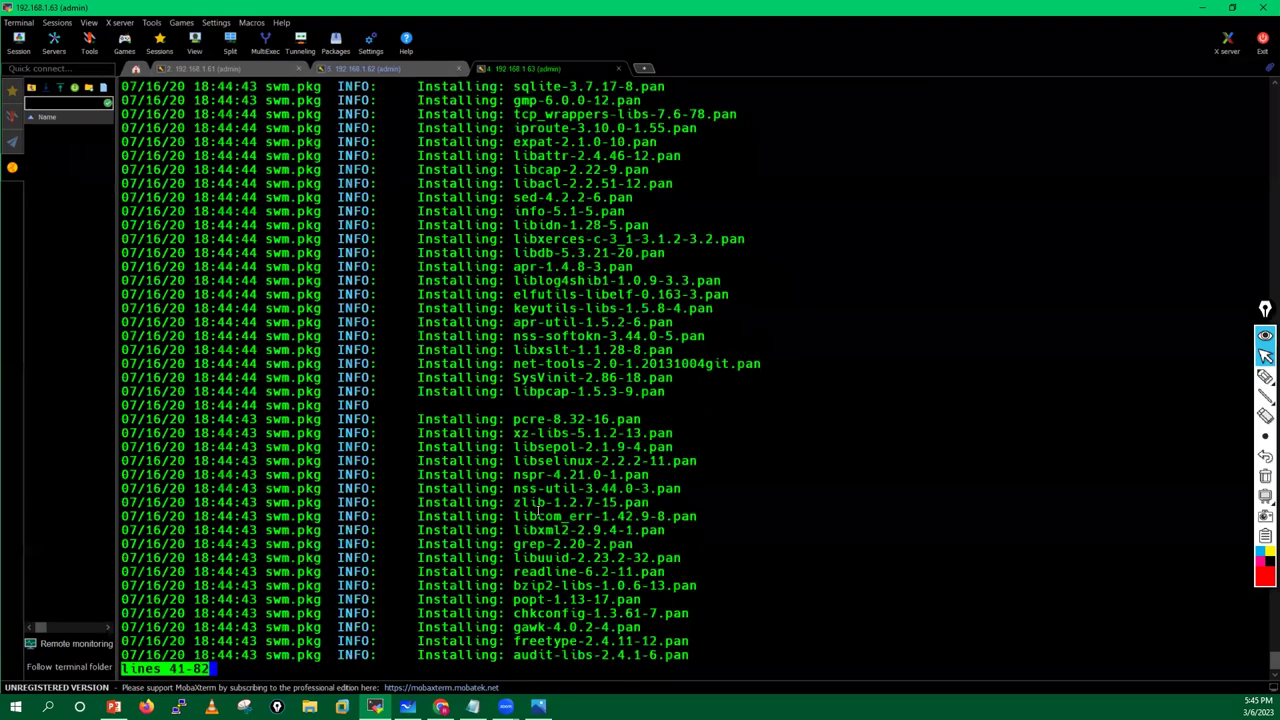
{"action": "key", "text": "space"}
{"action": "key", "text": "space"}
{"action": "key", "text": "space"}
{"action": "key", "text": "space"}
{"action": "key", "text": "space"}
{"action": "key", "text": "space"}
{"action": "key", "text": "space"}
{"action": "key", "text": "space"}
{"action": "key", "text": "space"}
{"action": "key", "text": "space"}
{"action": "key", "text": "space"}
{"action": "key", "text": "space"}
{"action": "key", "text": "space"}
{"action": "key", "text": "space"}
{"action": "key", "text": "space"}
{"action": "key", "text": "space"}
{"action": "key", "text": "space"}
{"action": "key", "text": "space"}
{"action": "key", "text": "space"}
{"action": "key", "text": "space"}
{"action": "key", "text": "space"}
{"action": "key", "text": "space"}
{"action": "key", "text": "space"}
{"action": "key", "text": "space"}
{"action": "key", "text": "space"}
{"action": "key", "text": "space"}
{"action": "key", "text": "space"}
{"action": "key", "text": "space"}
{"action": "key", "text": "space"}
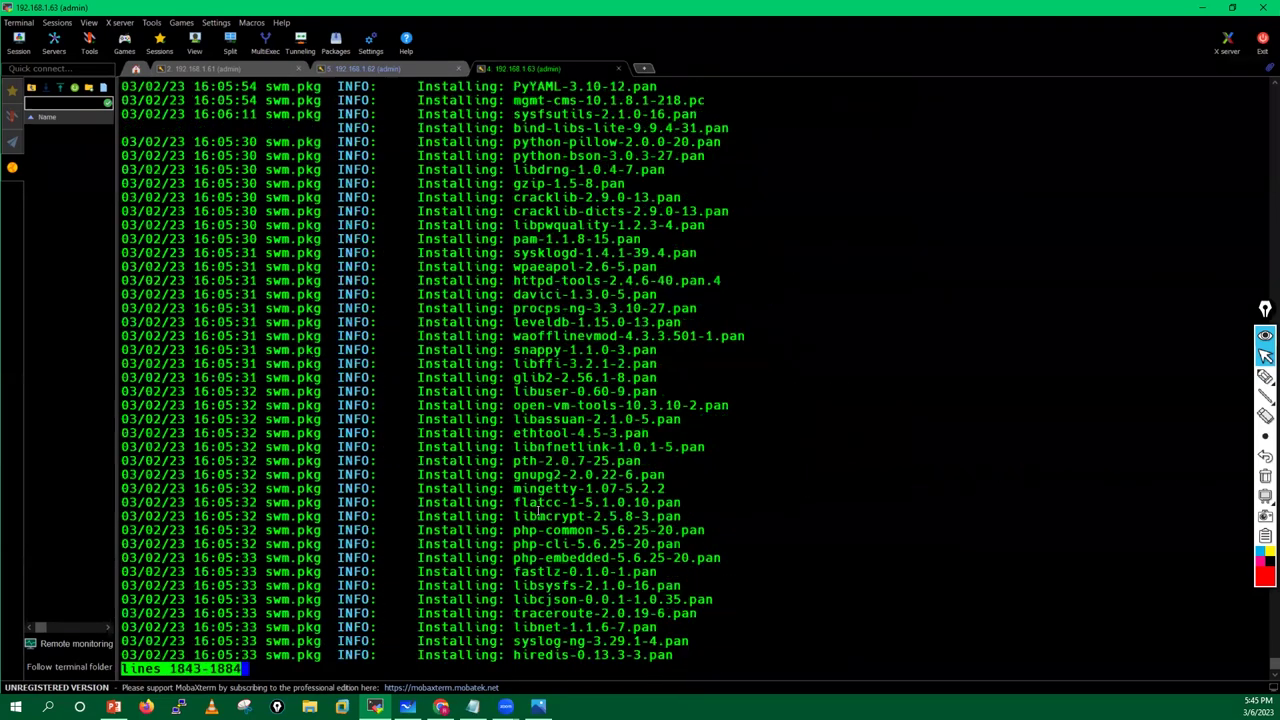
{"action": "key", "text": "space"}
{"action": "key", "text": "space"}
{"action": "key", "text": "space"}
{"action": "key", "text": "space"}
{"action": "key", "text": "space"}
{"action": "key", "text": "space"}
{"action": "key", "text": "space"}
{"action": "key", "text": "space"}
{"action": "key", "text": "space"}
{"action": "key", "text": "space"}
{"action": "key", "text": "space"}
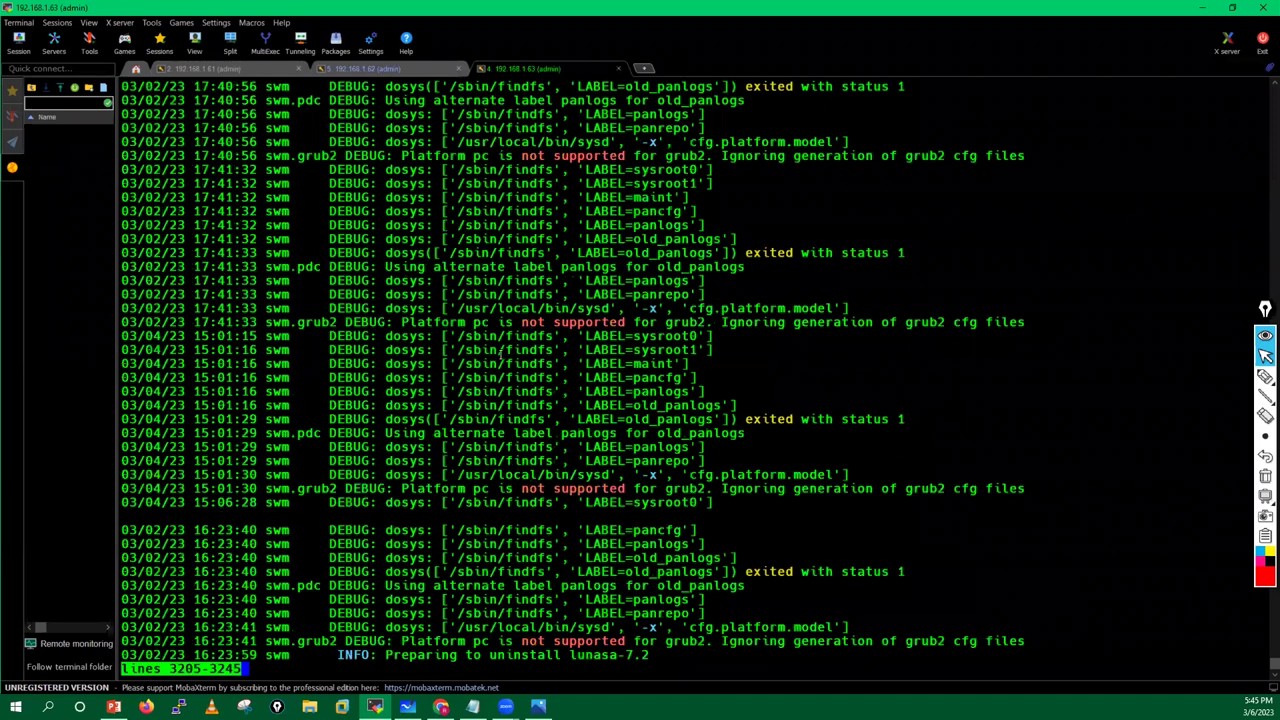
{"action": "key", "text": "q"}
Mark the kernel-core package install line and scroll back through the log
{"action": "left_click_drag", "start_coordinate": [805, 328], "coordinate": [517, 337]}
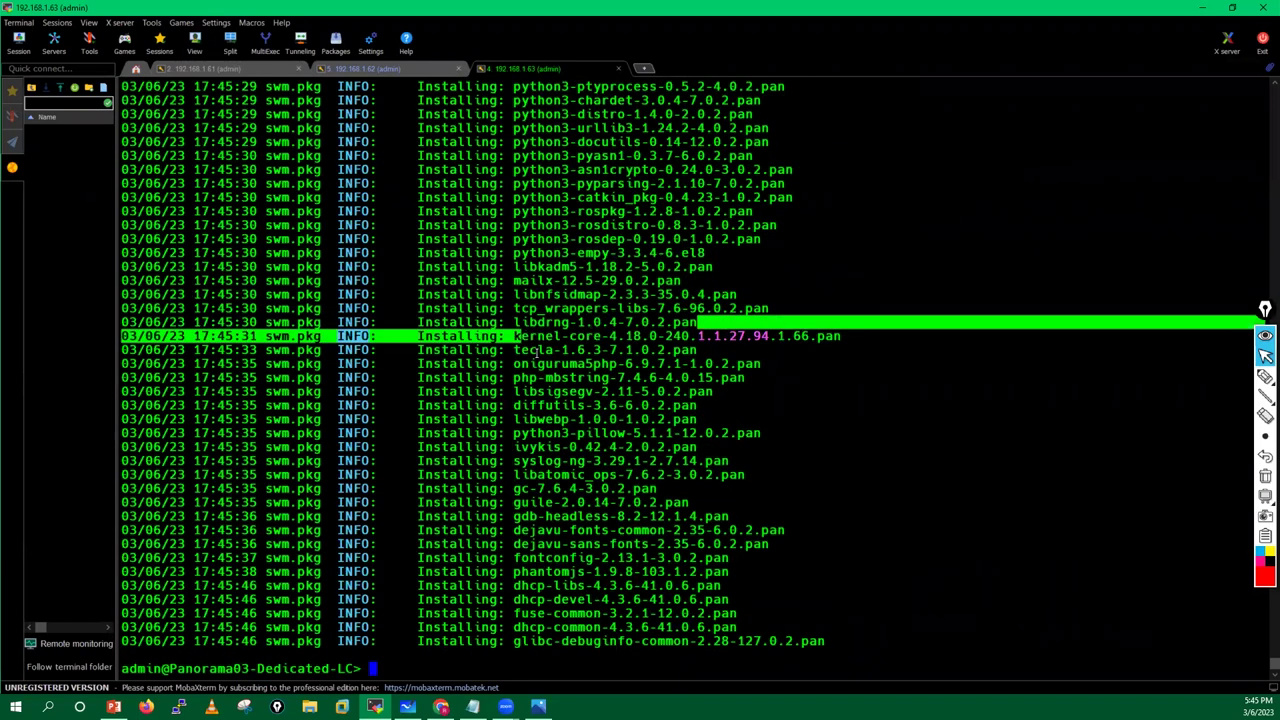
{"action": "left_click", "coordinate": [545, 407]}
{"action": "scroll", "coordinate": [545, 407], "scroll_direction": "up", "scroll_amount": 14}
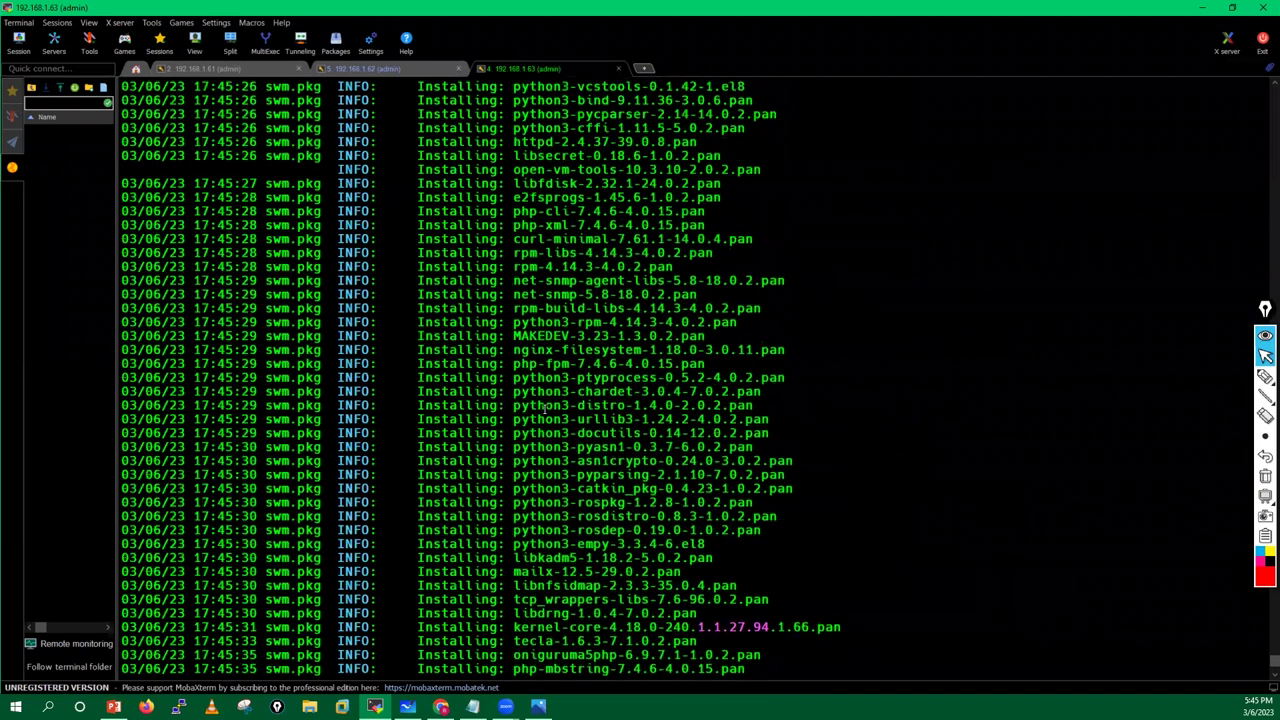
{"action": "scroll", "coordinate": [545, 407], "scroll_direction": "up", "scroll_amount": 16}
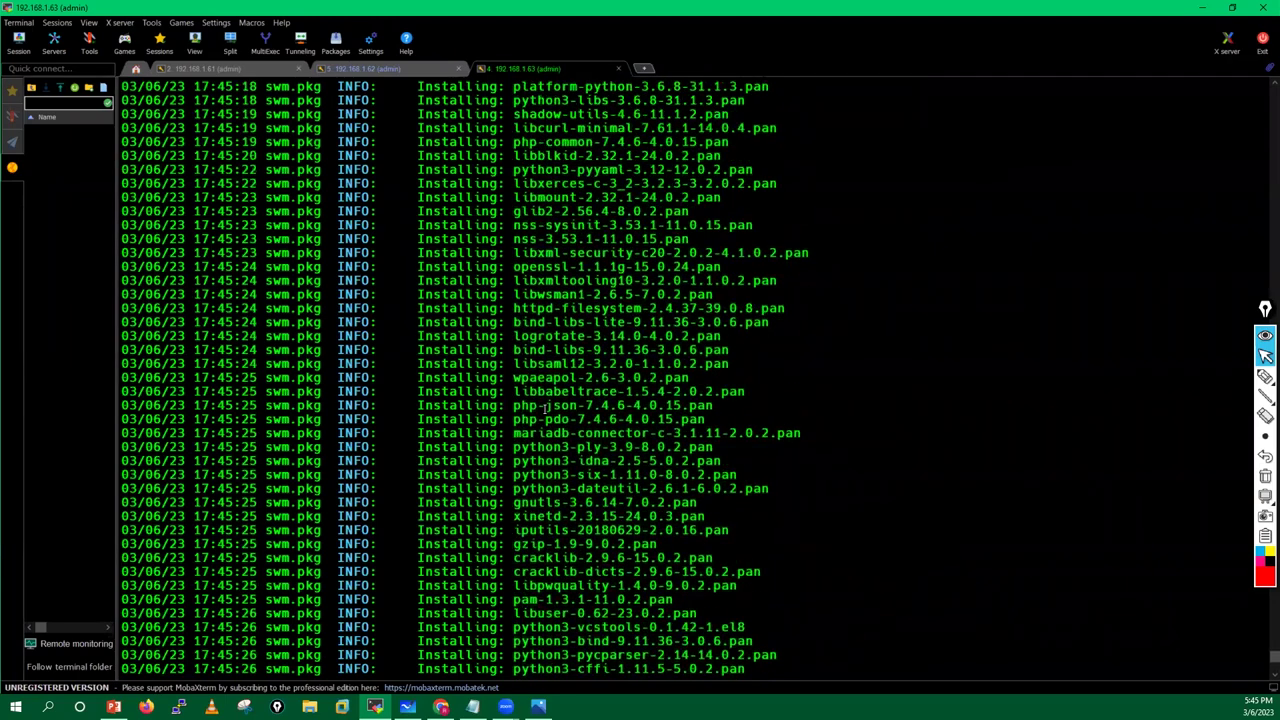
{"action": "scroll", "coordinate": [545, 407], "scroll_direction": "up", "scroll_amount": 15}
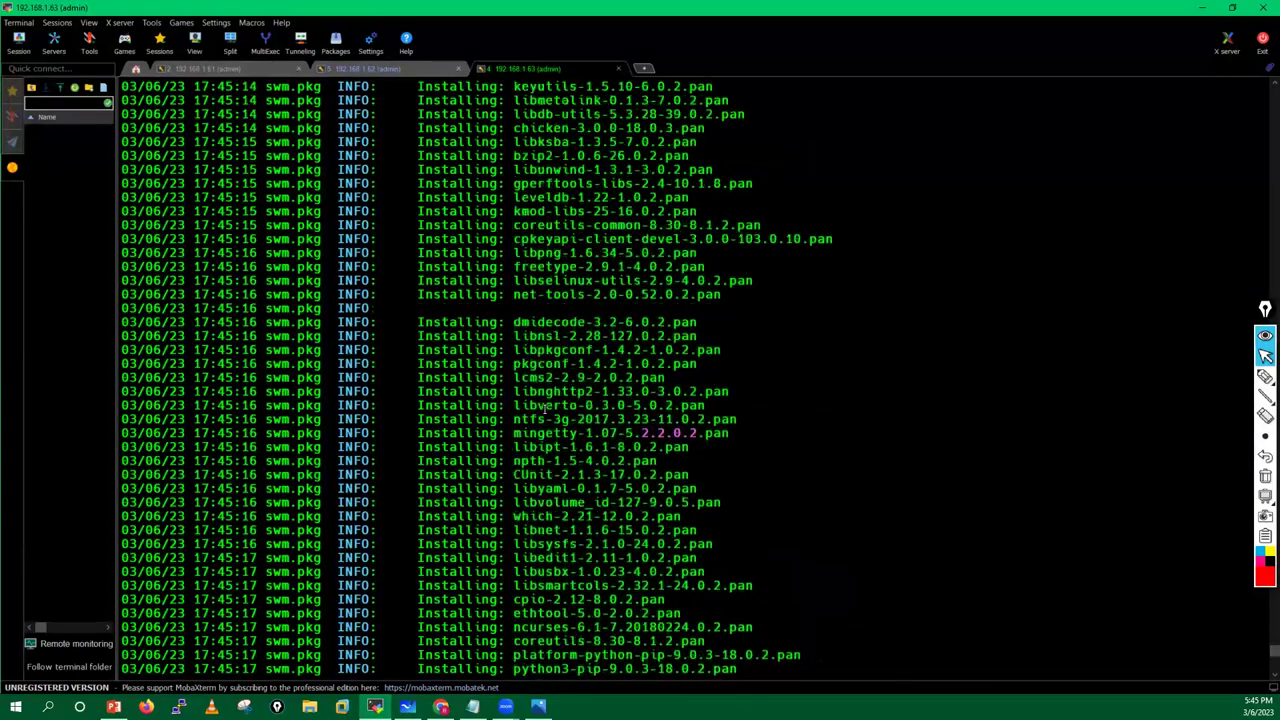
{"action": "scroll", "coordinate": [545, 407], "scroll_direction": "up", "scroll_amount": 15}
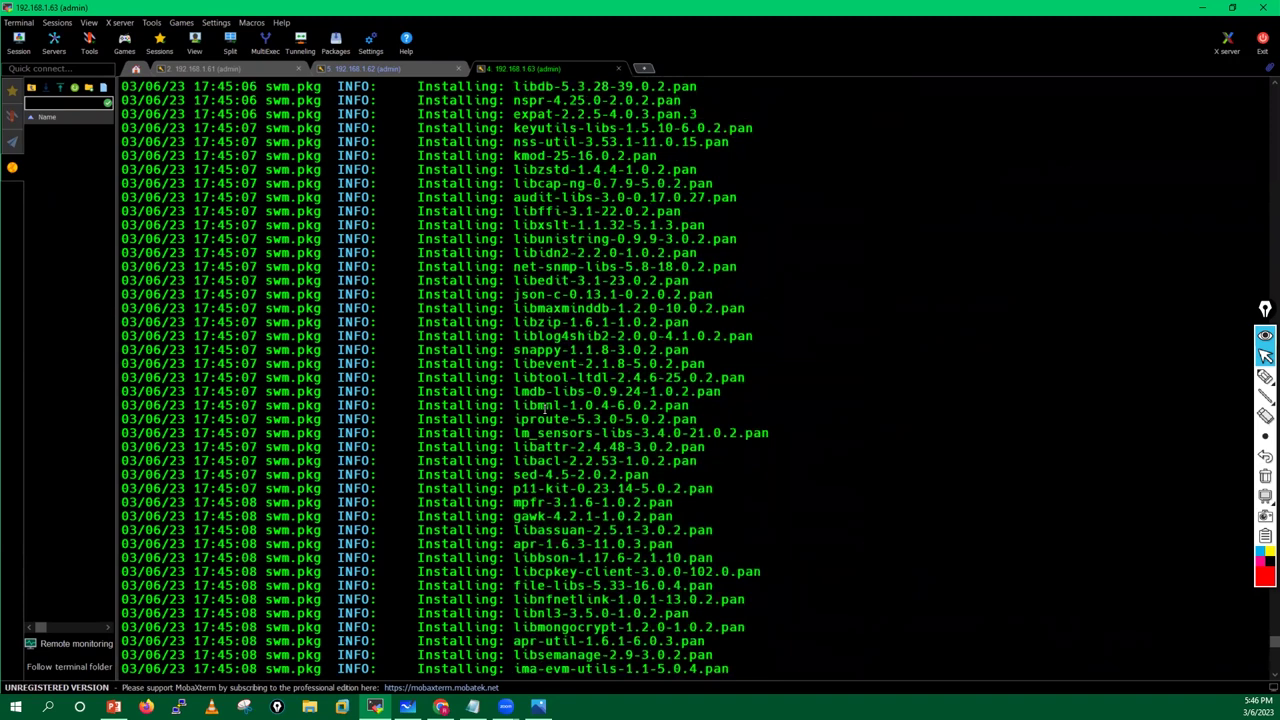
{"action": "scroll", "coordinate": [544, 408], "scroll_direction": "up", "scroll_amount": 5}
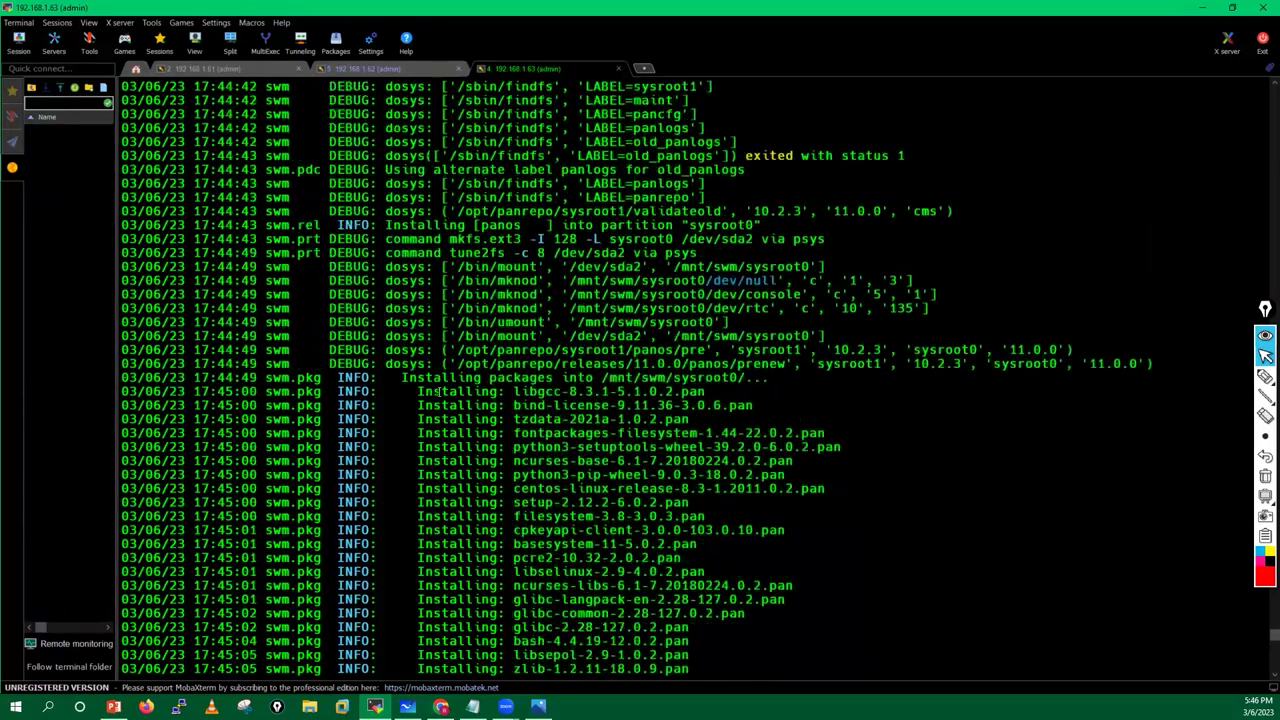
Highlight the line installing packages into /mnt/swm/sysroot0/, its timestamp and swm.pkg
{"action": "left_click_drag", "start_coordinate": [400, 377], "coordinate": [757, 378]}
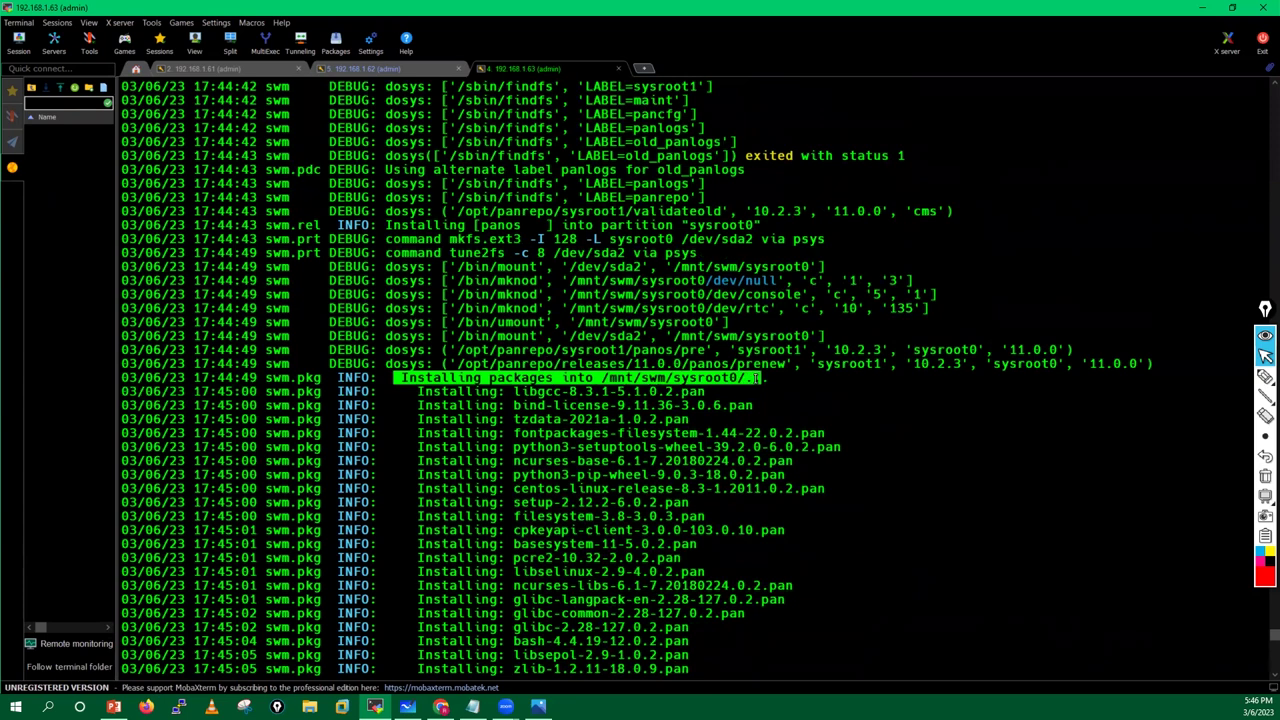
{"action": "left_click", "coordinate": [655, 378]}
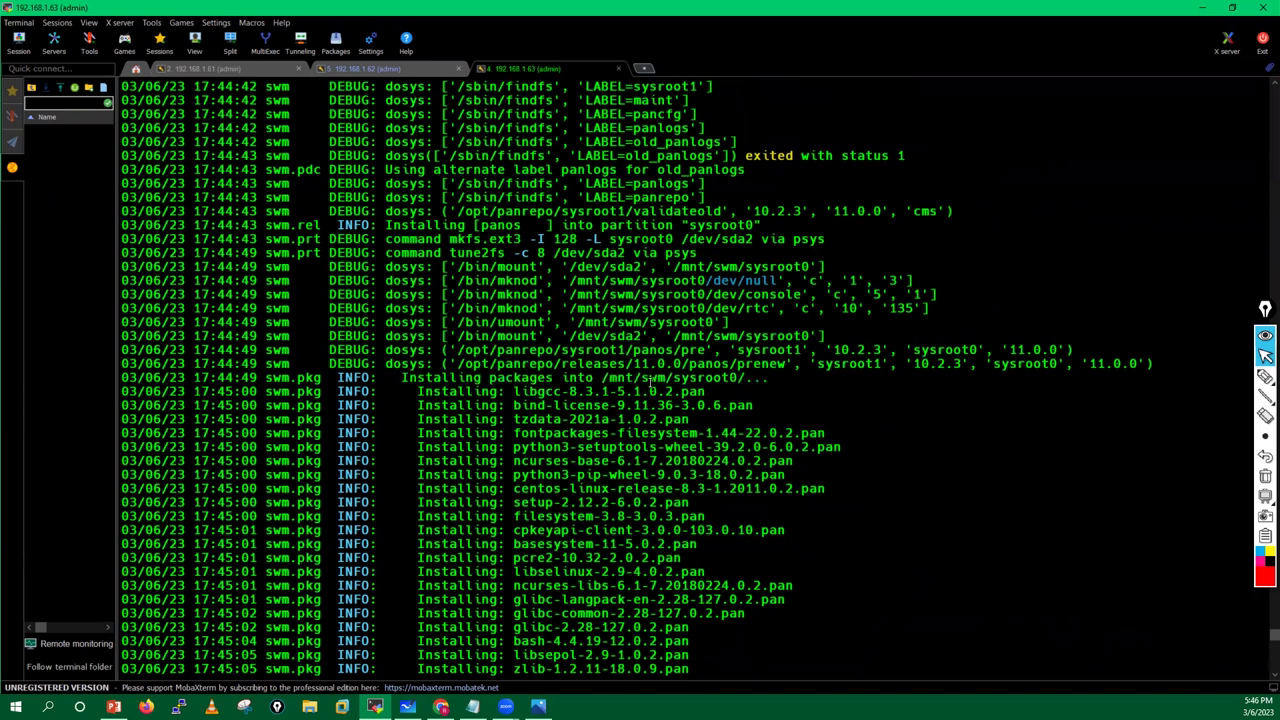
{"action": "left_click_drag", "start_coordinate": [601, 378], "coordinate": [752, 378]}
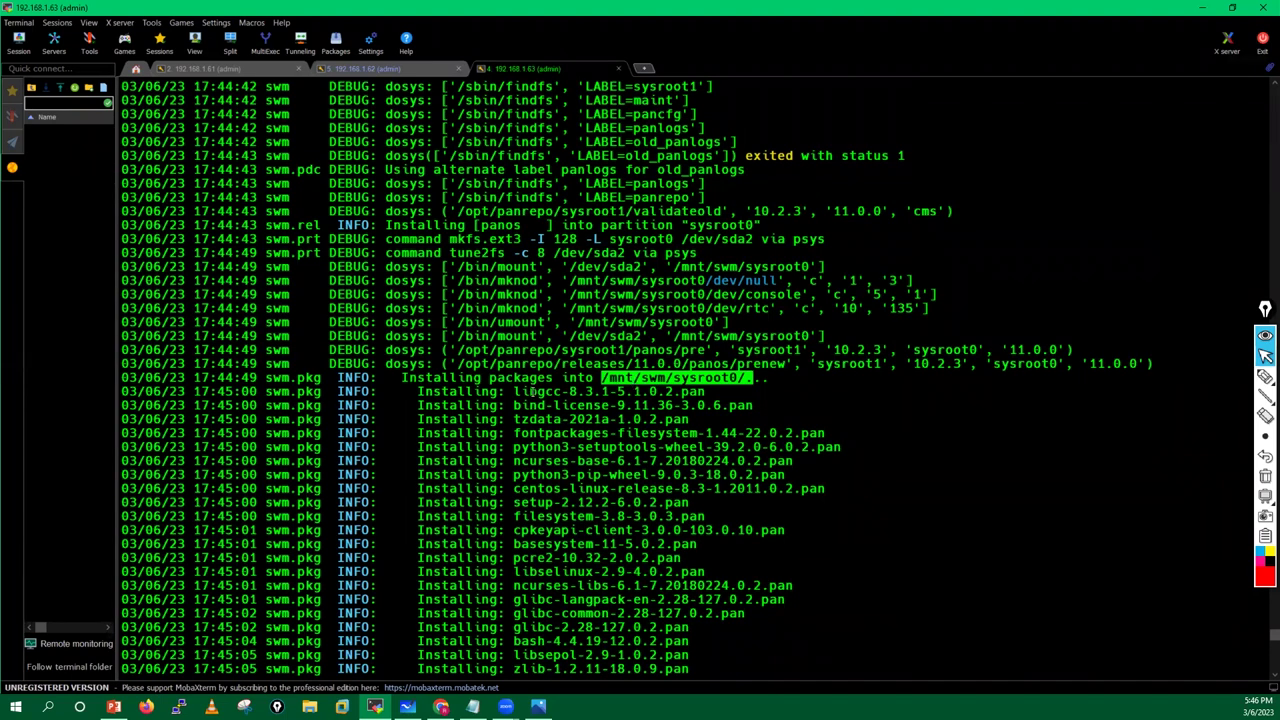
{"action": "left_click", "coordinate": [533, 392]}
{"action": "left_click_drag", "start_coordinate": [402, 378], "coordinate": [766, 377]}
{"action": "left_click", "coordinate": [766, 377]}
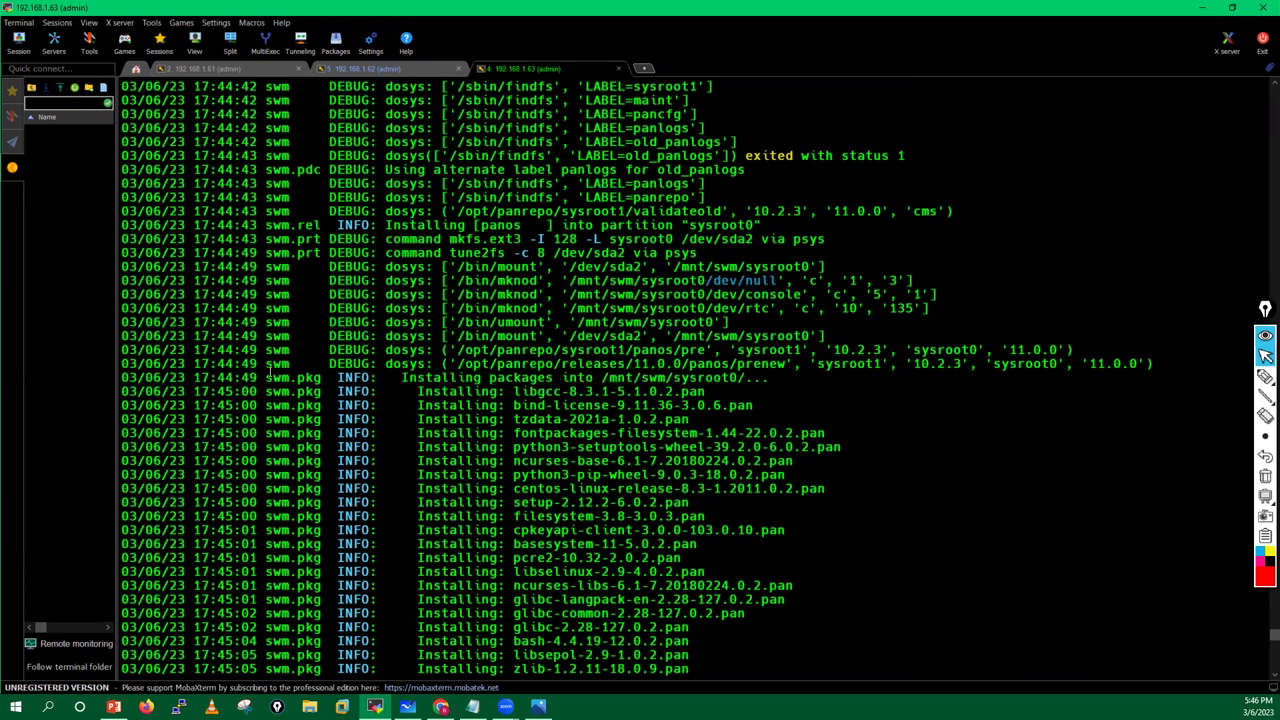
{"action": "left_click_drag", "start_coordinate": [122, 378], "coordinate": [757, 378]}
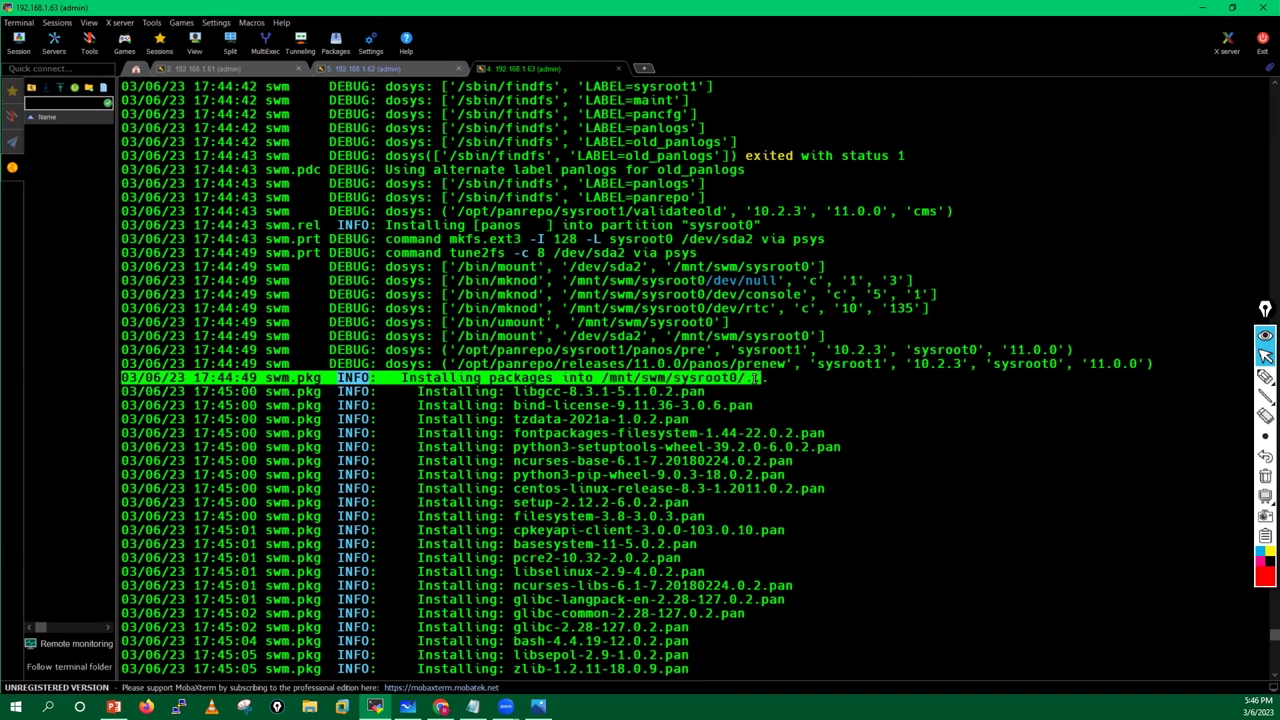
{"action": "left_click_drag", "start_coordinate": [266, 378], "coordinate": [328, 378]}
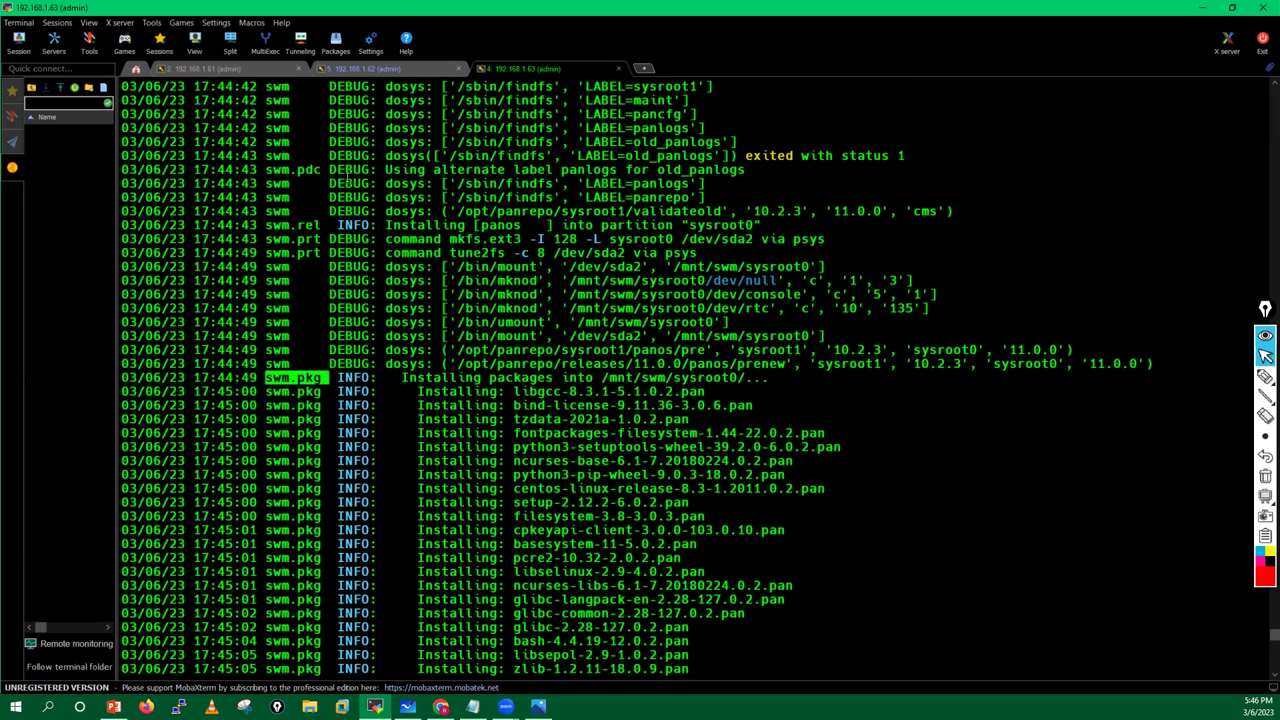
Highlight the validateold tuple showing versions 10.2.3 and 11.0.0
{"action": "left_click_drag", "start_coordinate": [441, 211], "coordinate": [944, 211]}
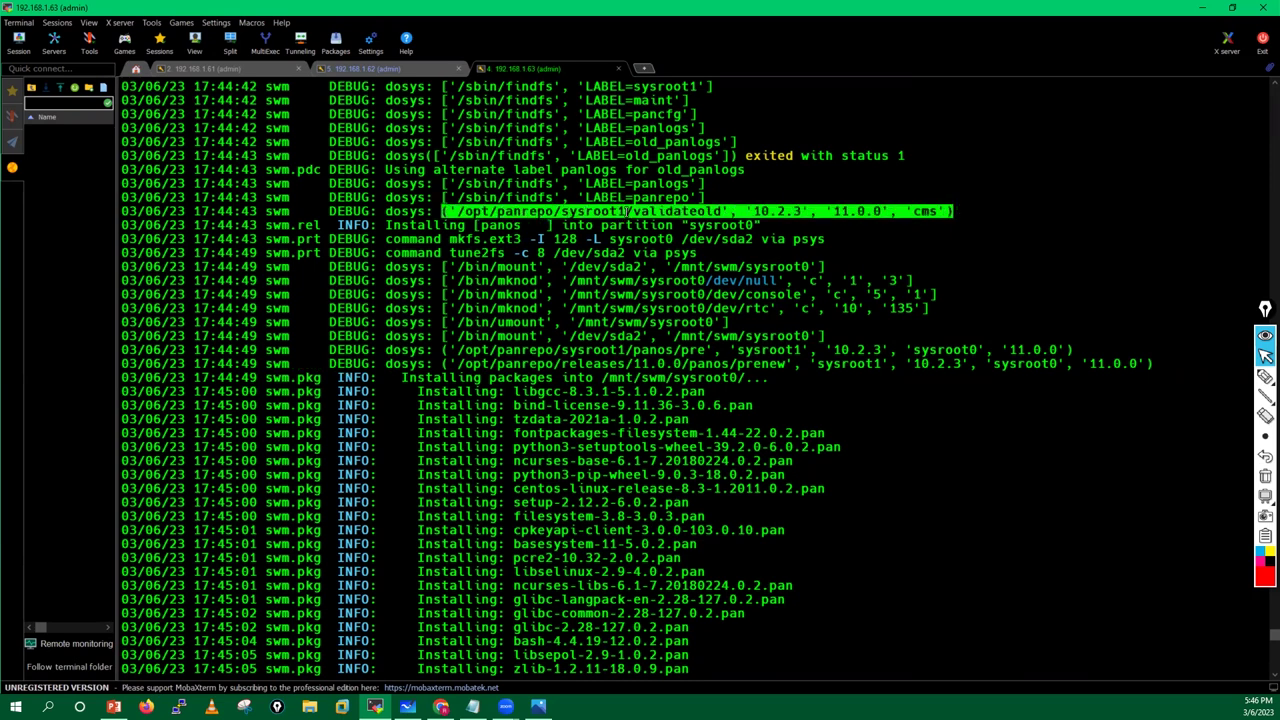
{"action": "left_click_drag", "start_coordinate": [632, 211], "coordinate": [880, 212]}
{"action": "left_click", "coordinate": [955, 383]}
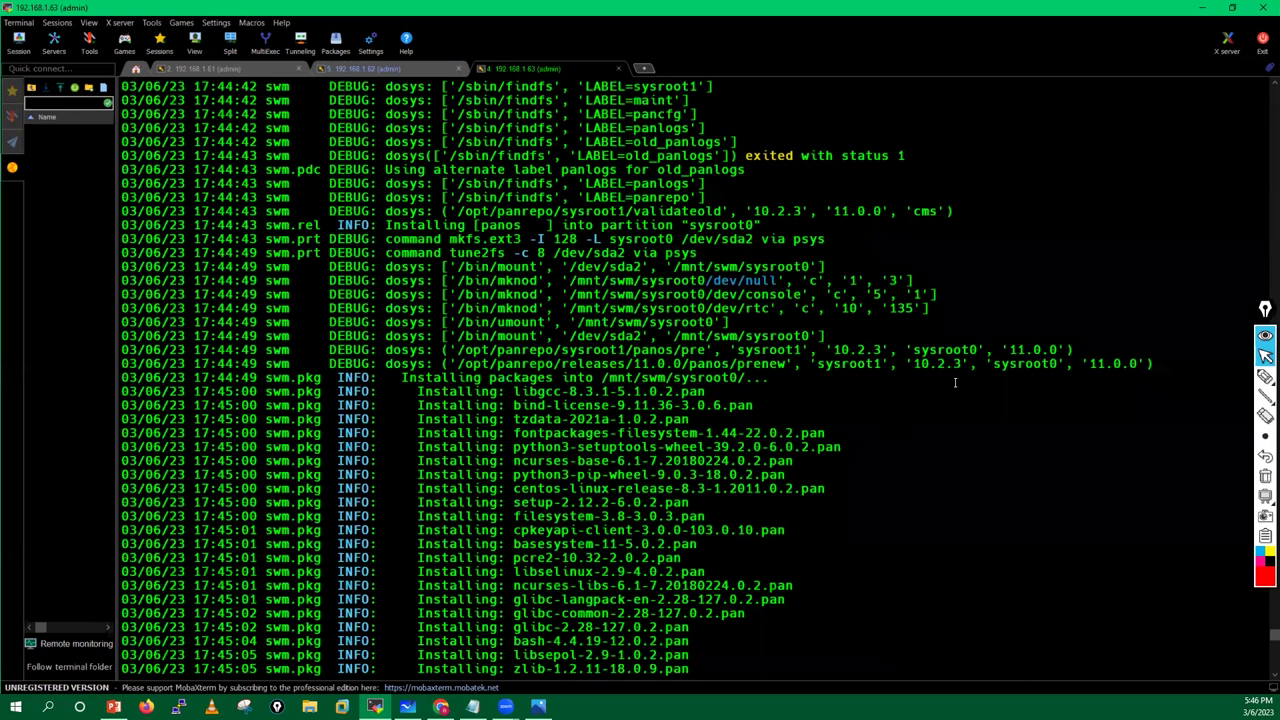
Run 'debug swm status' on the collector and highlight the sysroot1 RUNNING-ACTIVE 10.2.3 row
{"action": "scroll", "coordinate": [955, 383], "scroll_direction": "down", "scroll_amount": 15}
{"action": "key", "text": "Return"}
{"action": "key", "text": "Return"}
{"action": "type", "text": "debug swm status"}
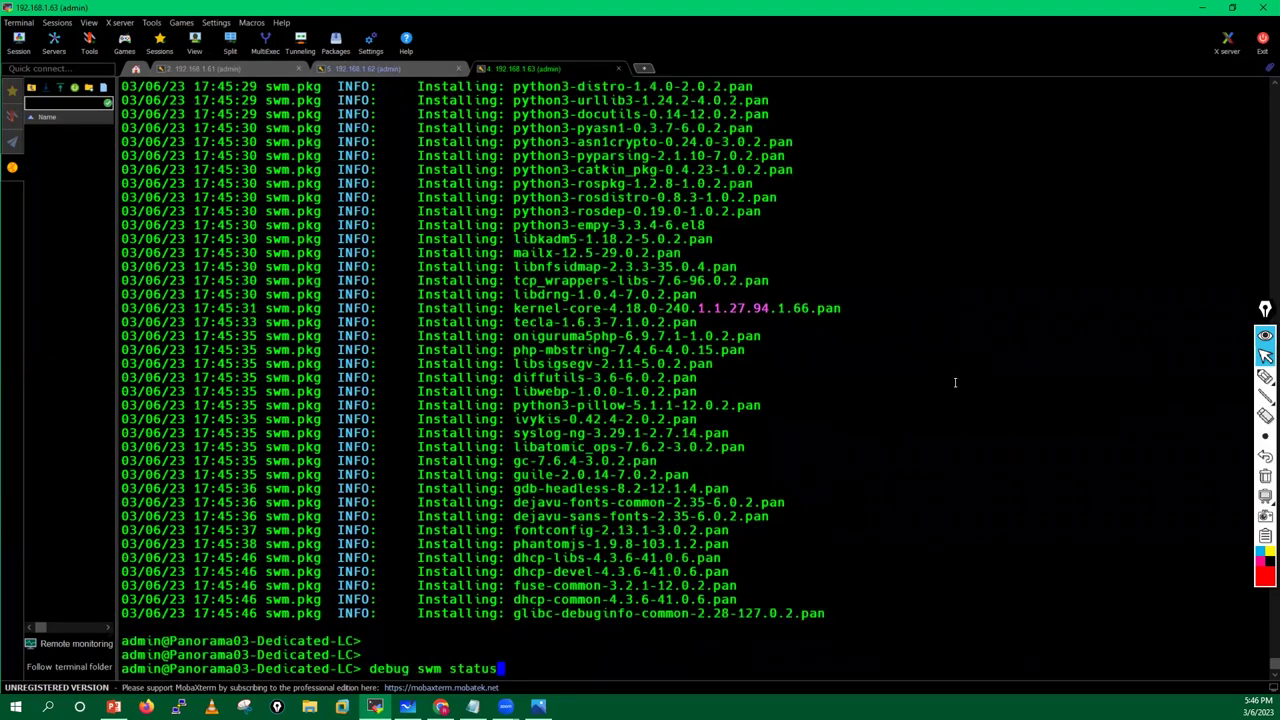
{"action": "key", "text": "Return"}
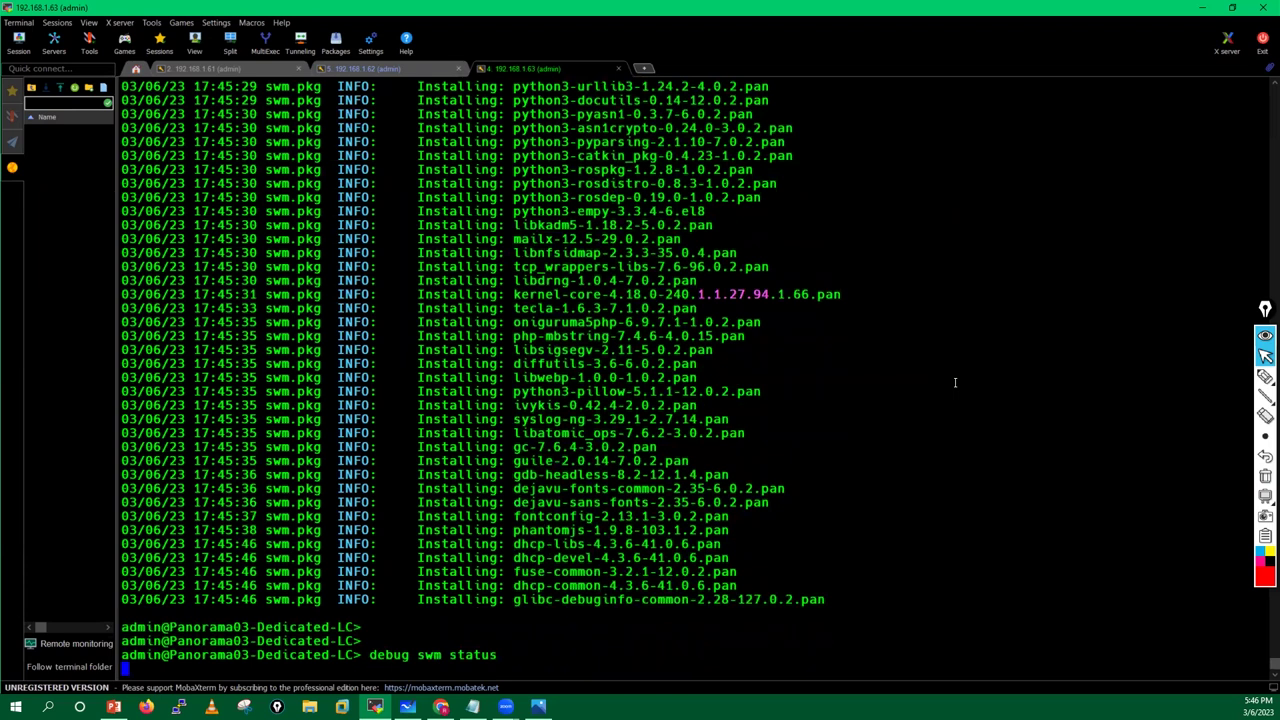
{"action": "key", "text": "Return"}
{"action": "key", "text": "Return"}
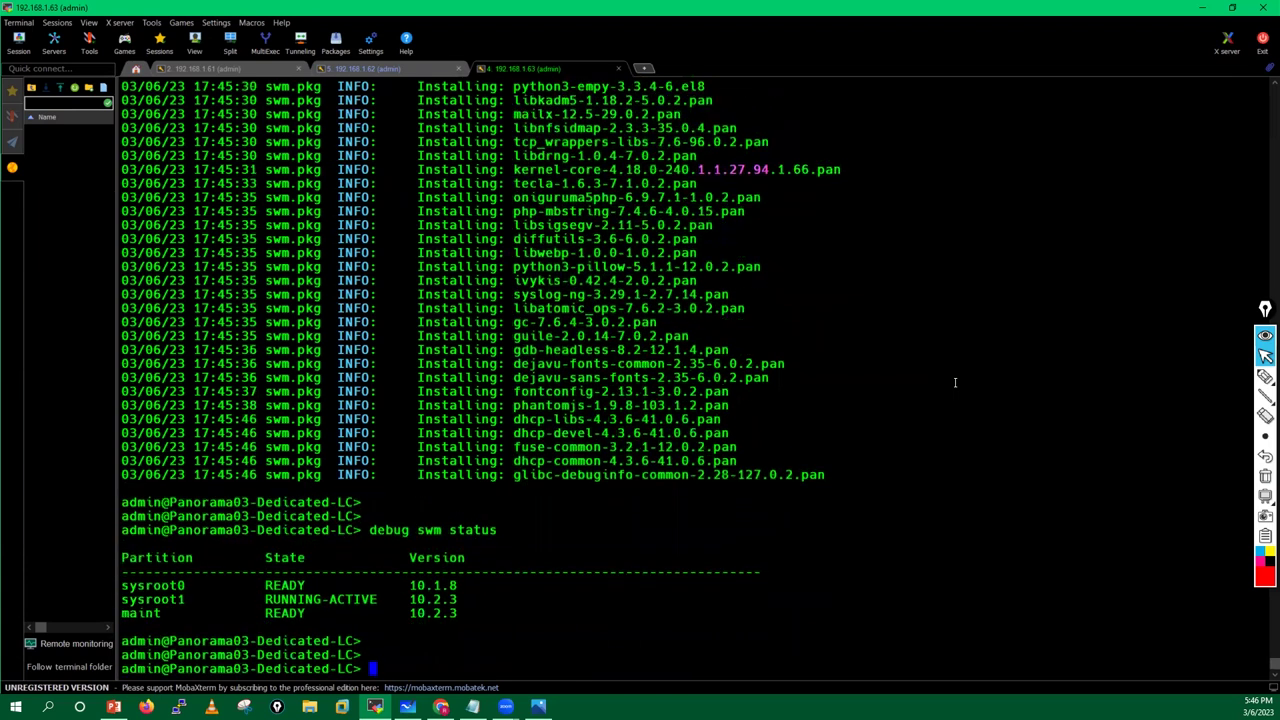
{"action": "left_click_drag", "start_coordinate": [267, 599], "coordinate": [415, 607]}
{"action": "left_click", "coordinate": [411, 613]}
{"action": "left_click", "coordinate": [441, 707]}
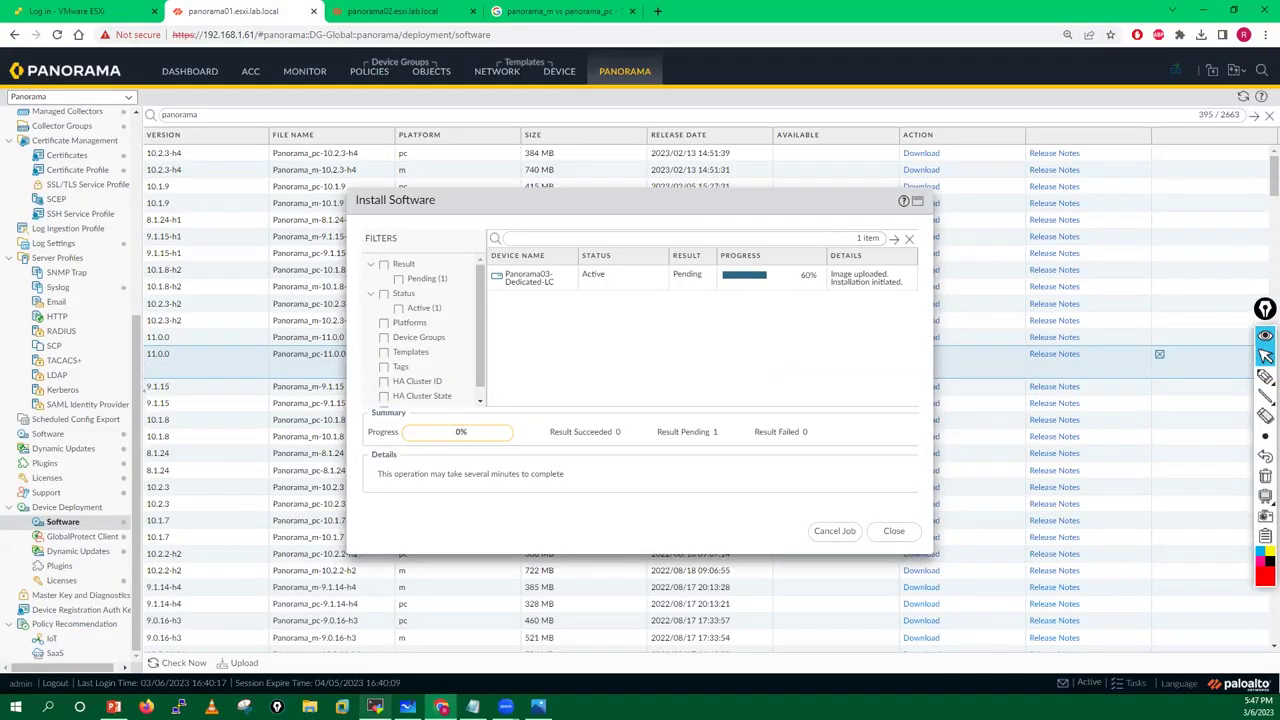
Rerun 'show jobs all' on Panorama, highlighting failed job 6187 and pending job 6186
{"action": "left_click", "coordinate": [374, 707]}
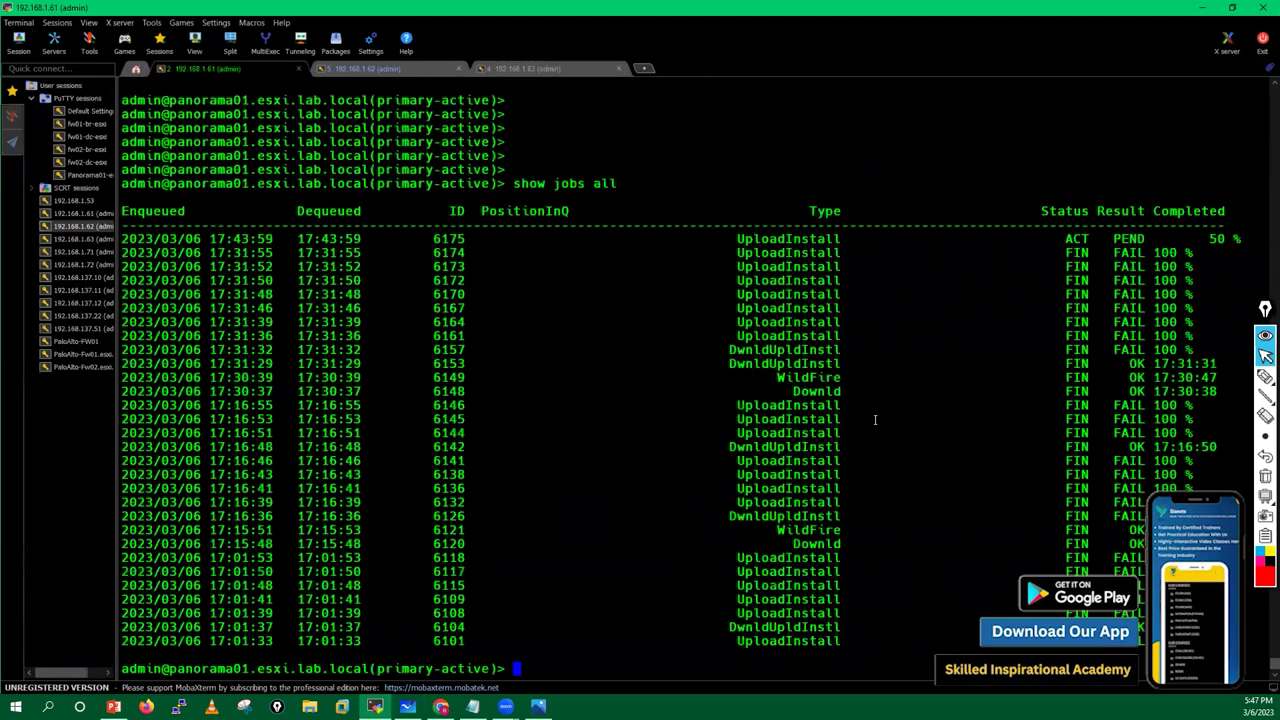
{"action": "key", "text": "Up"}
{"action": "key", "text": "Return"}
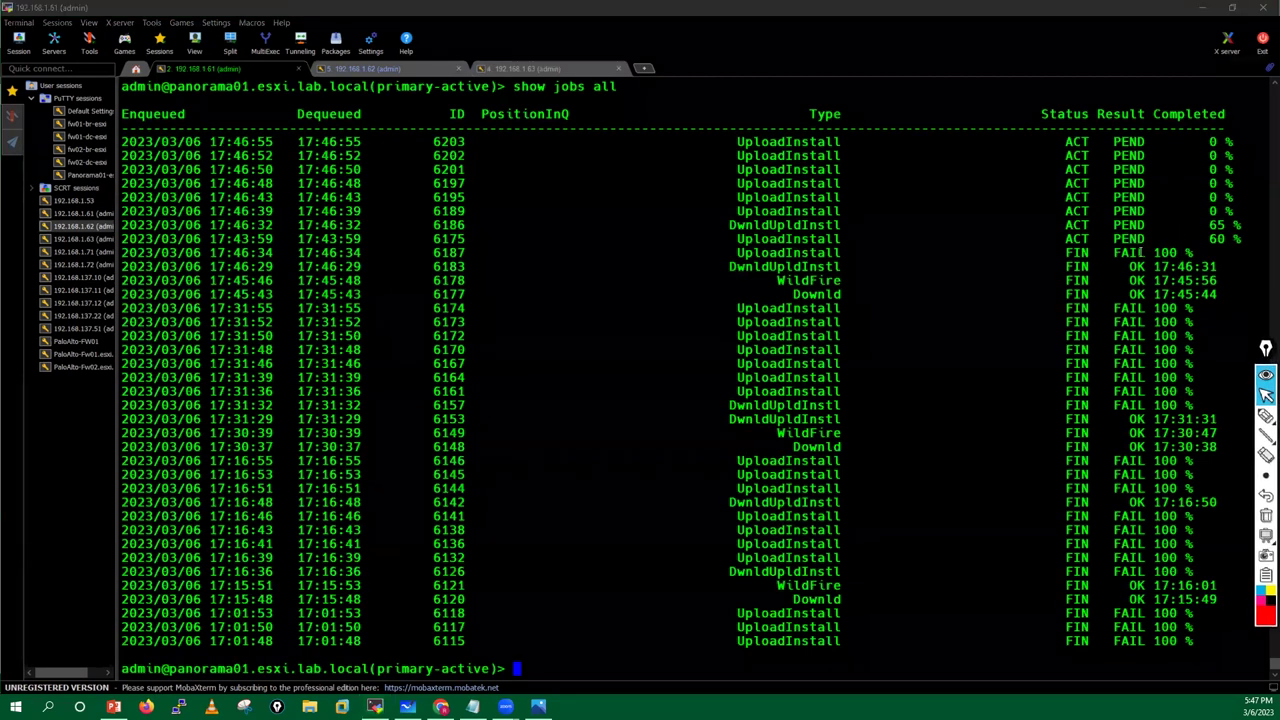
{"action": "left_click_drag", "start_coordinate": [731, 252], "coordinate": [1203, 255]}
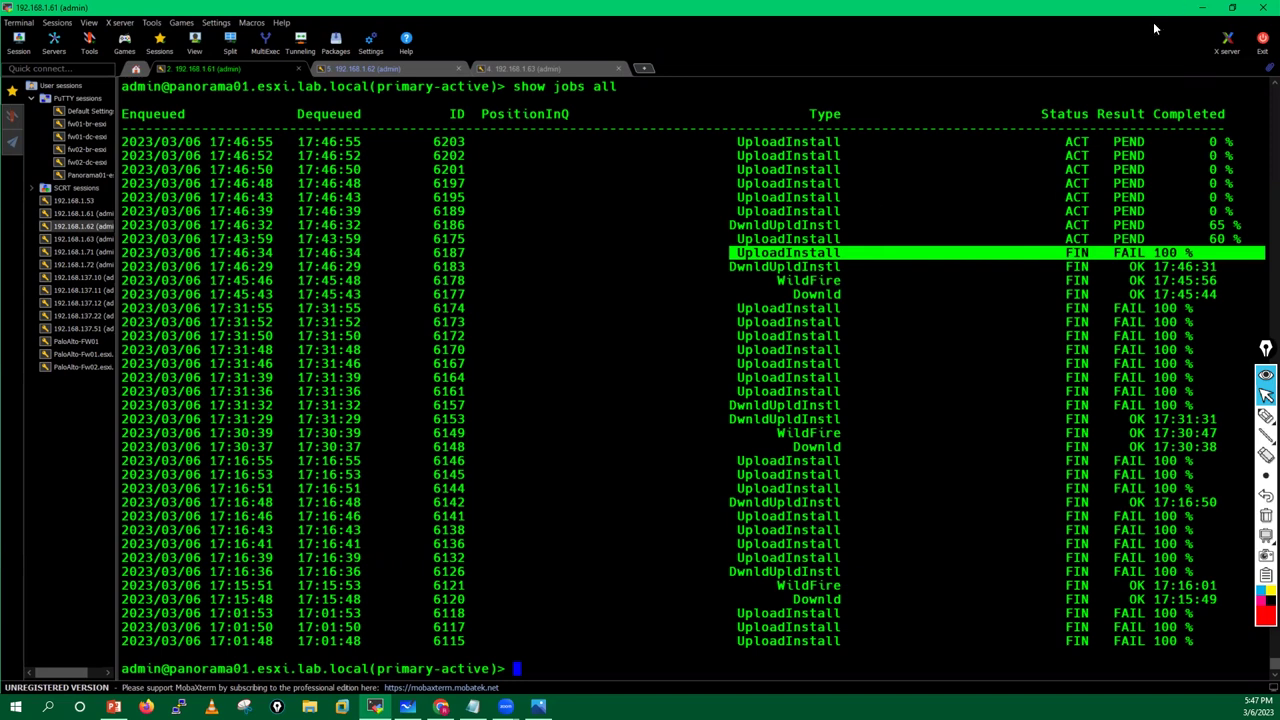
{"action": "left_click_drag", "start_coordinate": [722, 225], "coordinate": [1244, 226]}
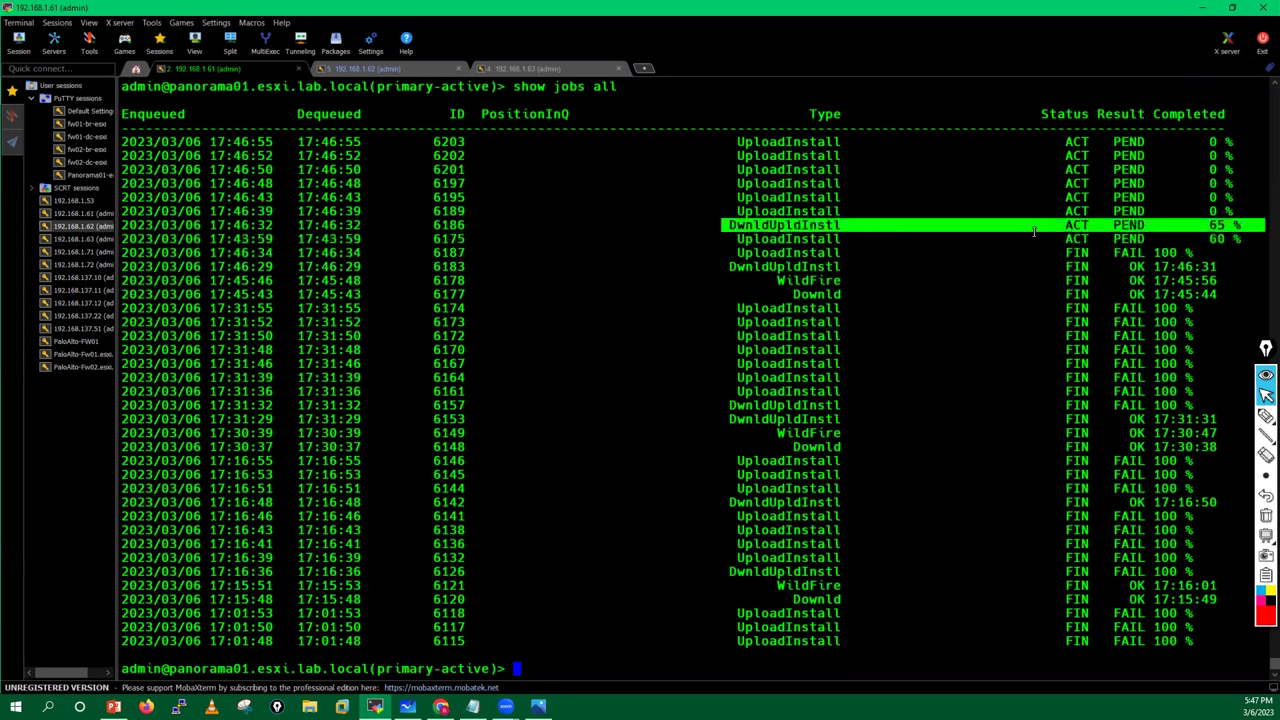
{"action": "left_click", "coordinate": [1203, 9]}
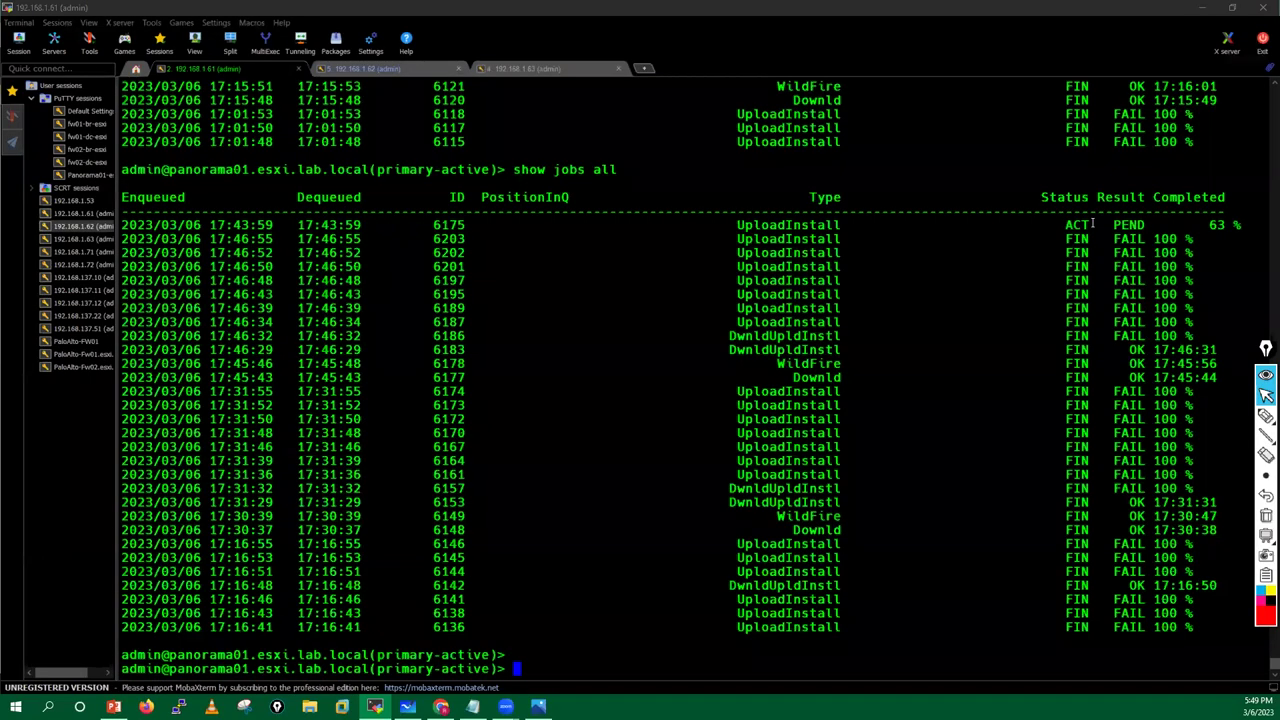
Query the details of job 6175 with 'show jobs id 6175'
{"action": "left_click_drag", "start_coordinate": [1060, 225], "coordinate": [1240, 225]}
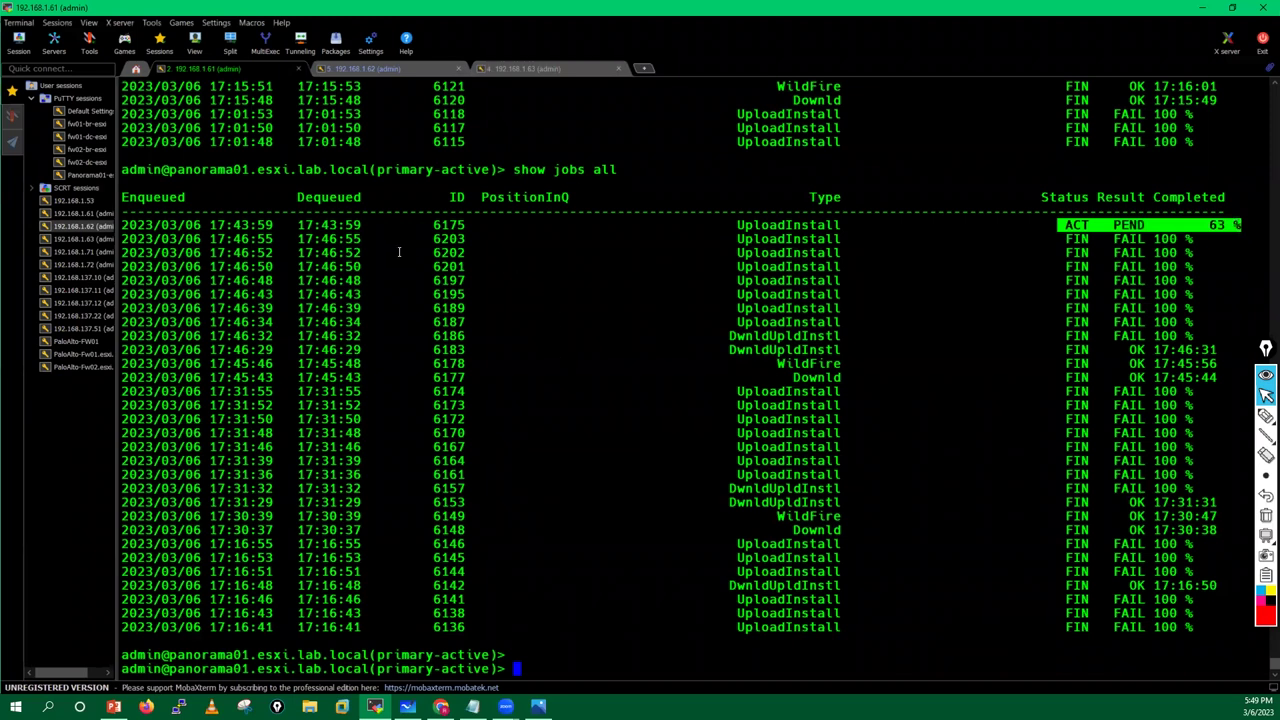
{"action": "double_click", "coordinate": [448, 225]}
{"action": "left_click", "coordinate": [543, 345]}
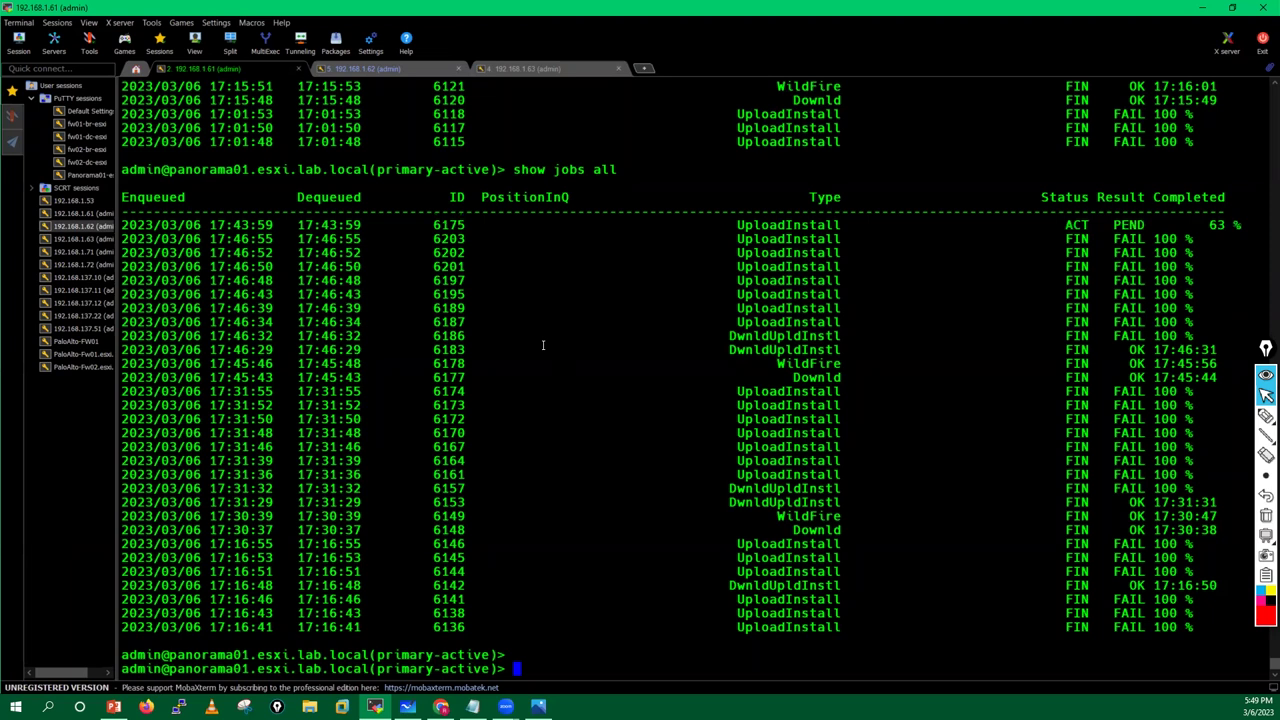
{"action": "key", "text": "Up"}
{"action": "key", "text": "BackSpace"}
{"action": "key", "text": "BackSpace"}
{"action": "key", "text": "BackSpace"}
{"action": "type", "text": "id"}
{"action": "key", "text": "question"}
{"action": "type", "text": "6175"}
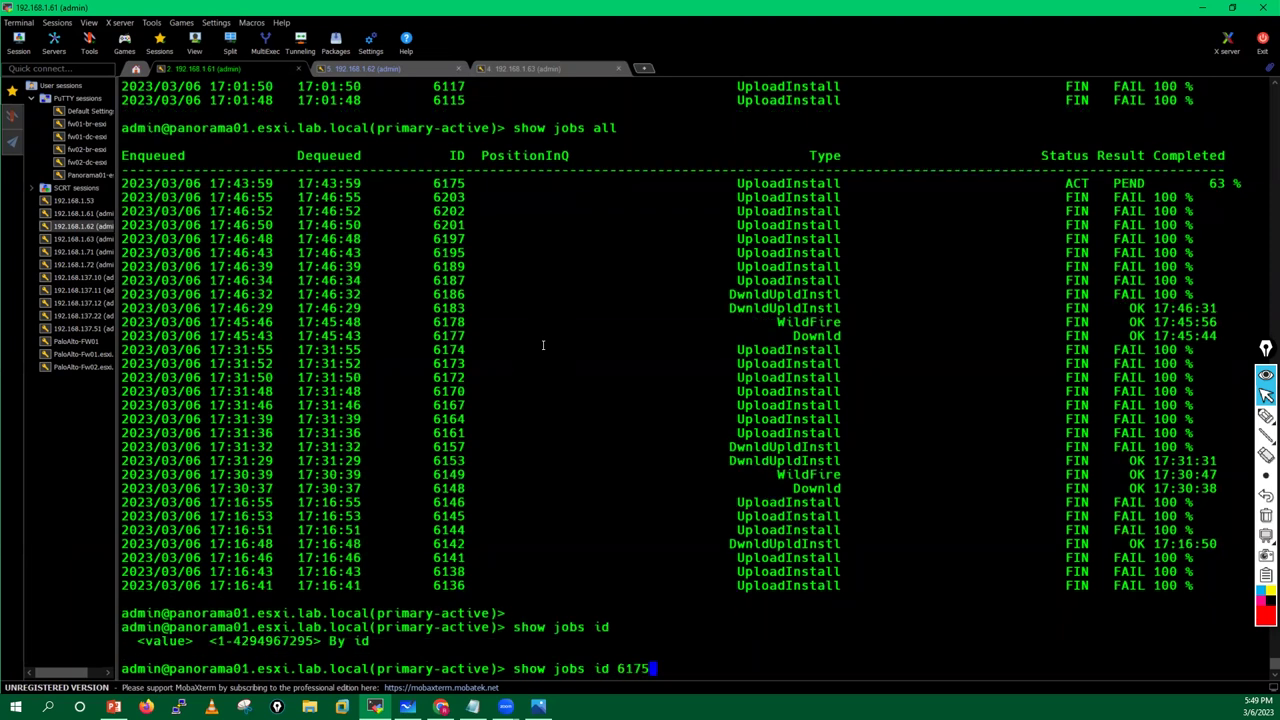
{"action": "key", "text": "Return"}
{"action": "key", "text": "Return"}
{"action": "key", "text": "Return"}
{"action": "key", "text": "Return"}
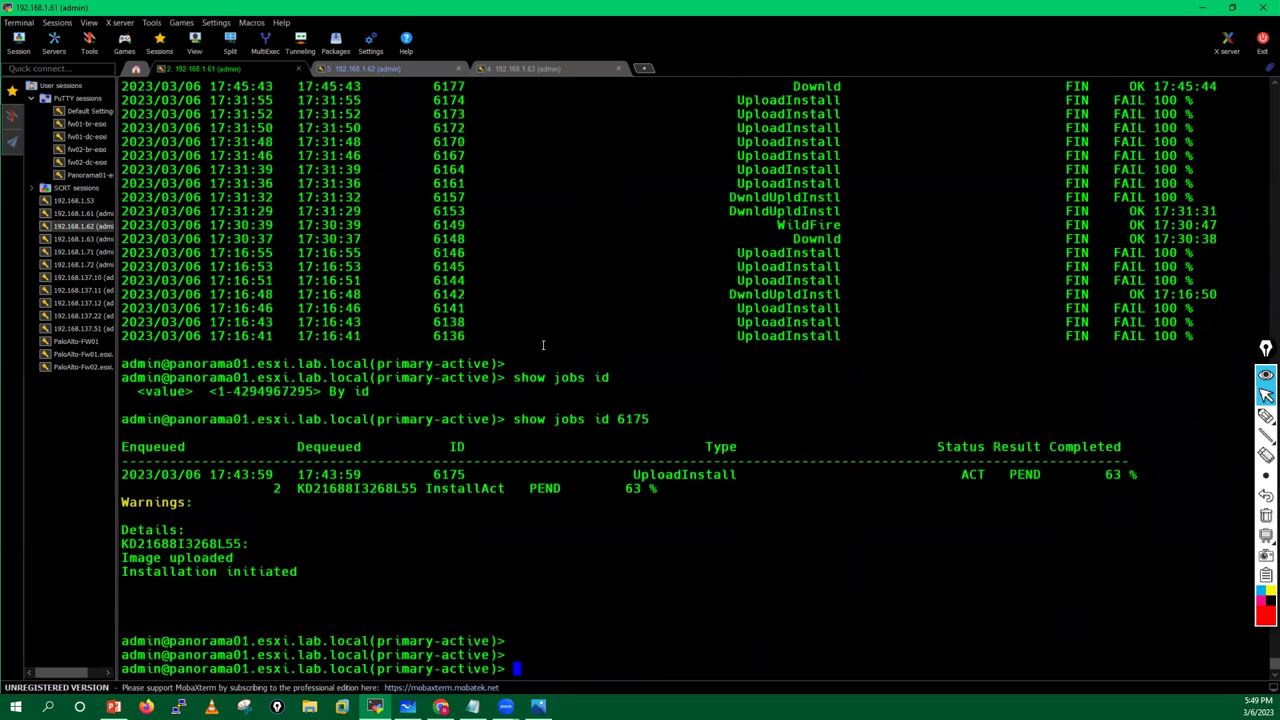
Recheck job 6175 until it reports FIN OK at 100% with the collector rebooted
{"action": "key", "text": "Up"}
{"action": "key", "text": "Return"}
{"action": "key", "text": "Return"}
{"action": "key", "text": "Return"}
{"action": "key", "text": "Return"}
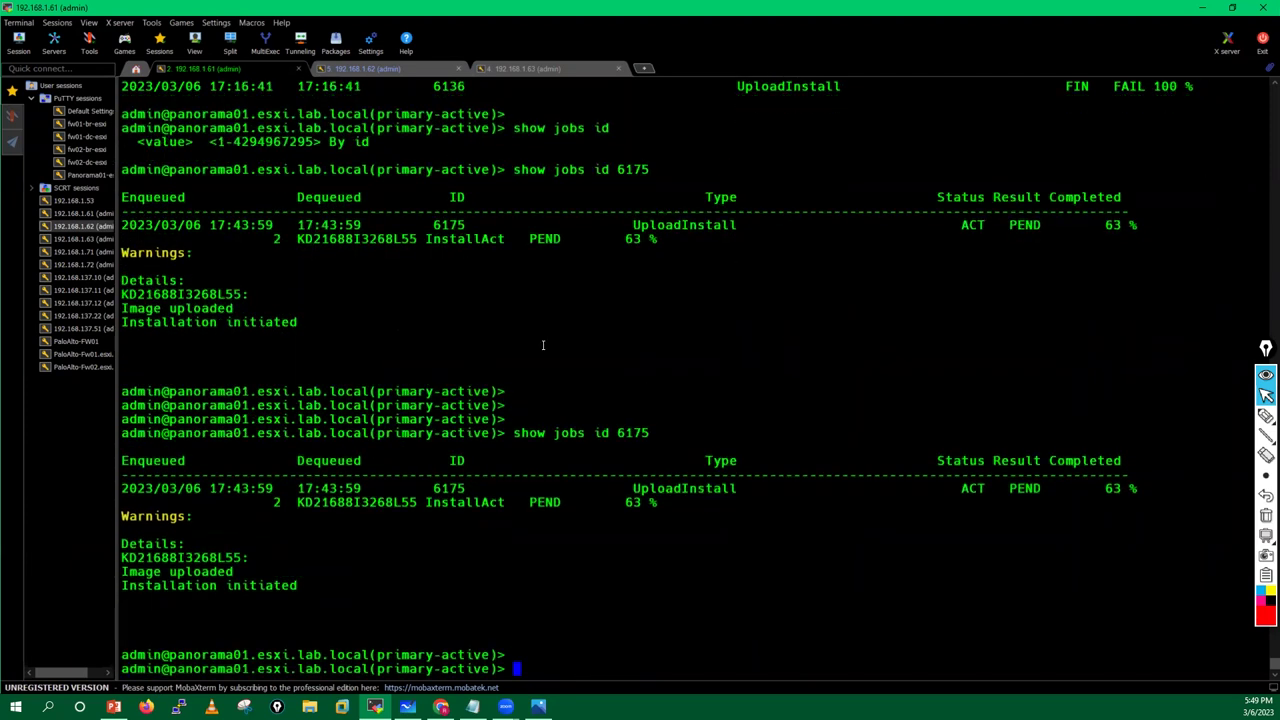
{"action": "key", "text": "Up"}
{"action": "key", "text": "Return"}
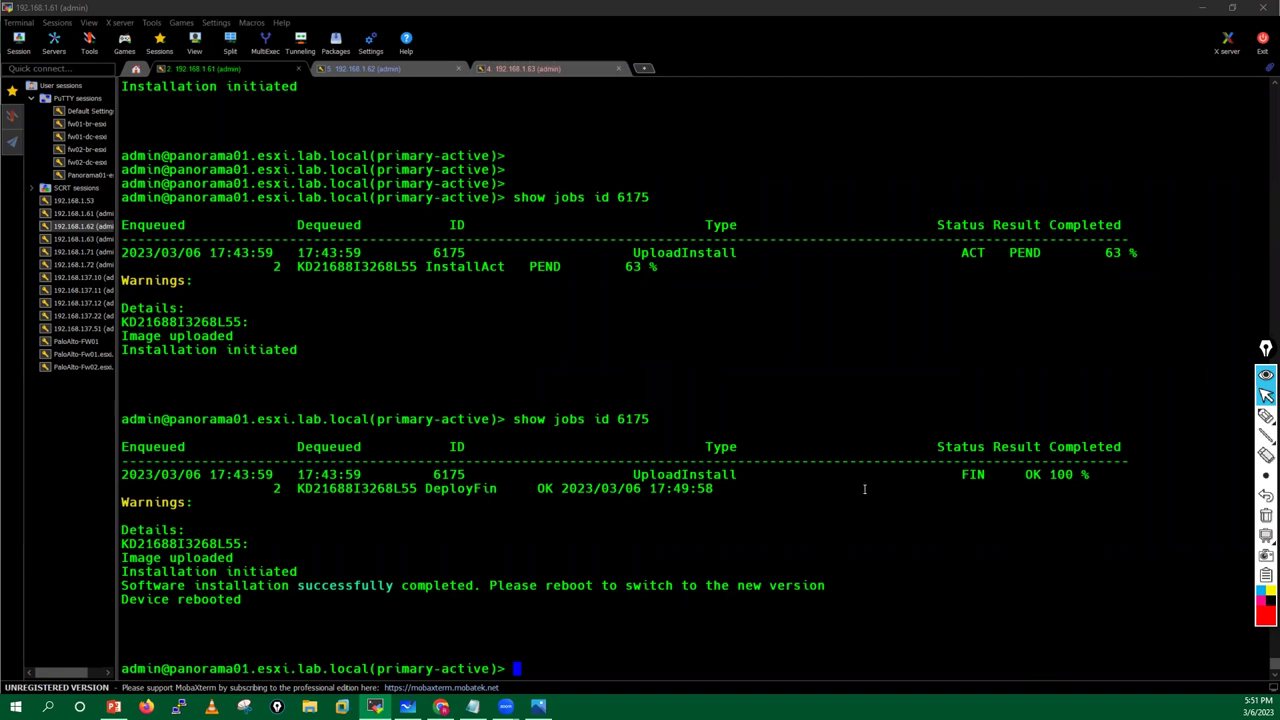
{"action": "left_click_drag", "start_coordinate": [1050, 474], "coordinate": [1105, 474]}
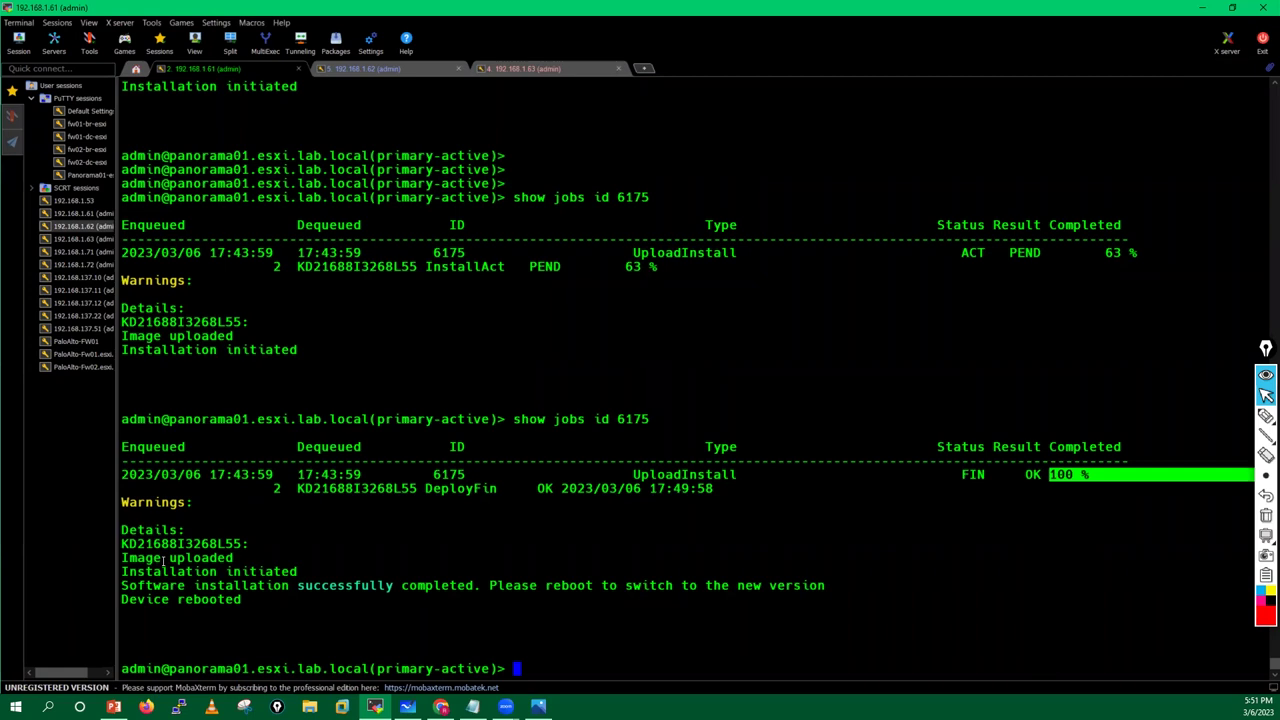
{"action": "left_click_drag", "start_coordinate": [122, 585], "coordinate": [1250, 588]}
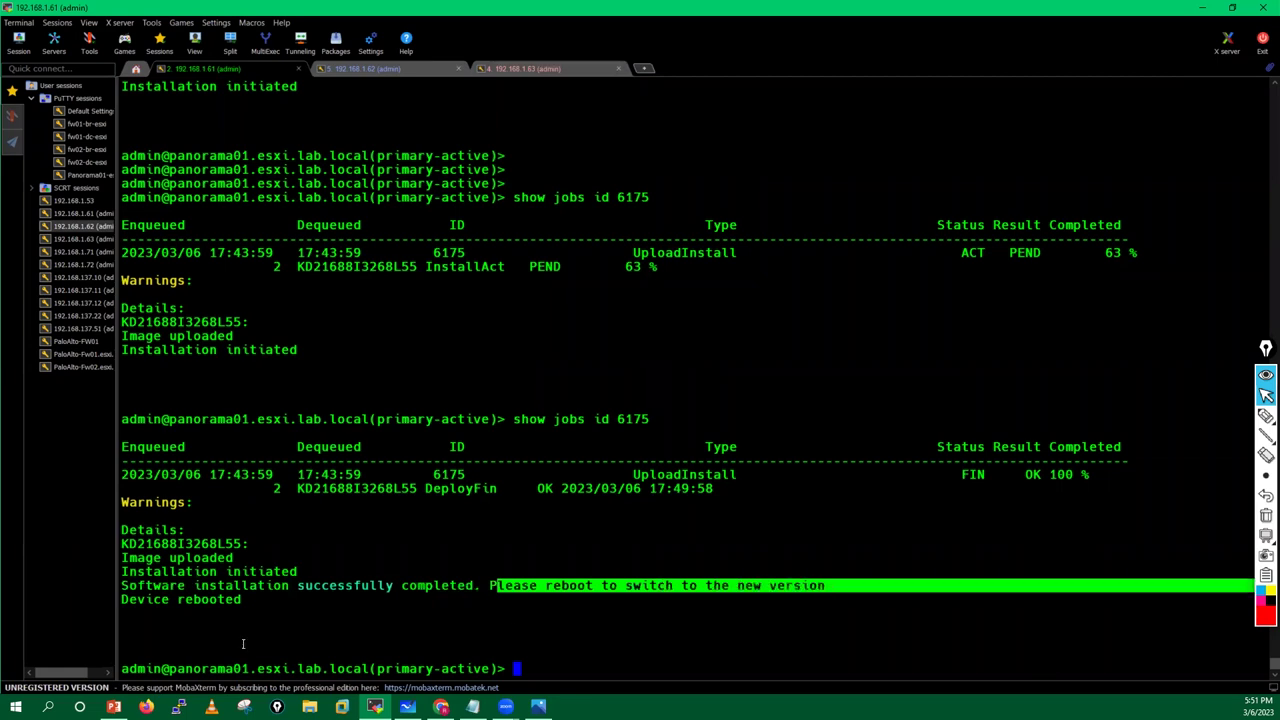
{"action": "left_click", "coordinate": [173, 626]}
{"action": "left_click_drag", "start_coordinate": [121, 600], "coordinate": [253, 601]}
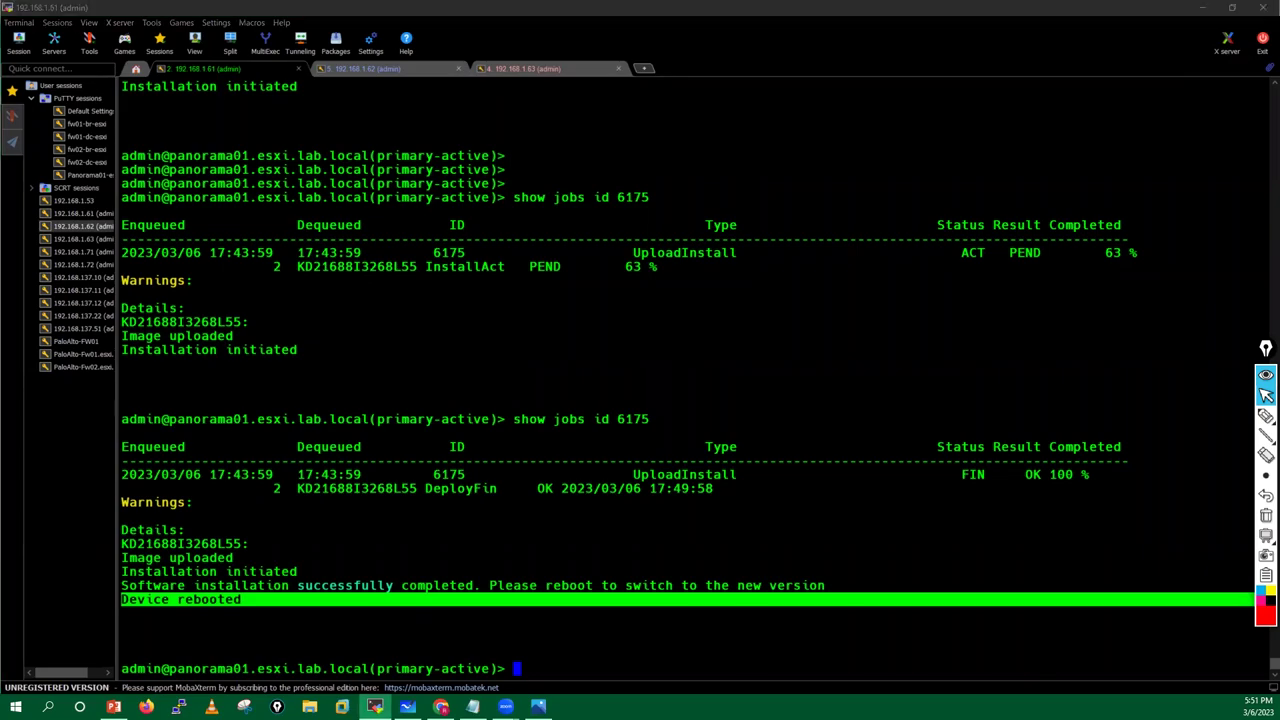
{"action": "key", "text": "alt+Tab"}
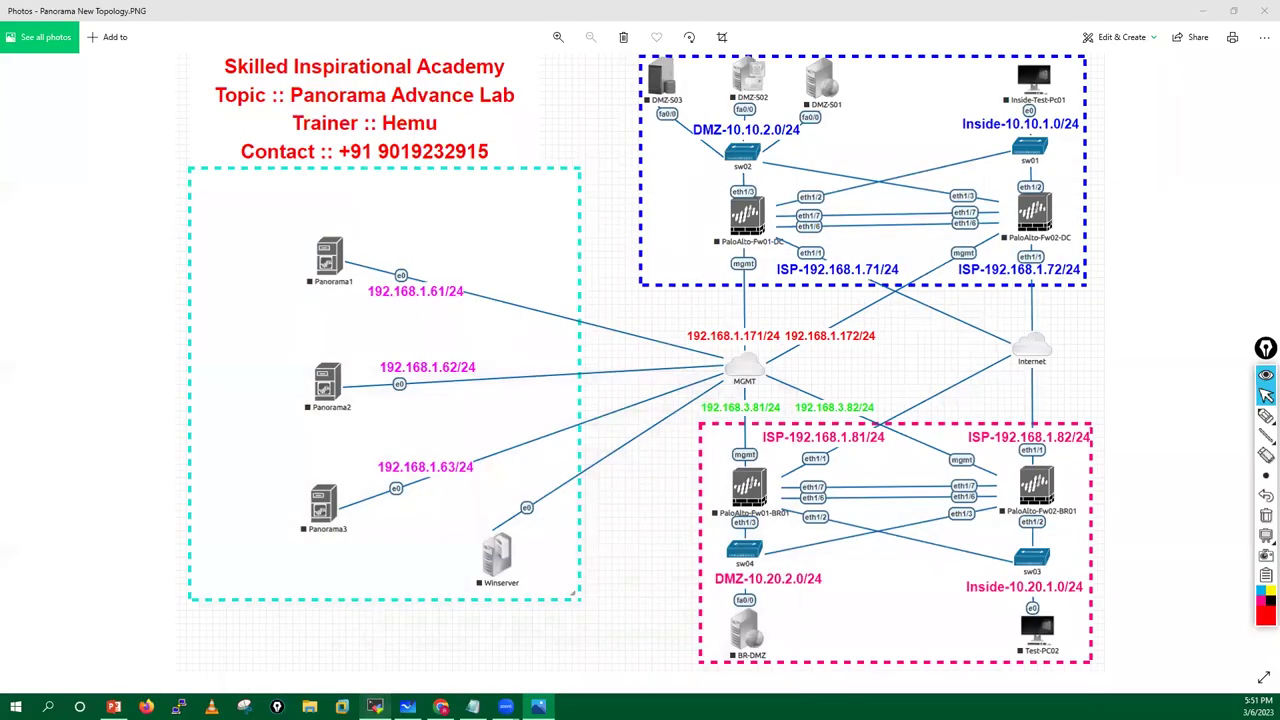
Close the finished install summary and check the 192.168.1.63 collector session
{"action": "key", "text": "alt+Tab"}
{"action": "key", "text": "alt+Tab"}
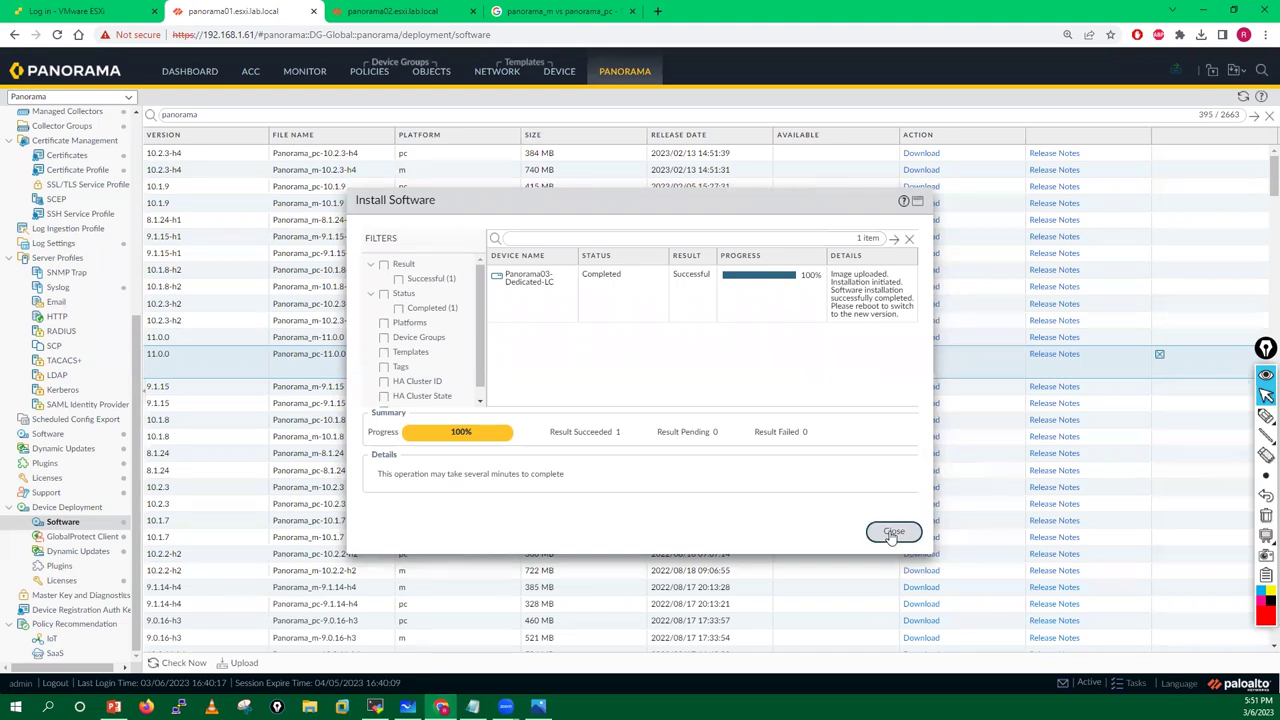
{"action": "left_click", "coordinate": [892, 532]}
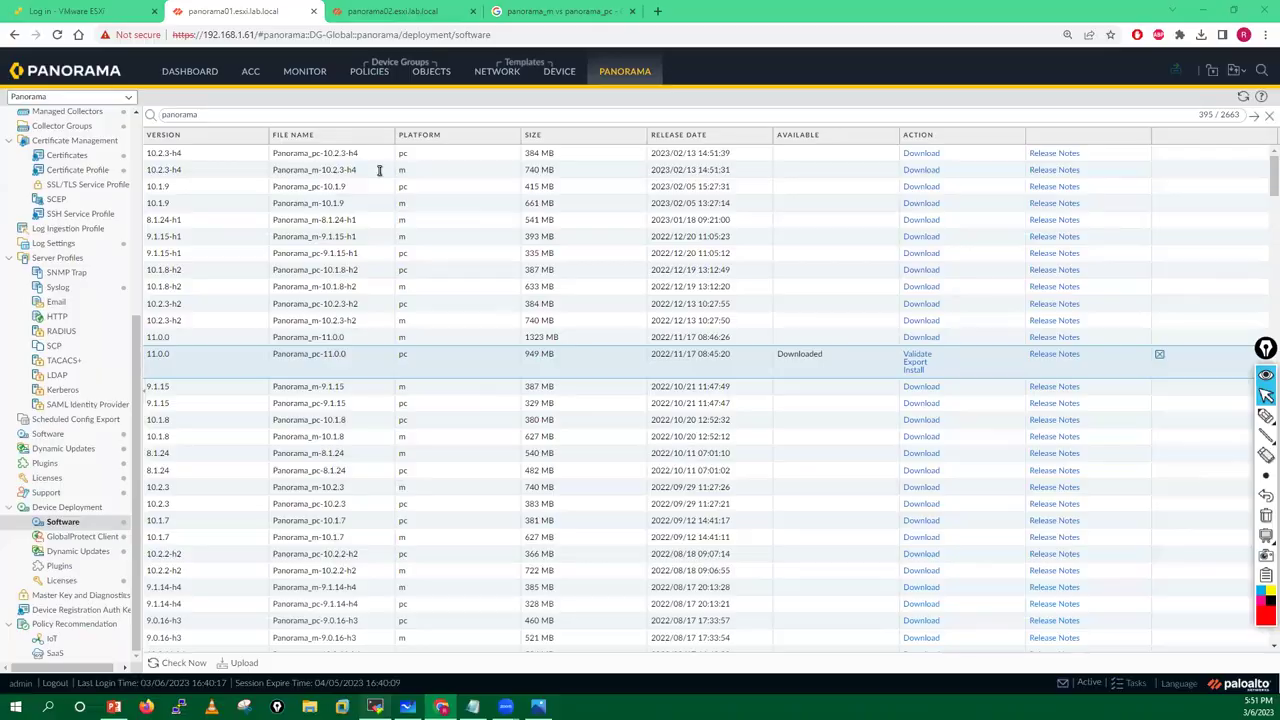
{"action": "key", "text": "alt+Tab"}
{"action": "key", "text": "ctrl+Tab"}
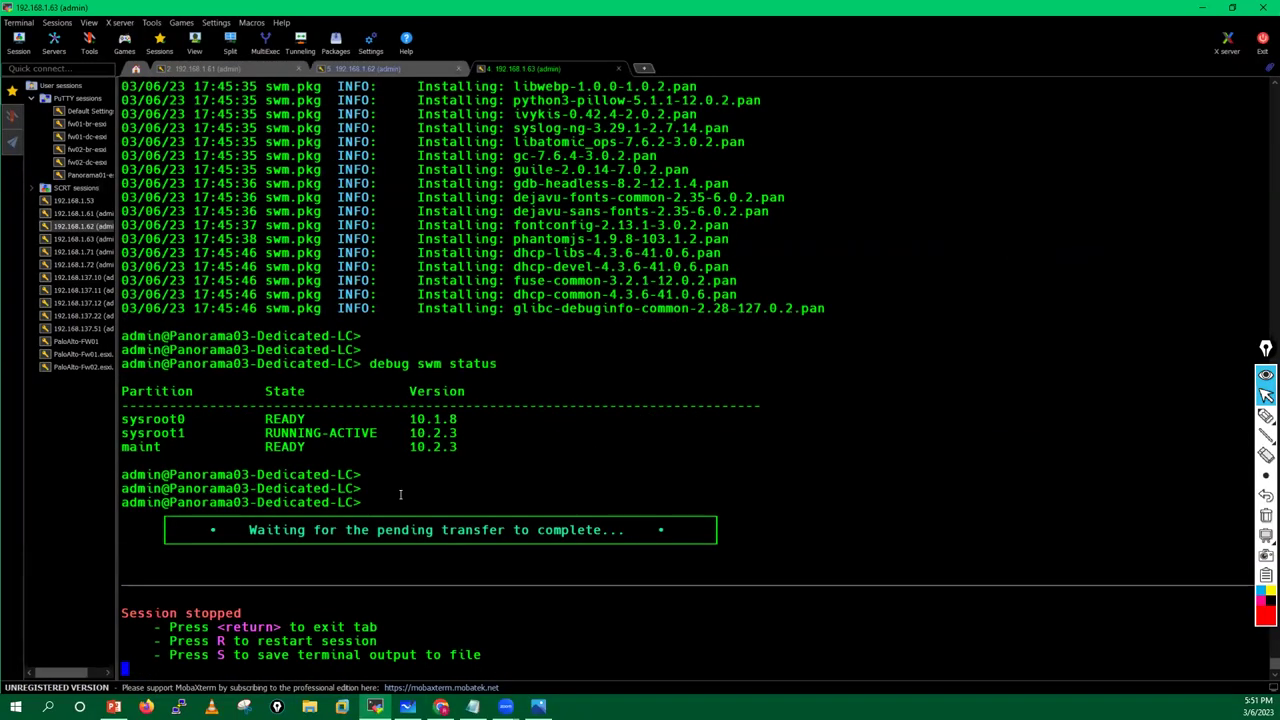
{"action": "left_click", "coordinate": [441, 707]}
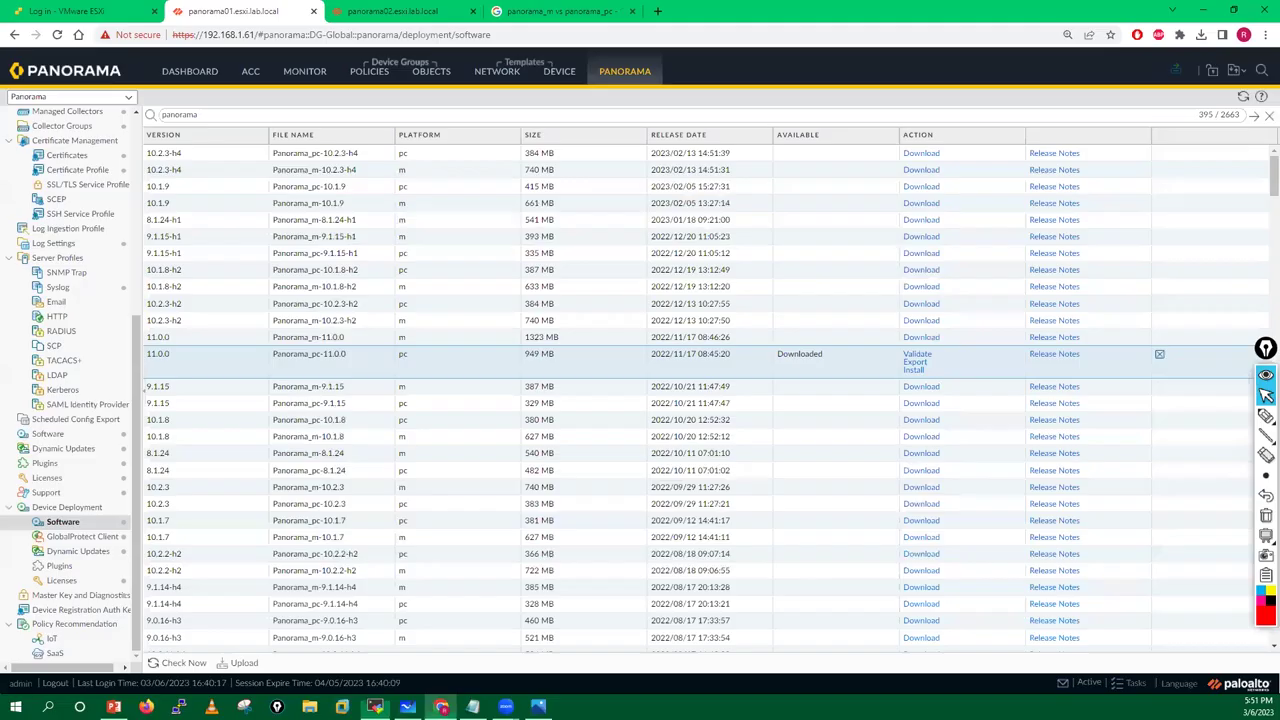
Log in to the ESXi host client as root with the account password
{"action": "key", "text": "ctrl+shift+Tab"}
{"action": "type", "text": "root"}
{"action": "key", "text": "Tab"}
{"action": "type", "text": "************"}
{"action": "key", "text": "Return"}
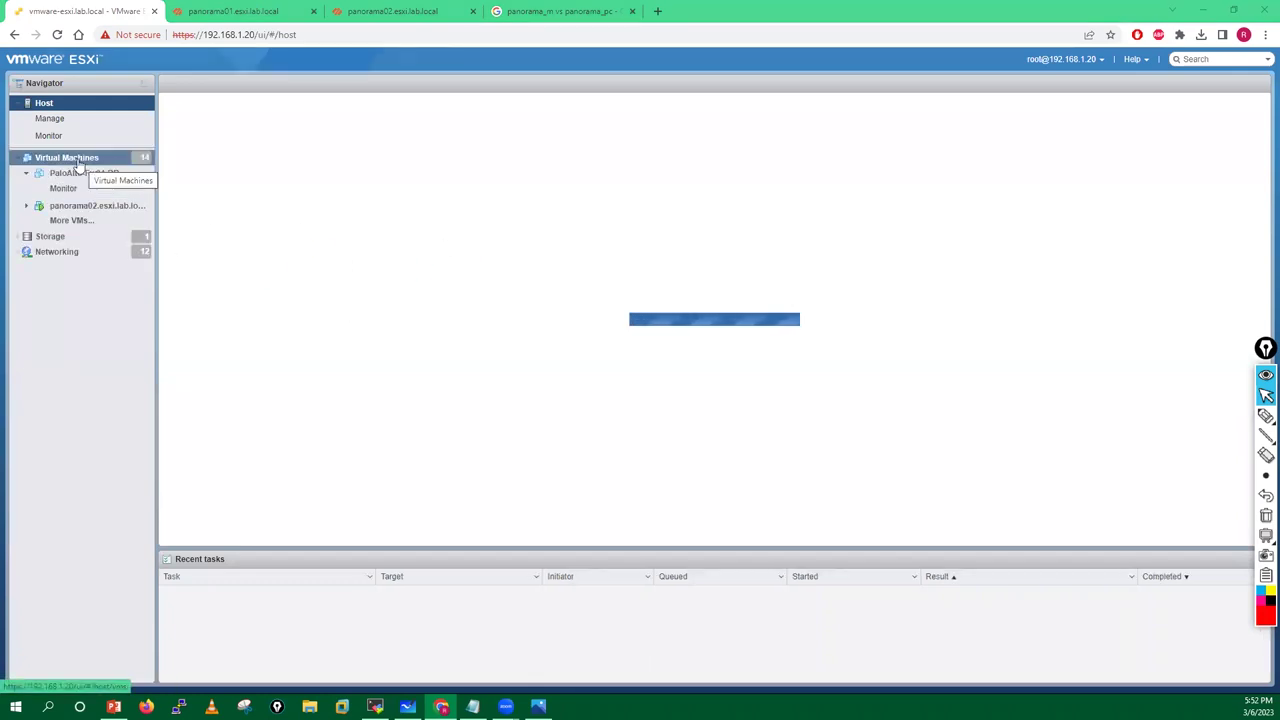
Open the panorama03 virtual machine's console from the Virtual Machines list
{"action": "left_click", "coordinate": [70, 159]}
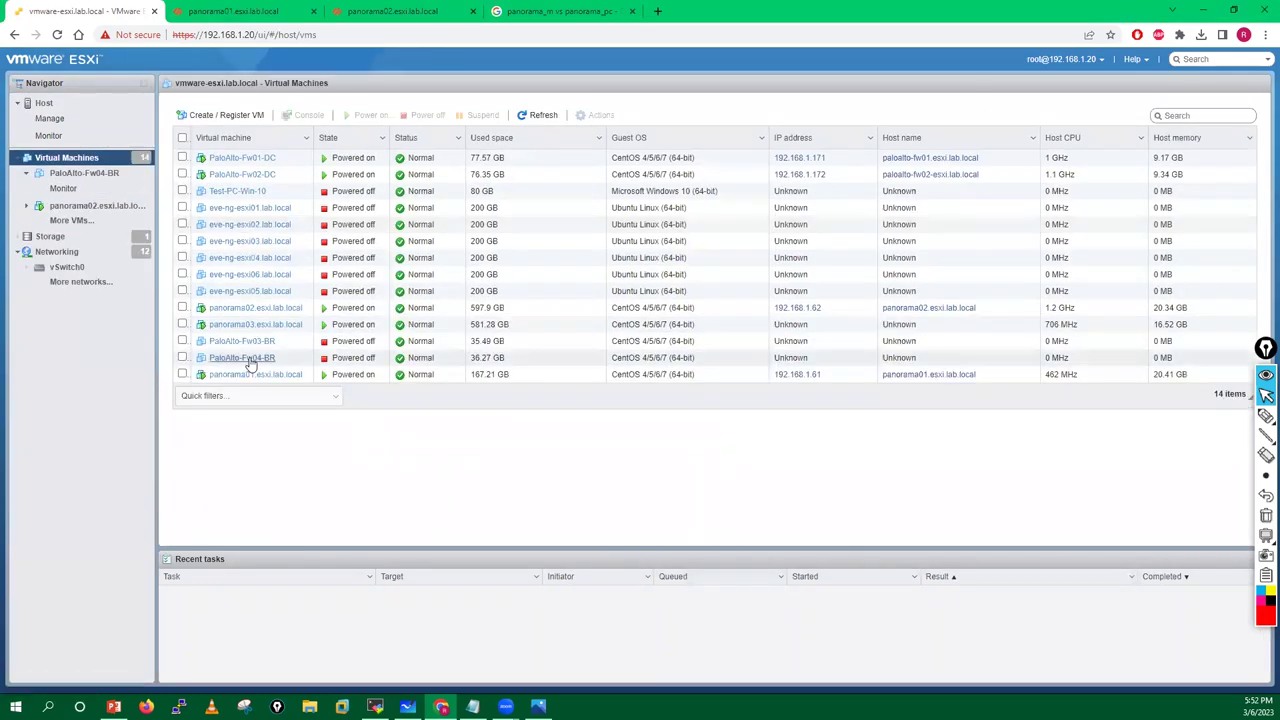
{"action": "left_click", "coordinate": [183, 324]}
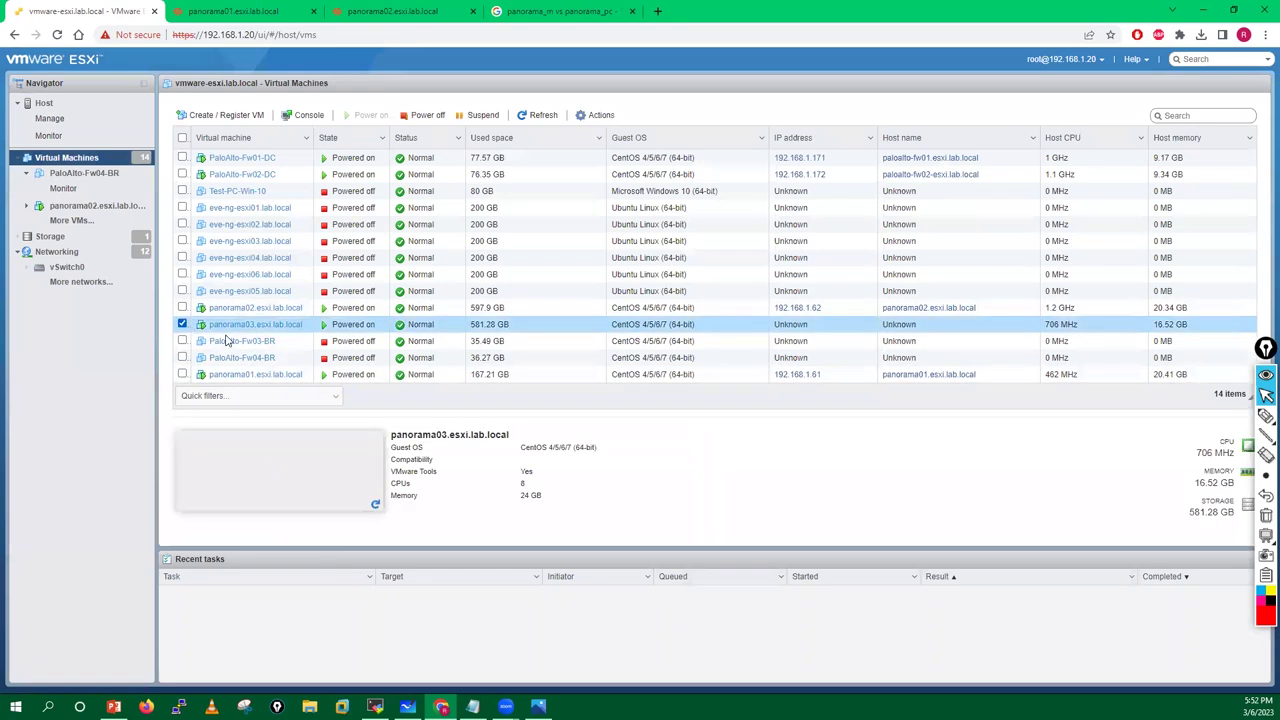
{"action": "left_click", "coordinate": [283, 480]}
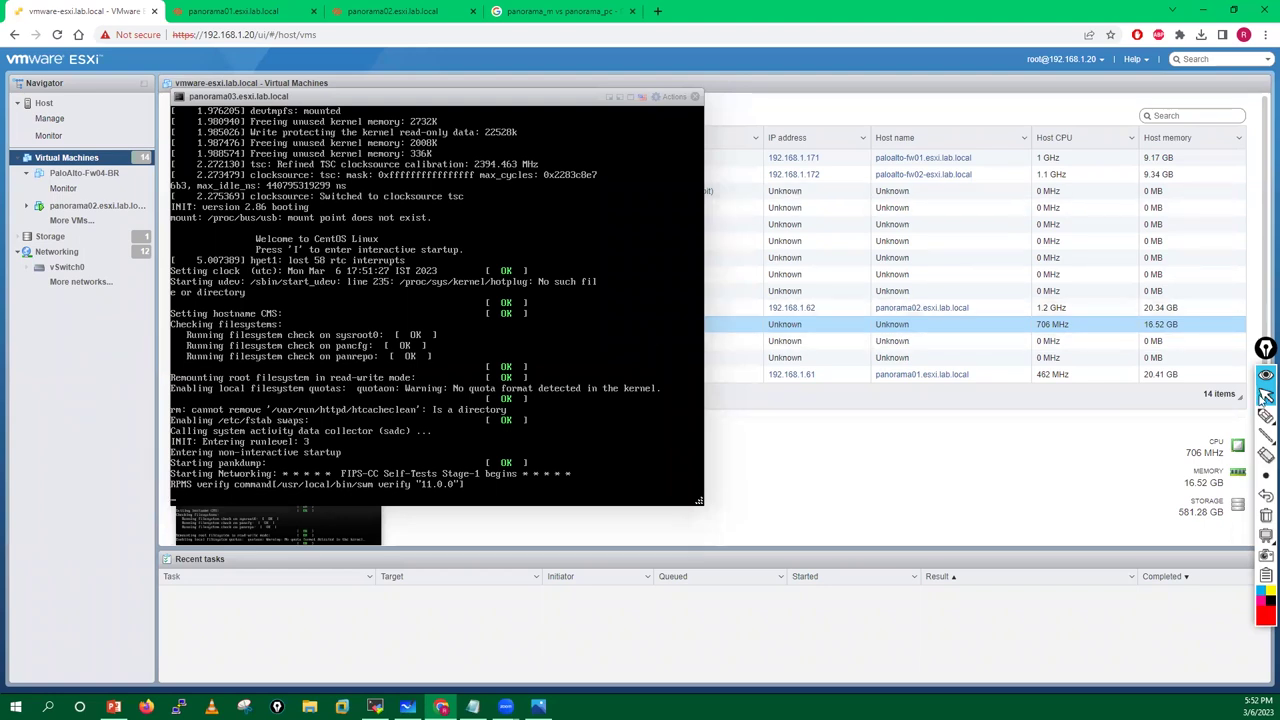
Circle the 11.0.0 verification line on the console with the pen, then clear the markings
{"action": "mouse_move", "coordinate": [1266, 416]}
{"action": "left_click", "coordinate": [1202, 418]}
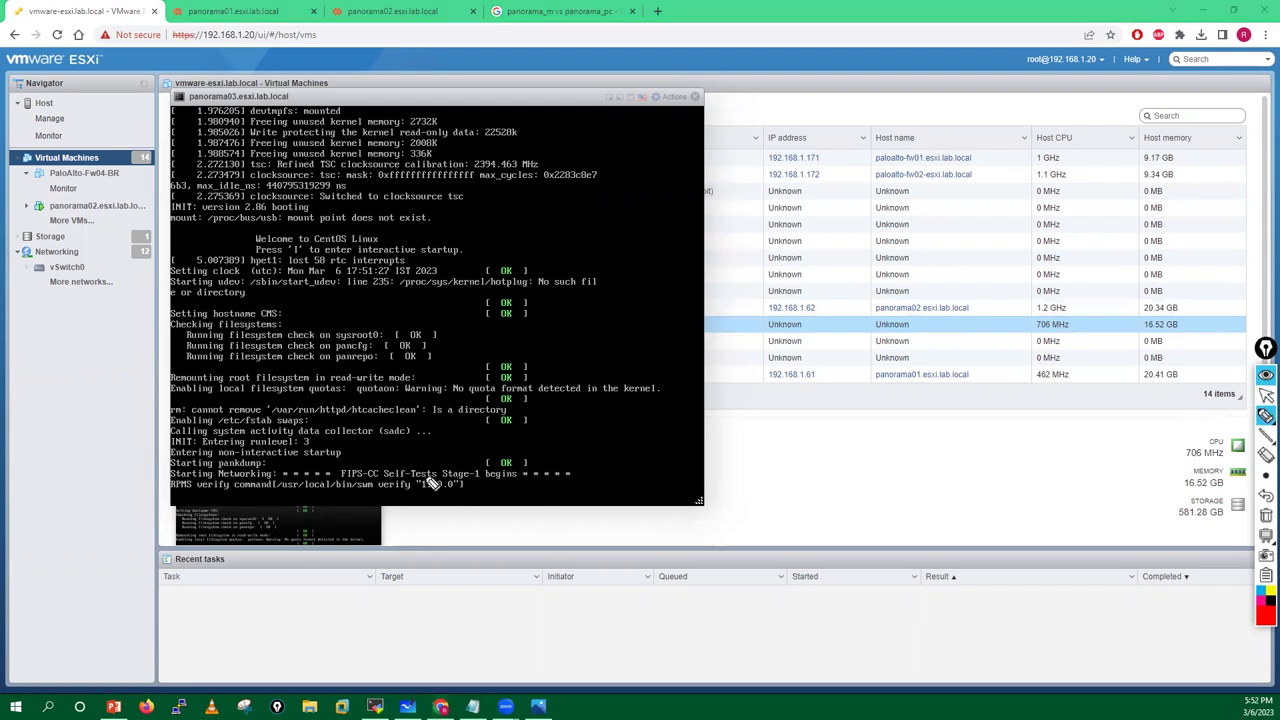
{"action": "mouse_move", "coordinate": [446, 461]}
{"action": "left_mouse_down"}
{"action": "mouse_move", "coordinate": [367, 487]}
{"action": "mouse_move", "coordinate": [372, 502]}
{"action": "mouse_move", "coordinate": [468, 498]}
{"action": "mouse_move", "coordinate": [426, 466]}
{"action": "mouse_move", "coordinate": [432, 440]}
{"action": "mouse_move", "coordinate": [431, 456]}
{"action": "left_mouse_up"}
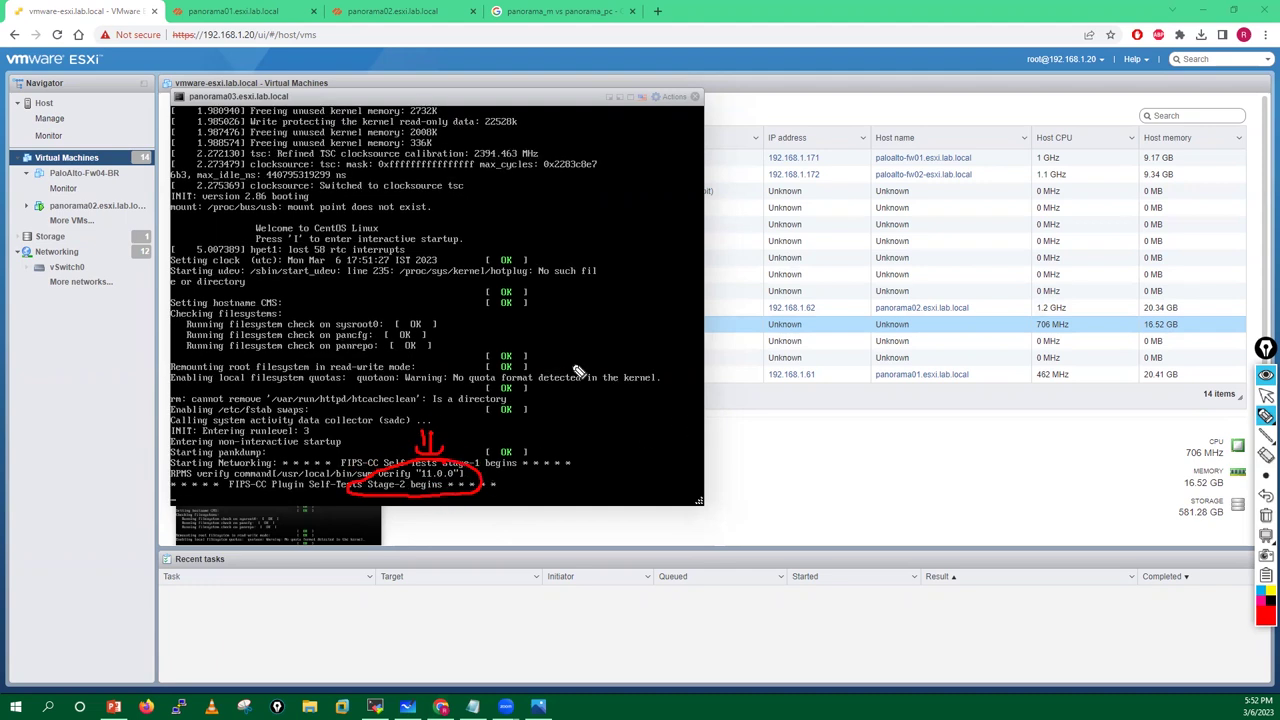
{"action": "mouse_move", "coordinate": [250, 220]}
{"action": "left_mouse_down"}
{"action": "mouse_move", "coordinate": [408, 178]}
{"action": "mouse_move", "coordinate": [178, 222]}
{"action": "left_mouse_up"}
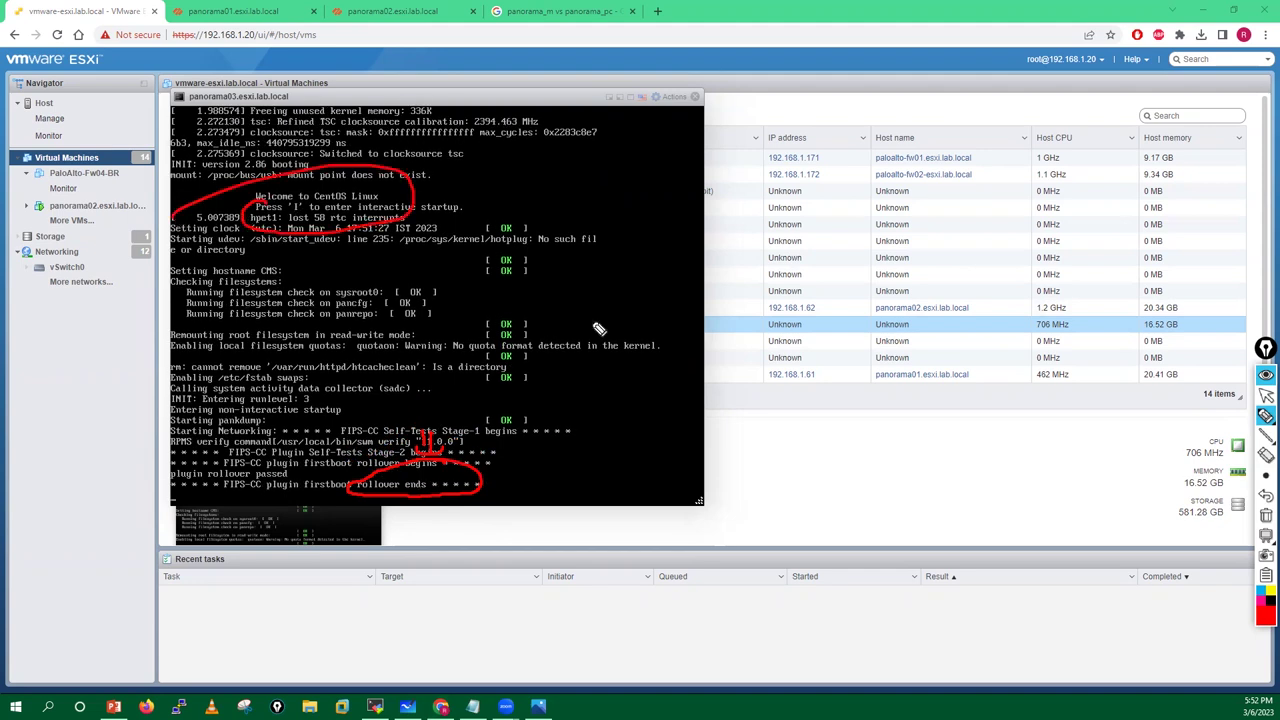
{"action": "left_click", "coordinate": [1265, 515]}
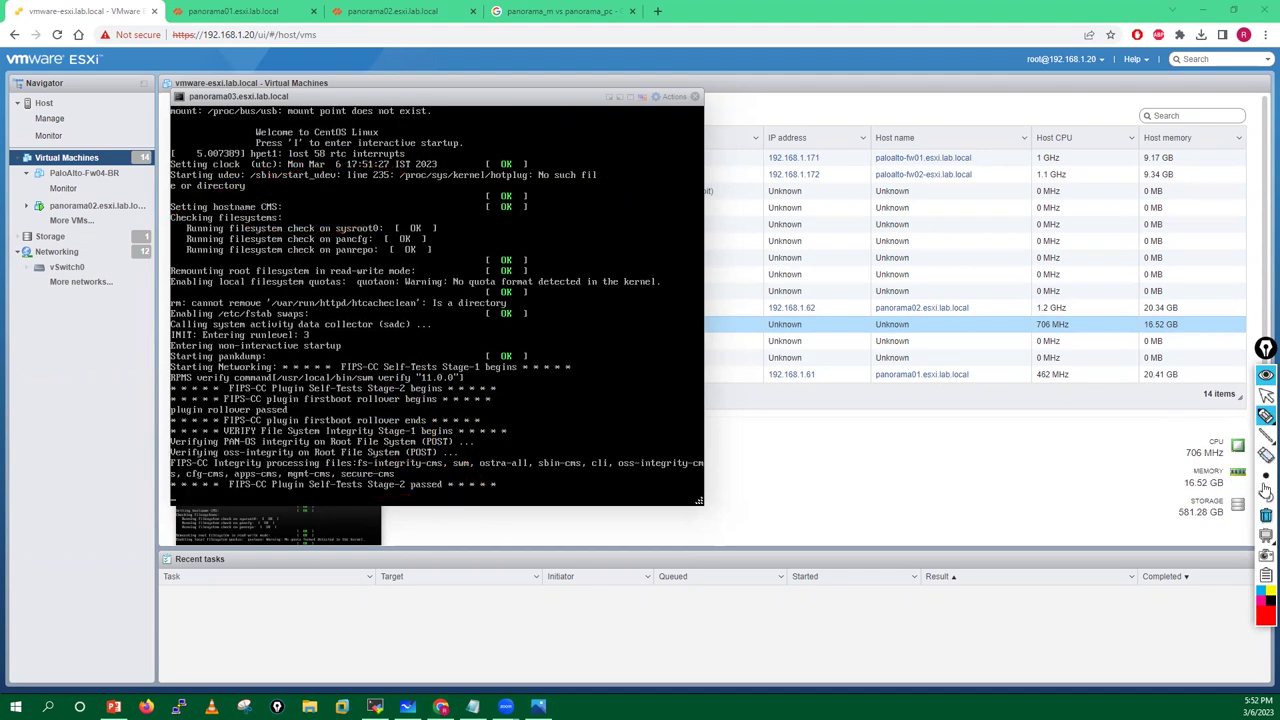
{"action": "left_click", "coordinate": [1265, 397]}
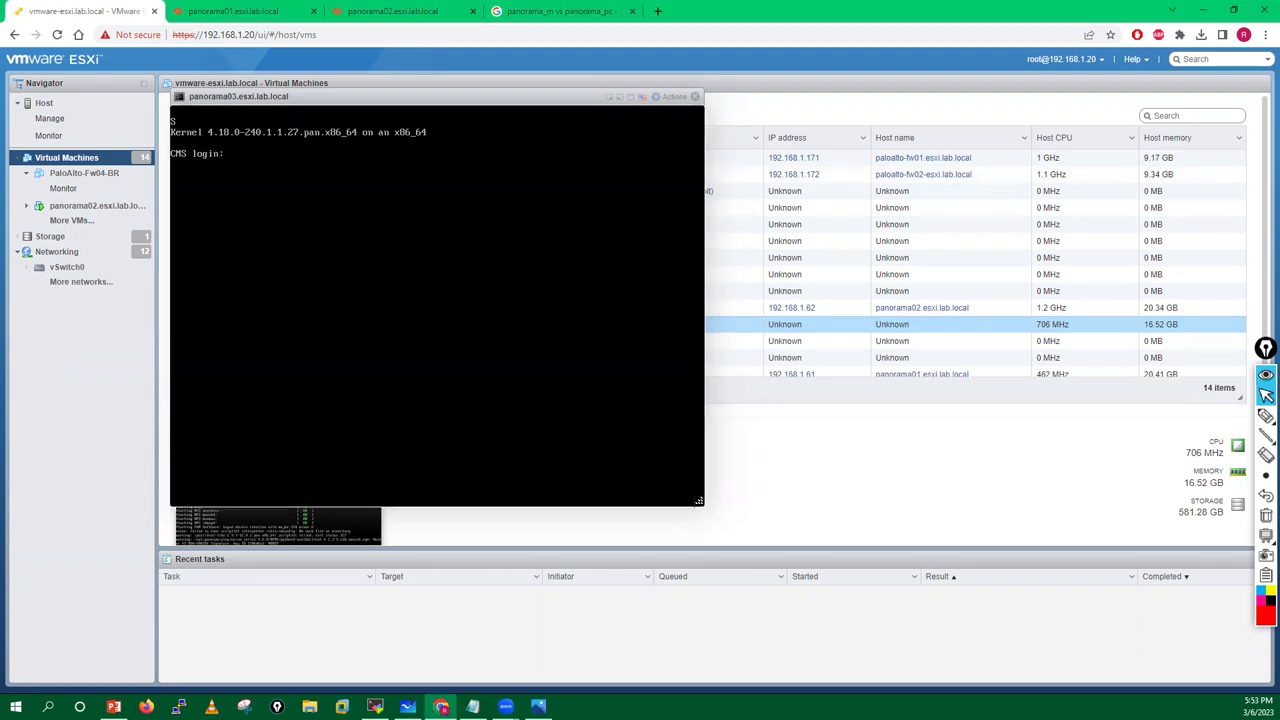
Log into the panorama03 VM console as admin, retrying after the failed attempt, then close the console
{"action": "key", "text": "Return"}
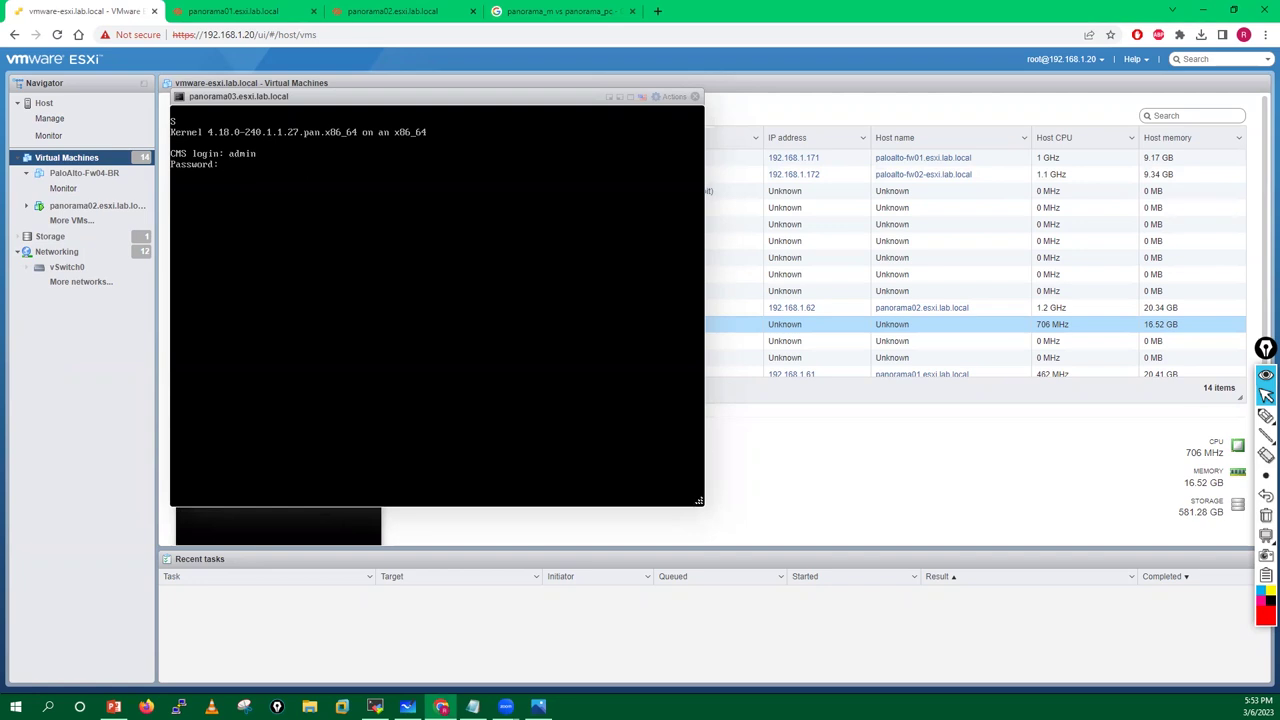
{"action": "key", "text": "Return"}
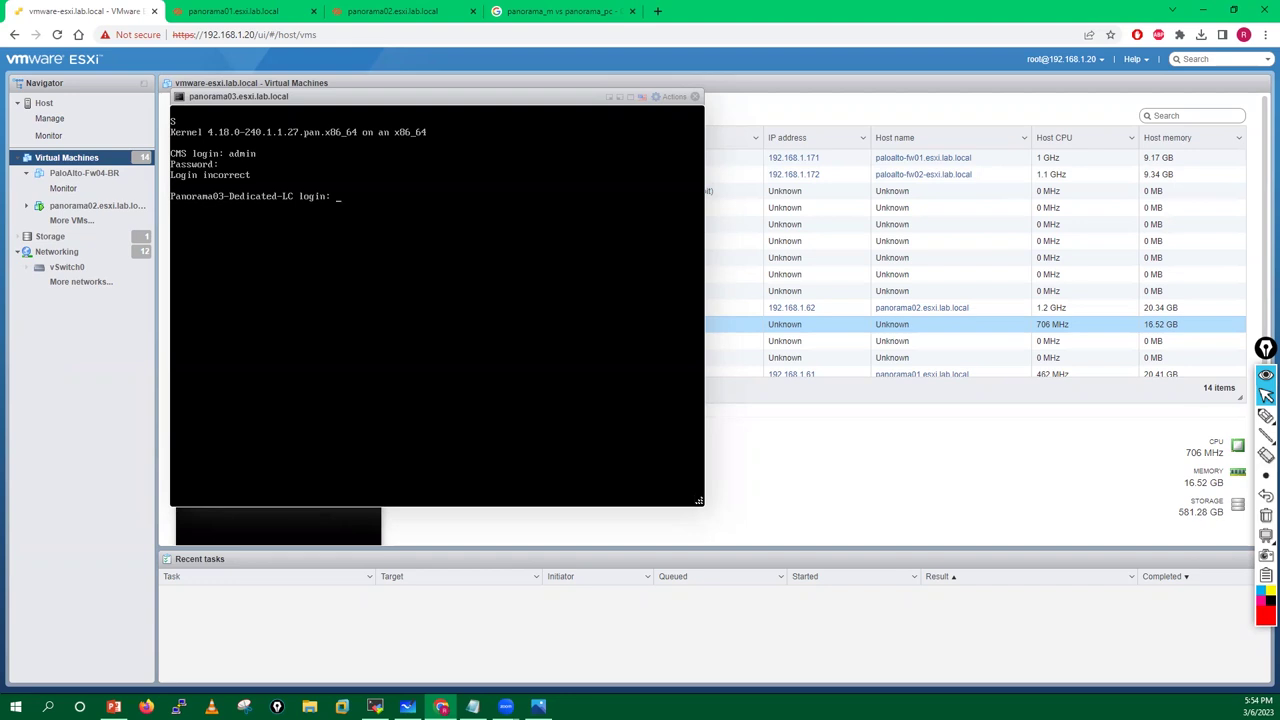
{"action": "key", "text": "Return"}
{"action": "key", "text": "Return"}
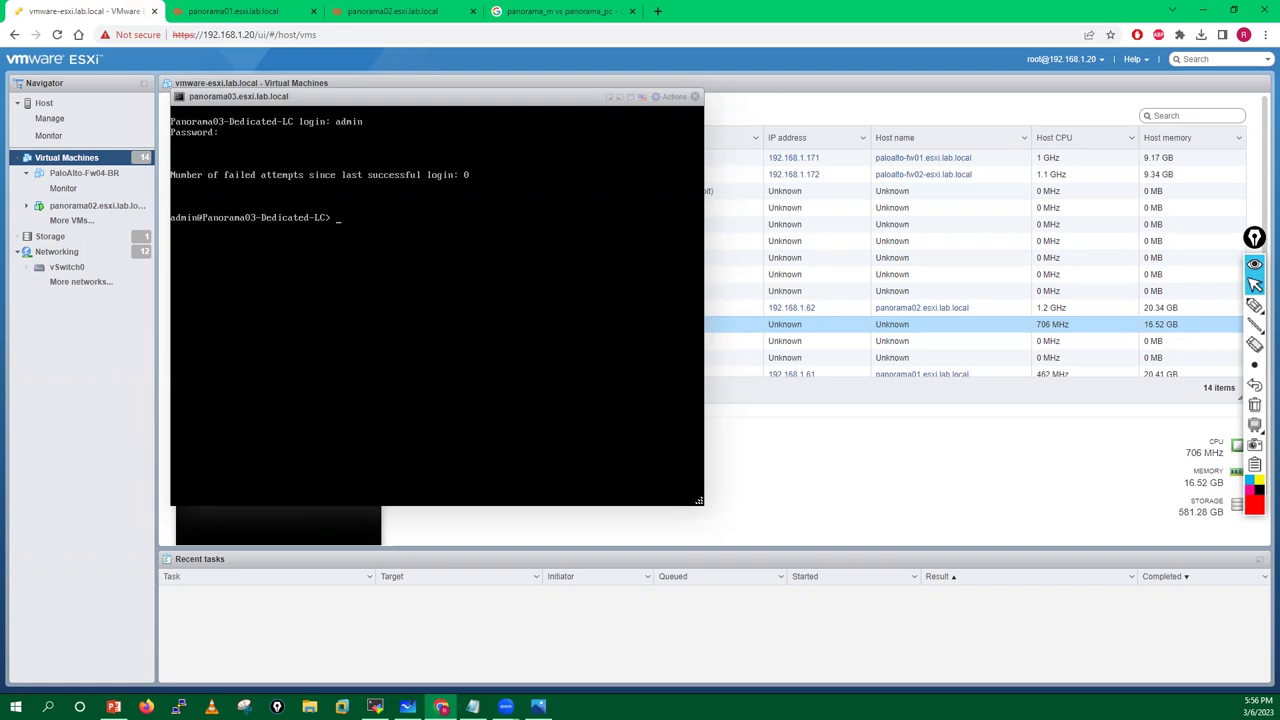
{"action": "left_click", "coordinate": [695, 96]}
{"action": "left_click", "coordinate": [375, 706]}
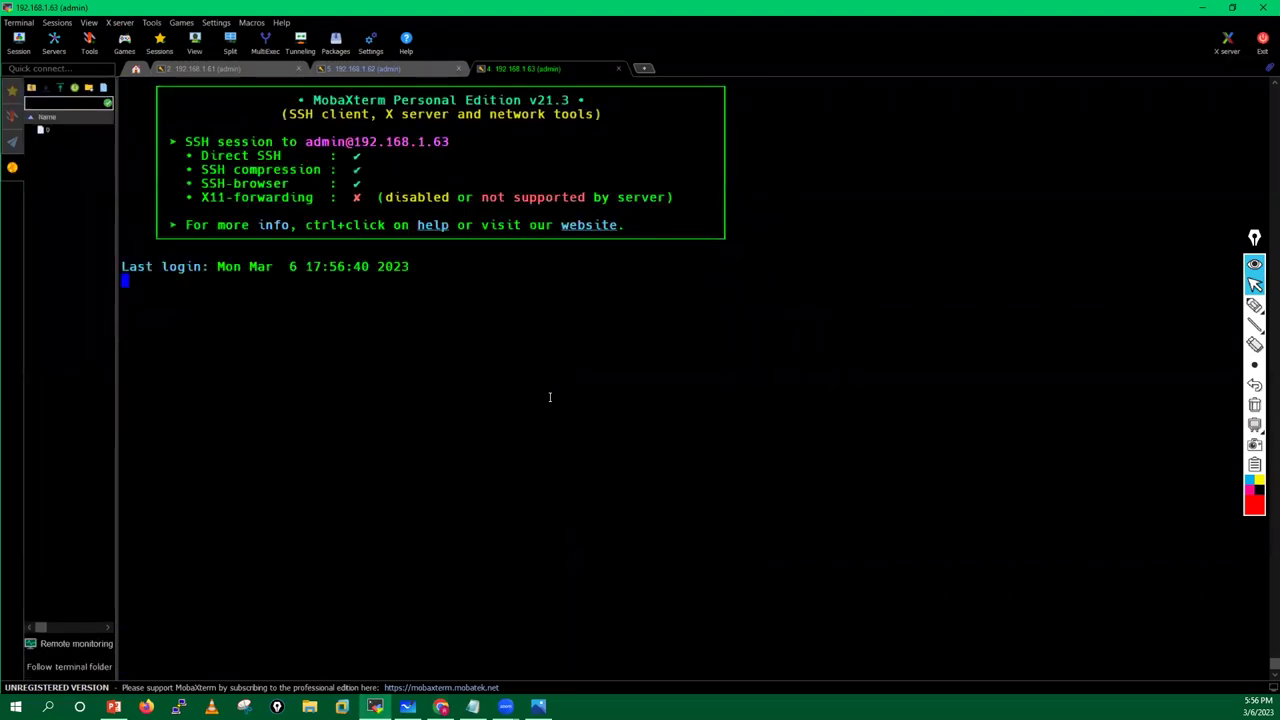
Run show panorama-status on the log collector
{"action": "key", "text": "Return"}
{"action": "key", "text": "Return"}
{"action": "key", "text": "Return"}
{"action": "key", "text": "Return"}
{"action": "type", "text": "show panor"}
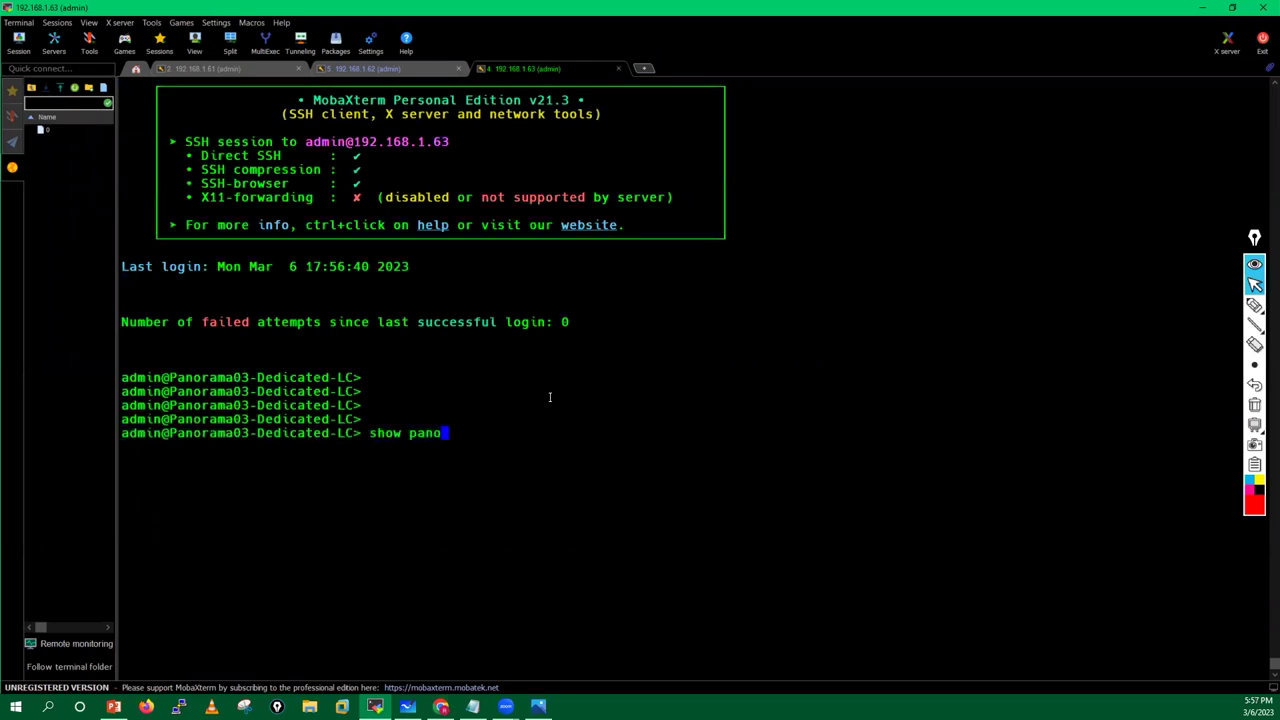
{"action": "key", "text": "Tab"}
{"action": "key", "text": "question"}
{"action": "key", "text": "Return"}
{"action": "key", "text": "Return"}
{"action": "key", "text": "Return"}
{"action": "key", "text": "Return"}
{"action": "key", "text": "Return"}
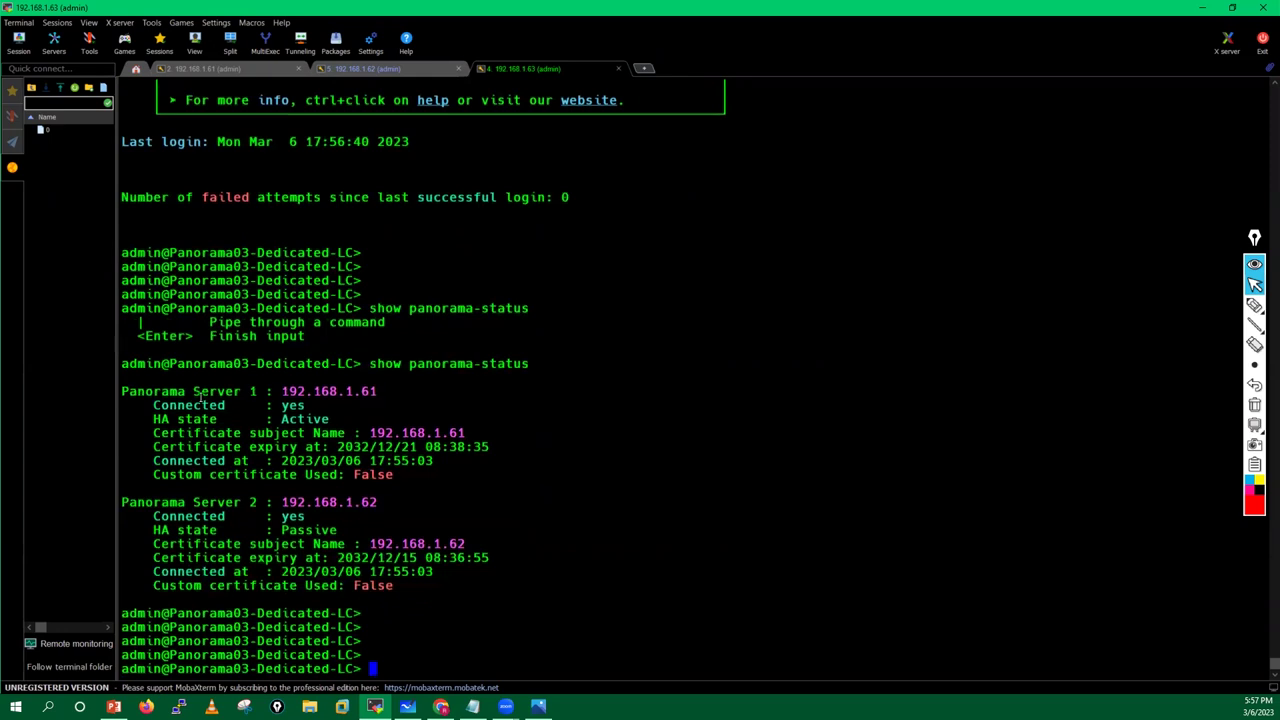
{"action": "key", "text": "Return"}
{"action": "key", "text": "Return"}
{"action": "key", "text": "Return"}
{"action": "key", "text": "Return"}
Run show system info filtered to sw-version, confirming the collector runs 11.0.0
{"action": "type", "text": "show "}
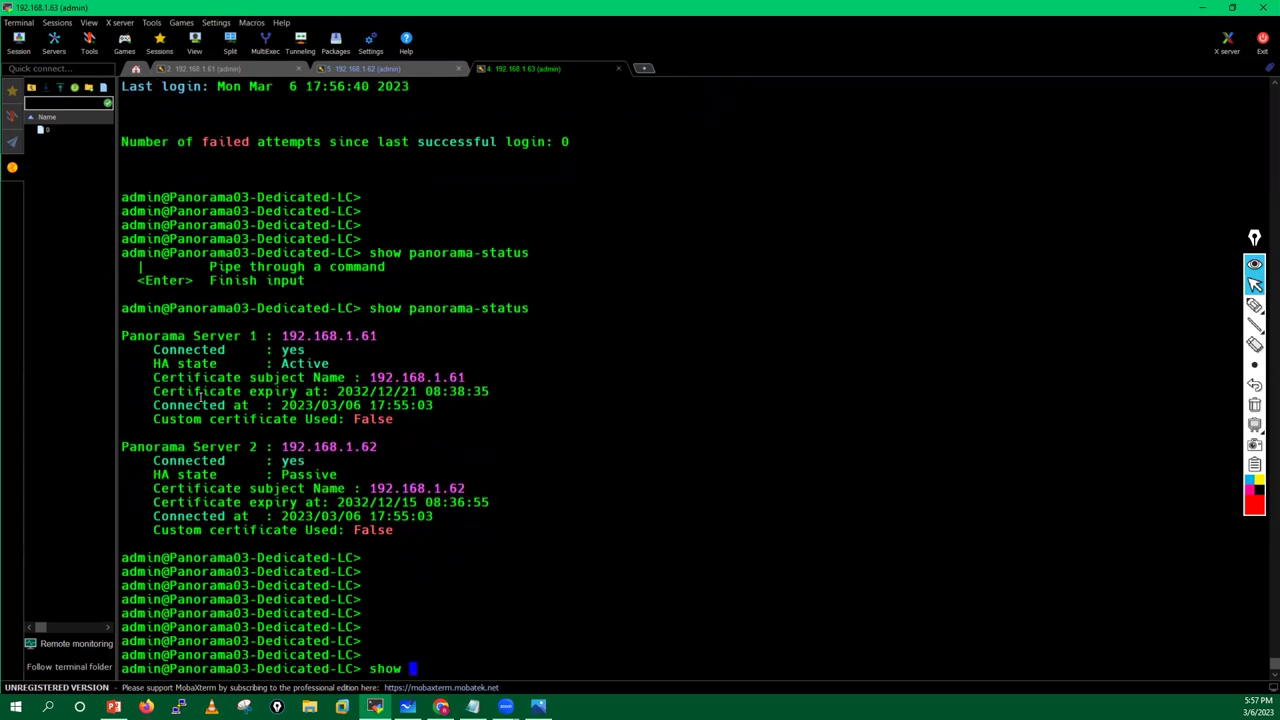
{"action": "type", "text": "system info | s"}
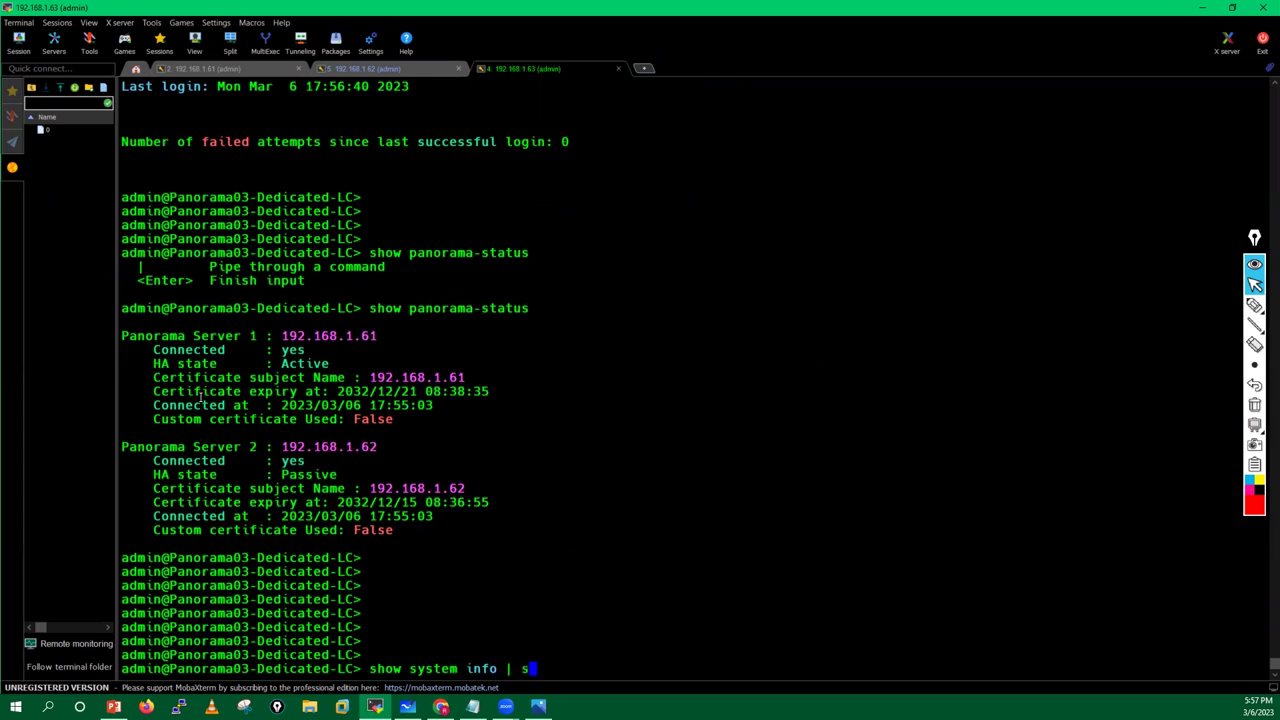
{"action": "type", "text": "w"}
{"action": "key", "text": "Return"}
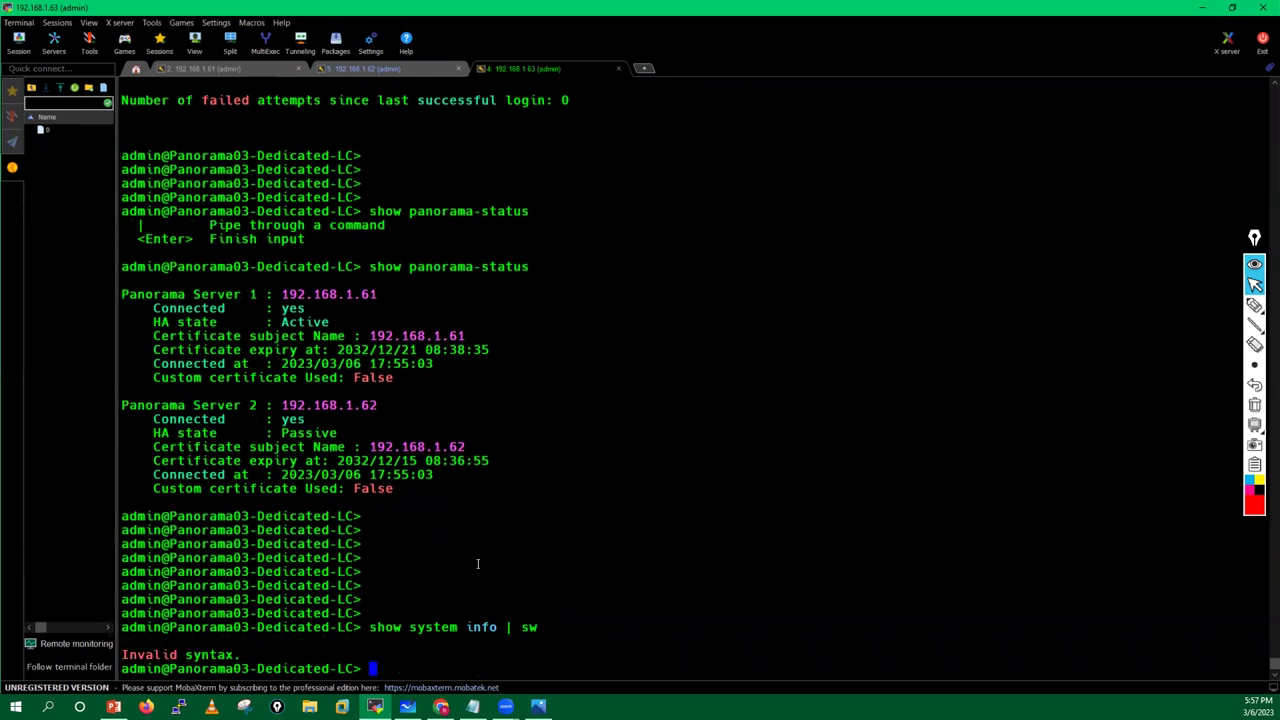
{"action": "key", "text": "Up"}
{"action": "key", "text": "BackSpace"}
{"action": "key", "text": "BackSpace"}
{"action": "type", "text": "match "}
{"action": "type", "text": "m"}
{"action": "type", "text": "w"}
{"action": "key", "text": "Return"}
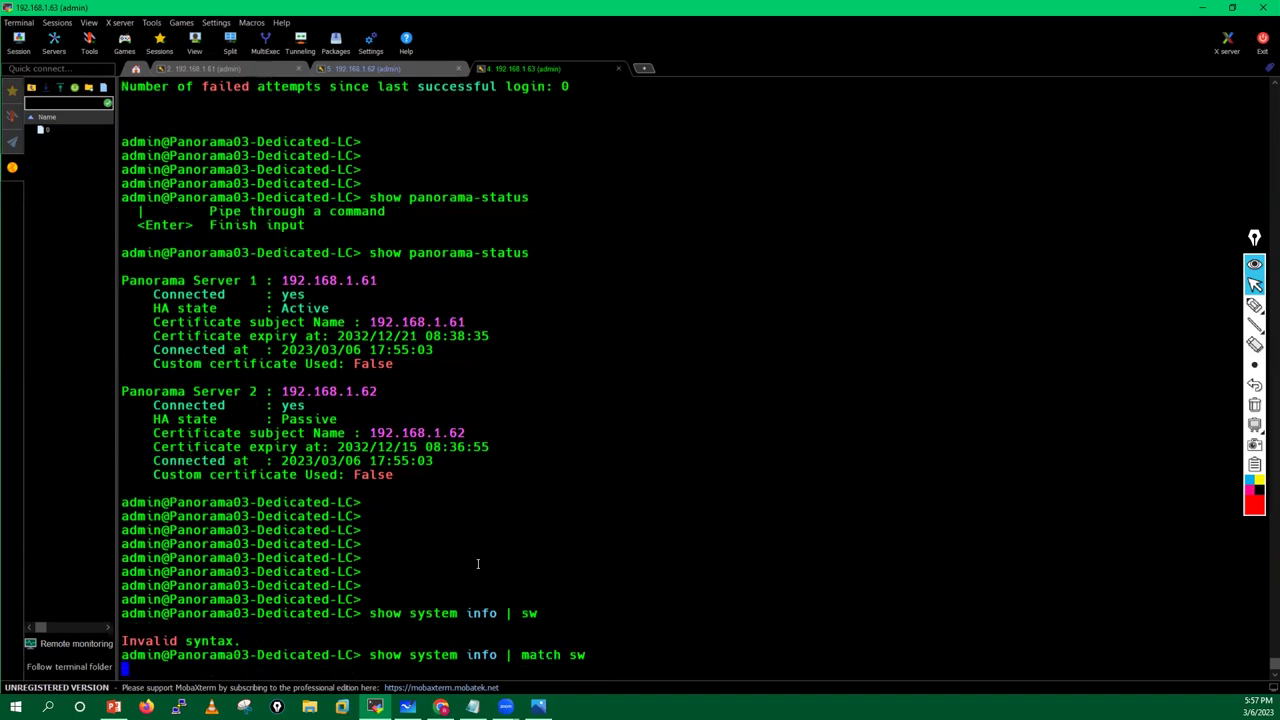
{"action": "left_click_drag", "start_coordinate": [121, 655], "coordinate": [250, 655]}
{"action": "left_click", "coordinate": [461, 536]}
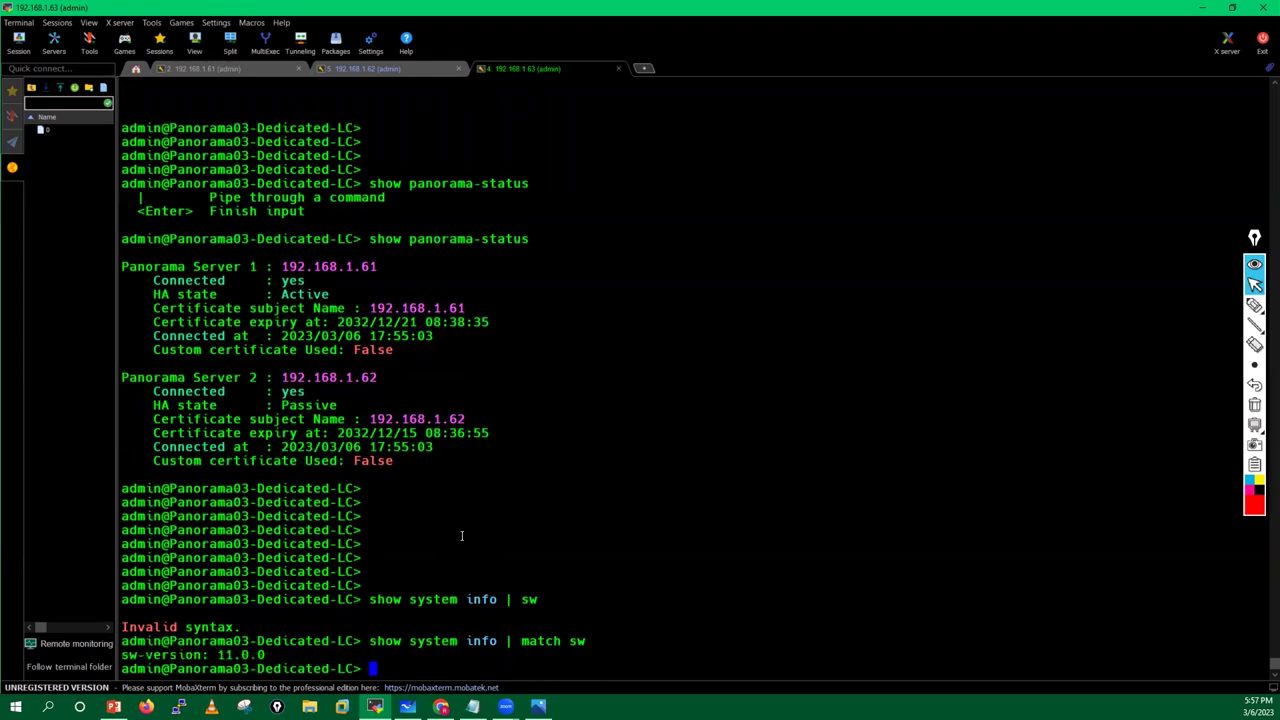
{"action": "key", "text": "Return"}
{"action": "key", "text": "Return"}
{"action": "key", "text": "Return"}
{"action": "key", "text": "Return"}
{"action": "key", "text": "Return"}
{"action": "key", "text": "Return"}
{"action": "key", "text": "Return"}
{"action": "key", "text": "Return"}
{"action": "key", "text": "Return"}
{"action": "key", "text": "Return"}
{"action": "key", "text": "Return"}
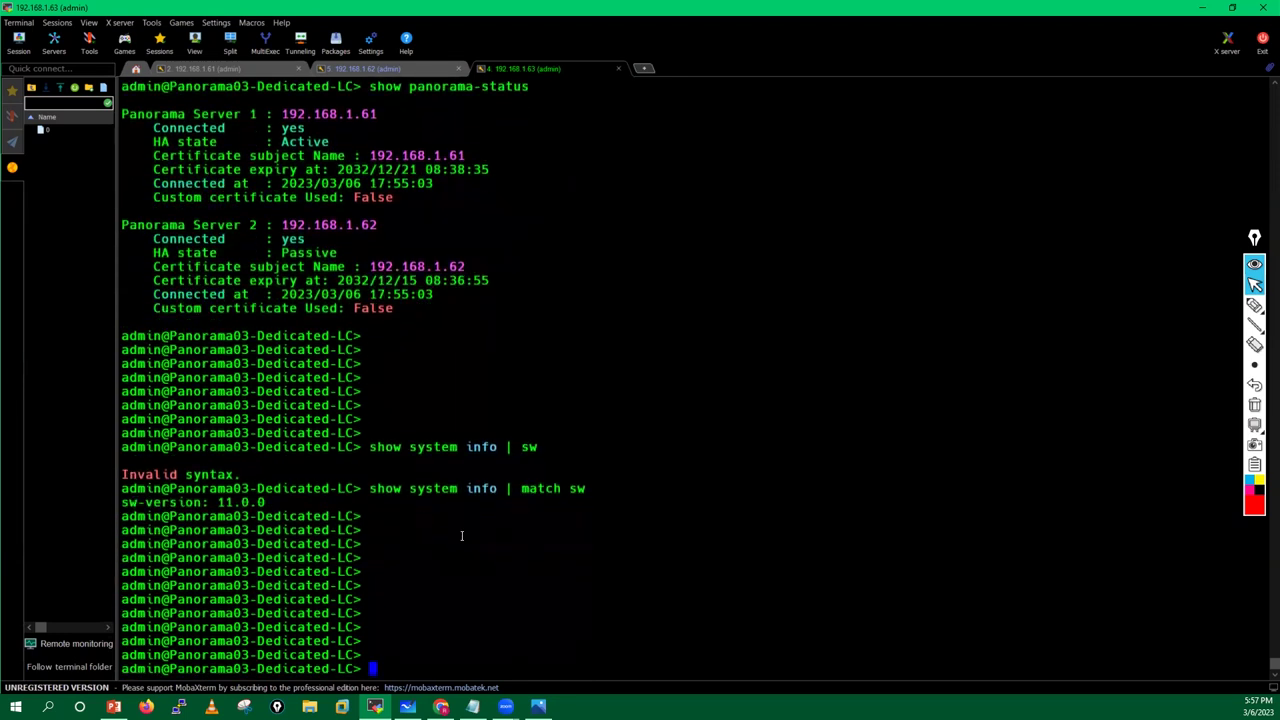
Run show devices all to confirm both firewalls are connected, then minimise the terminal
{"action": "type", "text": "show device"}
{"action": "key", "text": "question"}
{"action": "type", "text": "s"}
{"action": "key", "text": "question"}
{"action": "type", "text": "all"}
{"action": "key", "text": "Return"}
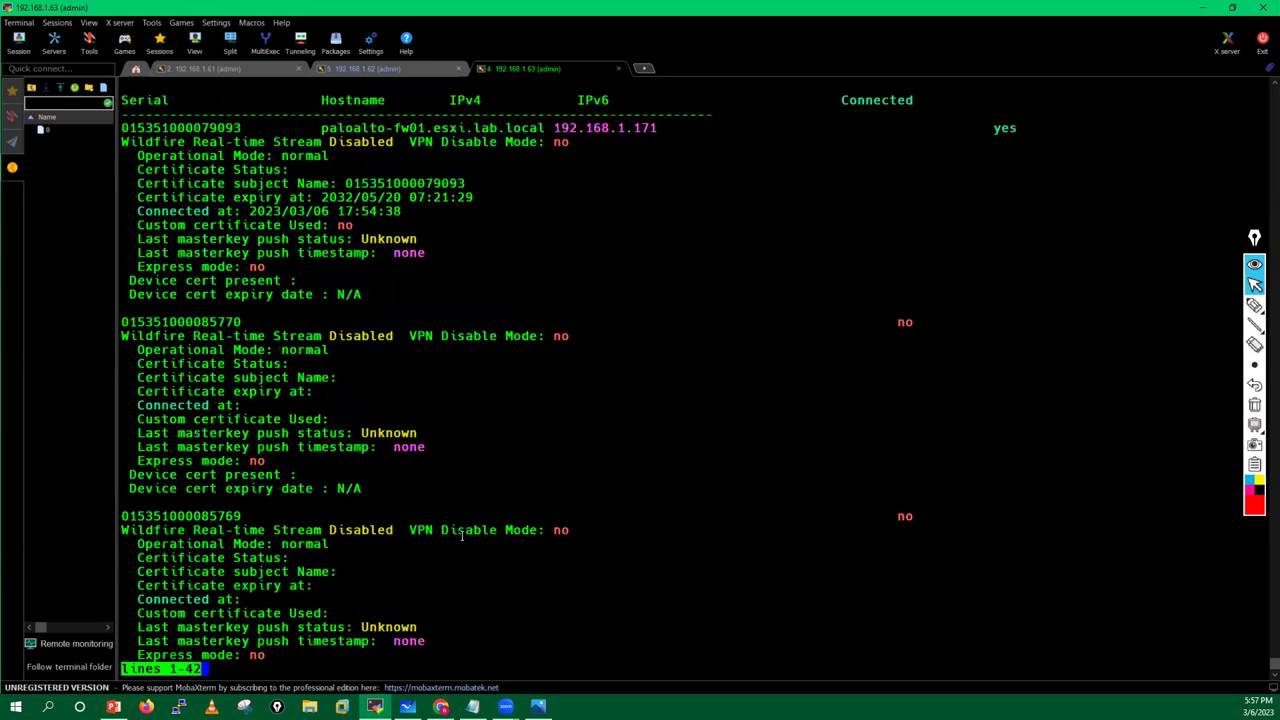
{"action": "triple_click", "coordinate": [142, 211]}
{"action": "triple_click", "coordinate": [146, 406]}
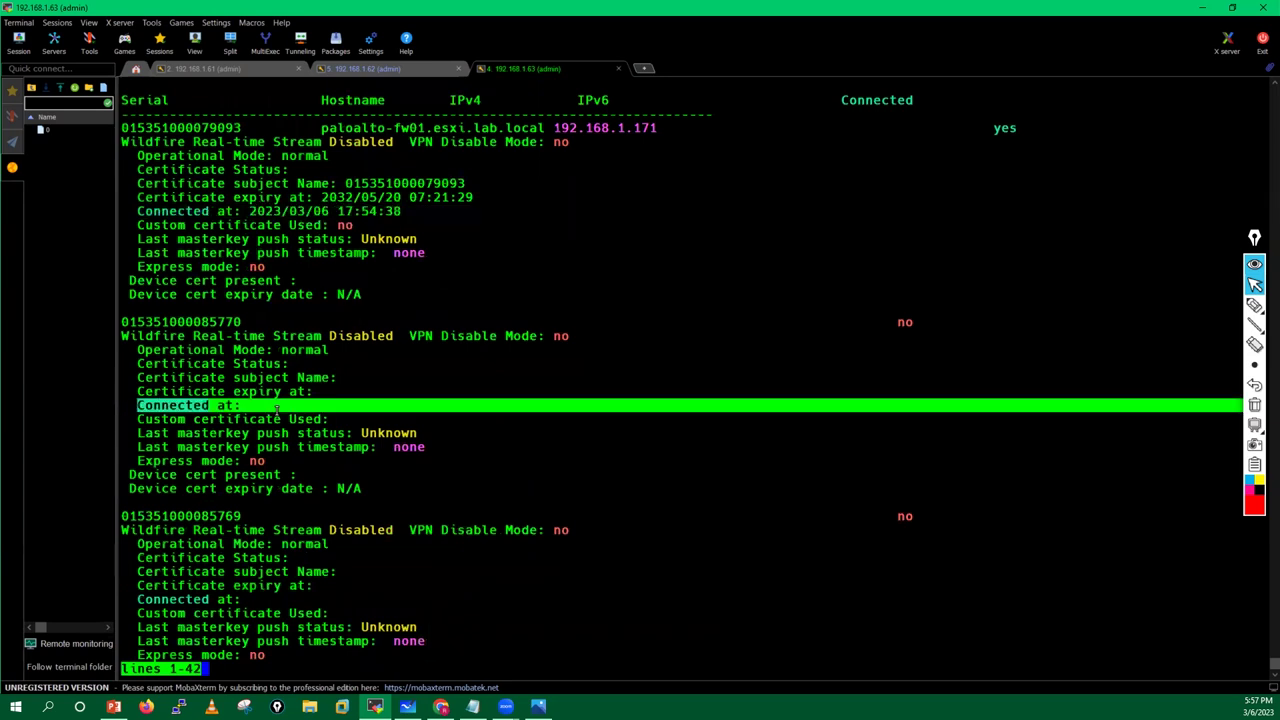
{"action": "key", "text": "space"}
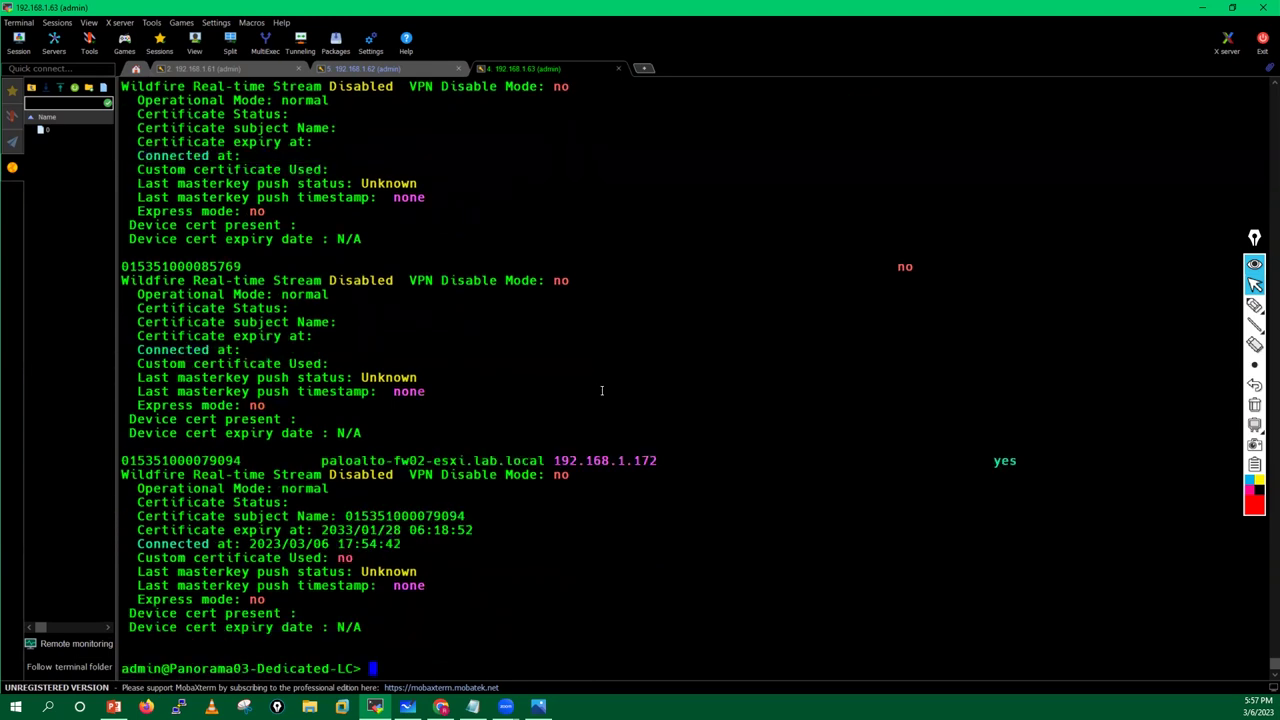
{"action": "key", "text": "Return"}
{"action": "key", "text": "Return"}
{"action": "key", "text": "Return"}
{"action": "key", "text": "Return"}
{"action": "key", "text": "Return"}
{"action": "key", "text": "Return"}
{"action": "key", "text": "Return"}
{"action": "key", "text": "Return"}
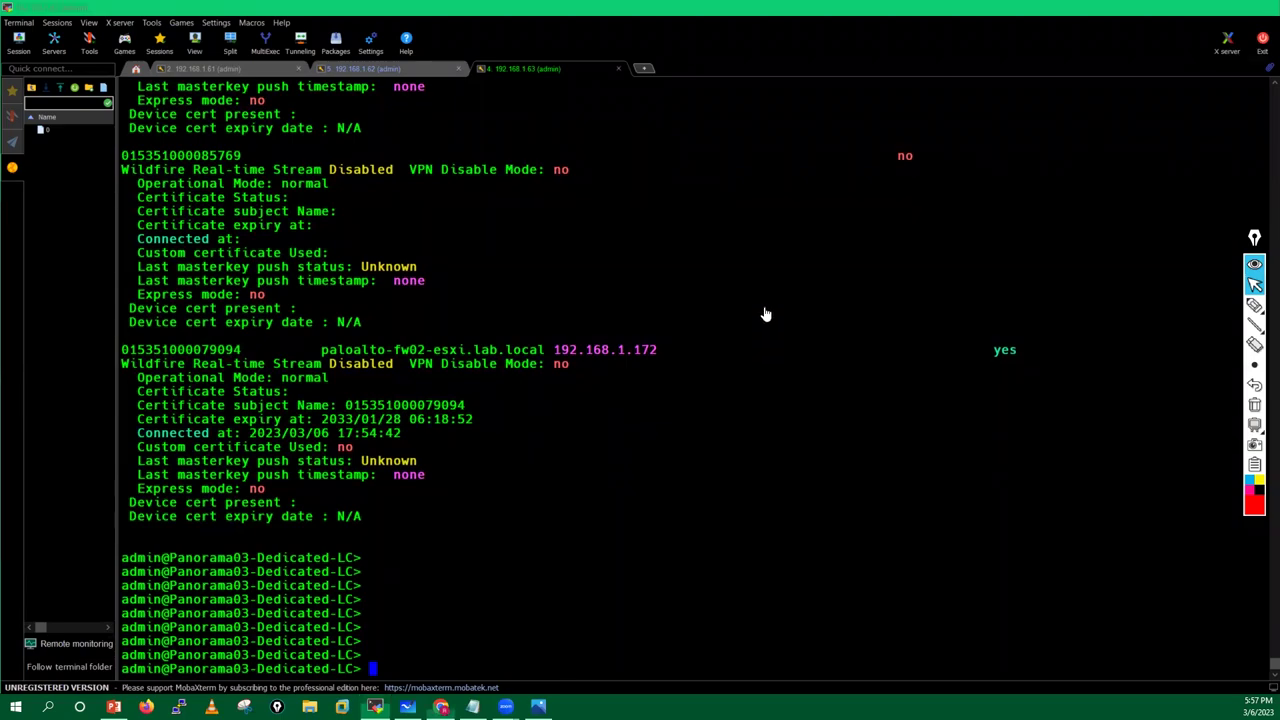
{"action": "key", "text": "super+Down"}
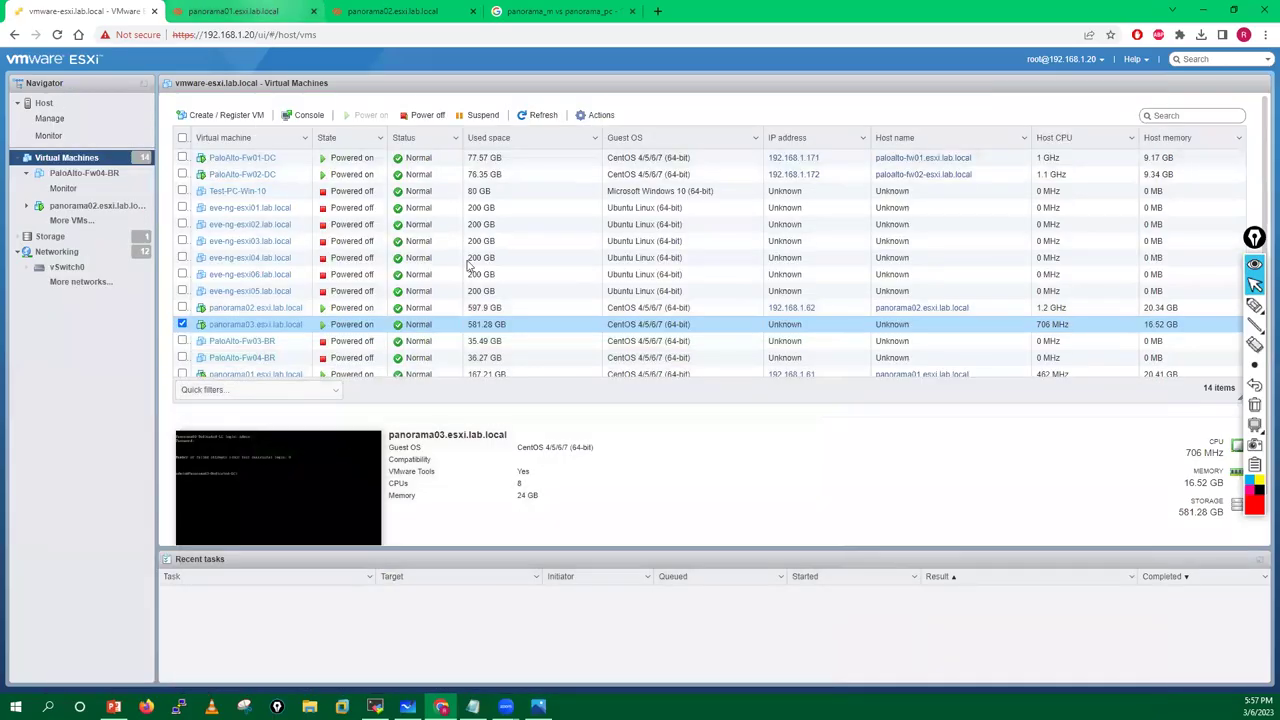
Refresh Panorama > Software to show Panorama_pc-11.0.0 as Downloaded, glancing at the upgrade checklist
{"action": "left_click", "coordinate": [272, 10]}
{"action": "left_click", "coordinate": [1243, 97]}
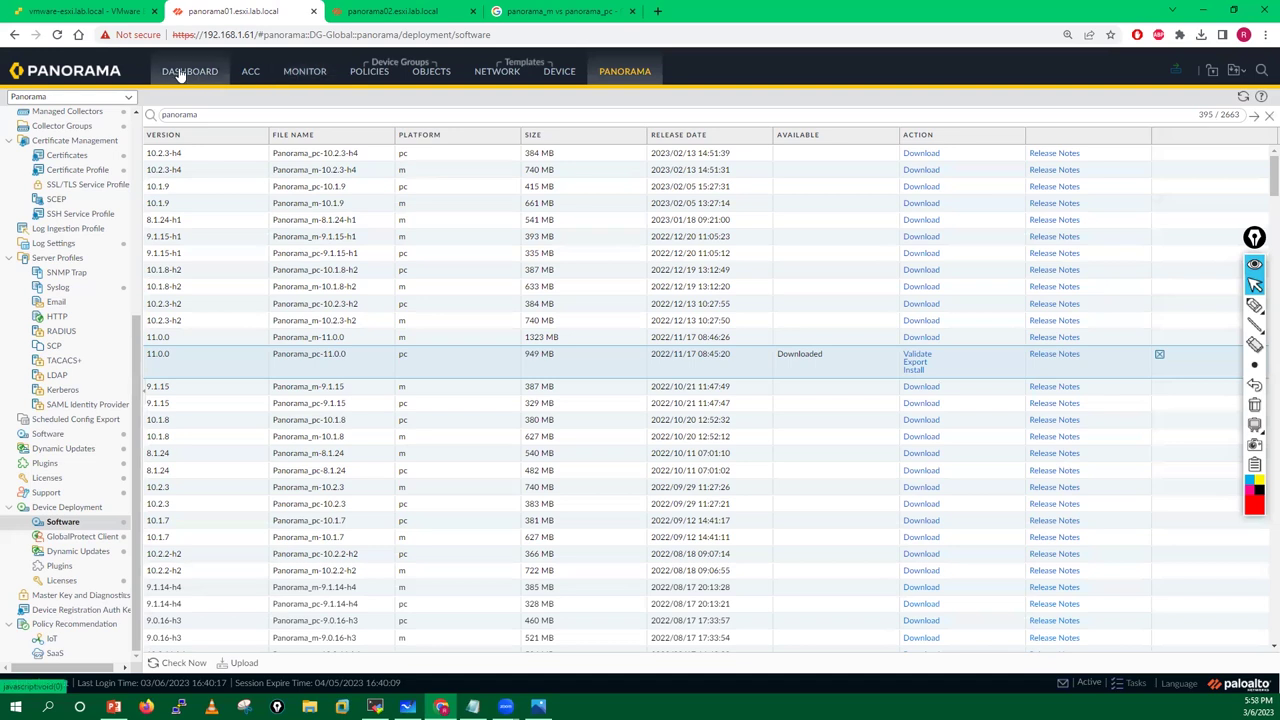
{"action": "left_click", "coordinate": [407, 706]}
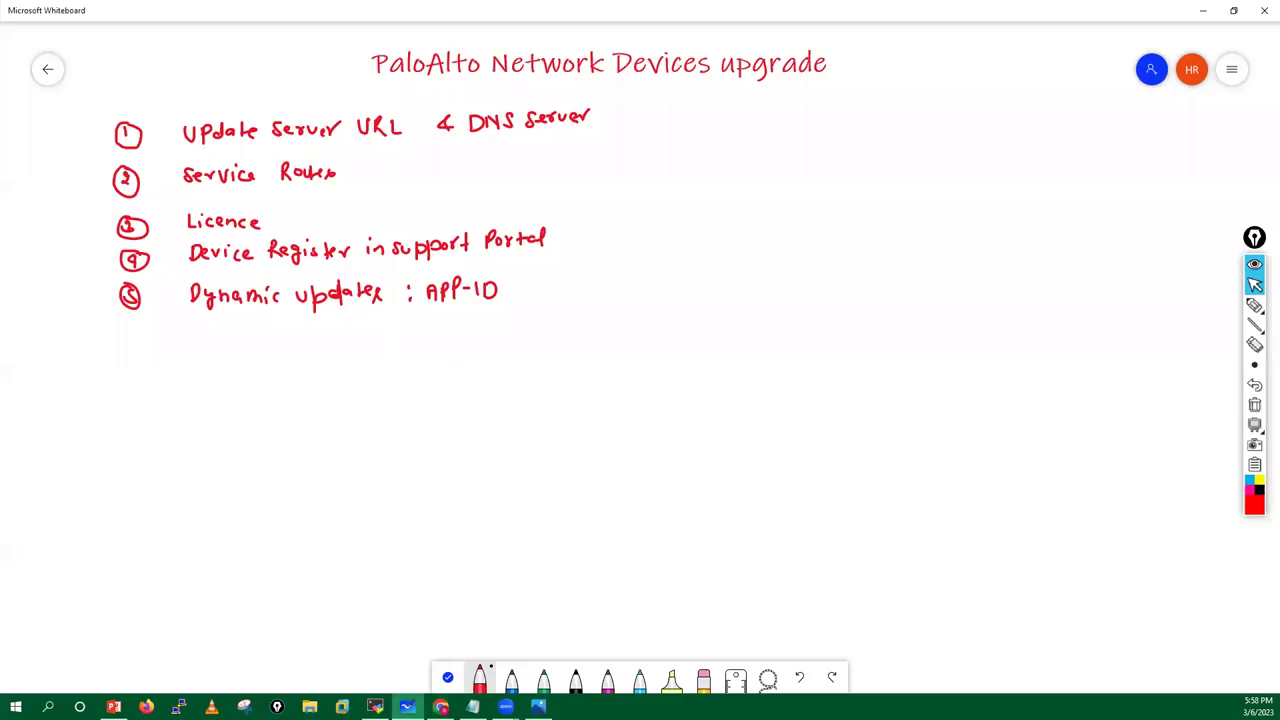
{"action": "key", "text": "alt+Tab"}
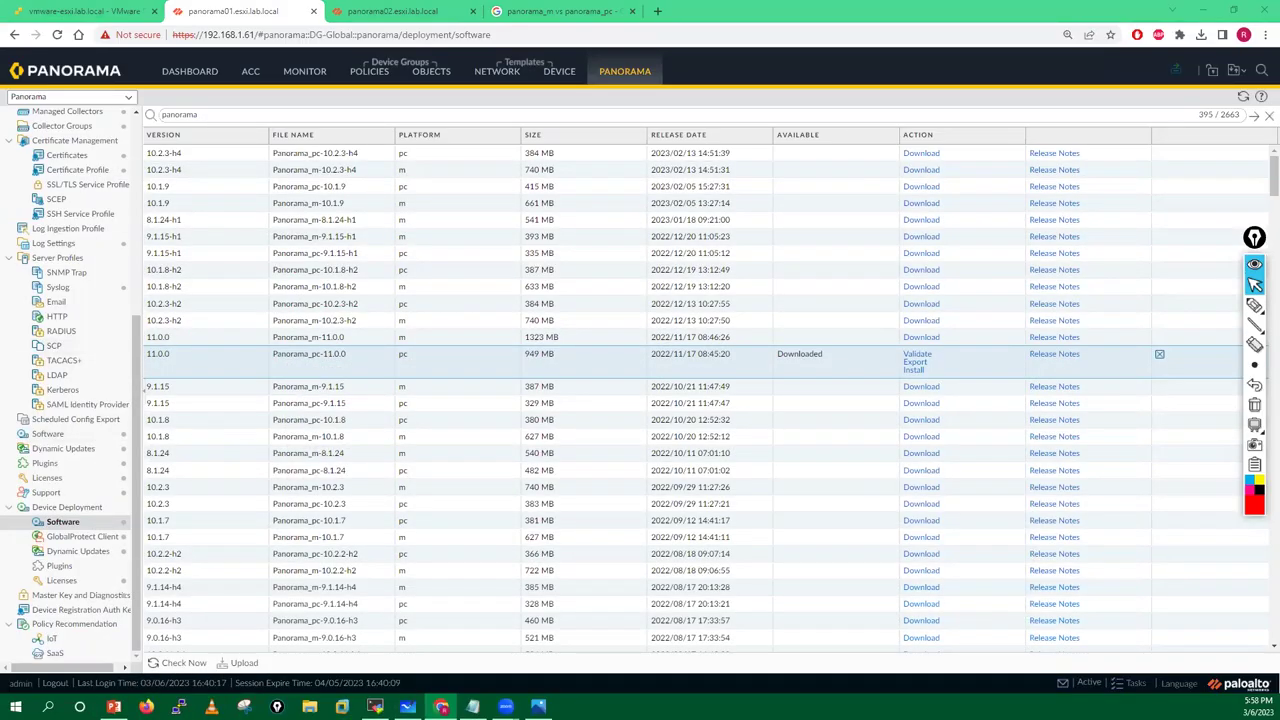
Run debug swm status, highlighting sysroot0 RUNNING-ACTIVE and sysroot1 REVERTABLE at 10.2.3
{"action": "key", "text": "alt+Tab"}
{"action": "key", "text": "Return"}
{"action": "key", "text": "Return"}
{"action": "key", "text": "Return"}
{"action": "key", "text": "Return"}
{"action": "type", "text": "debug swm"}
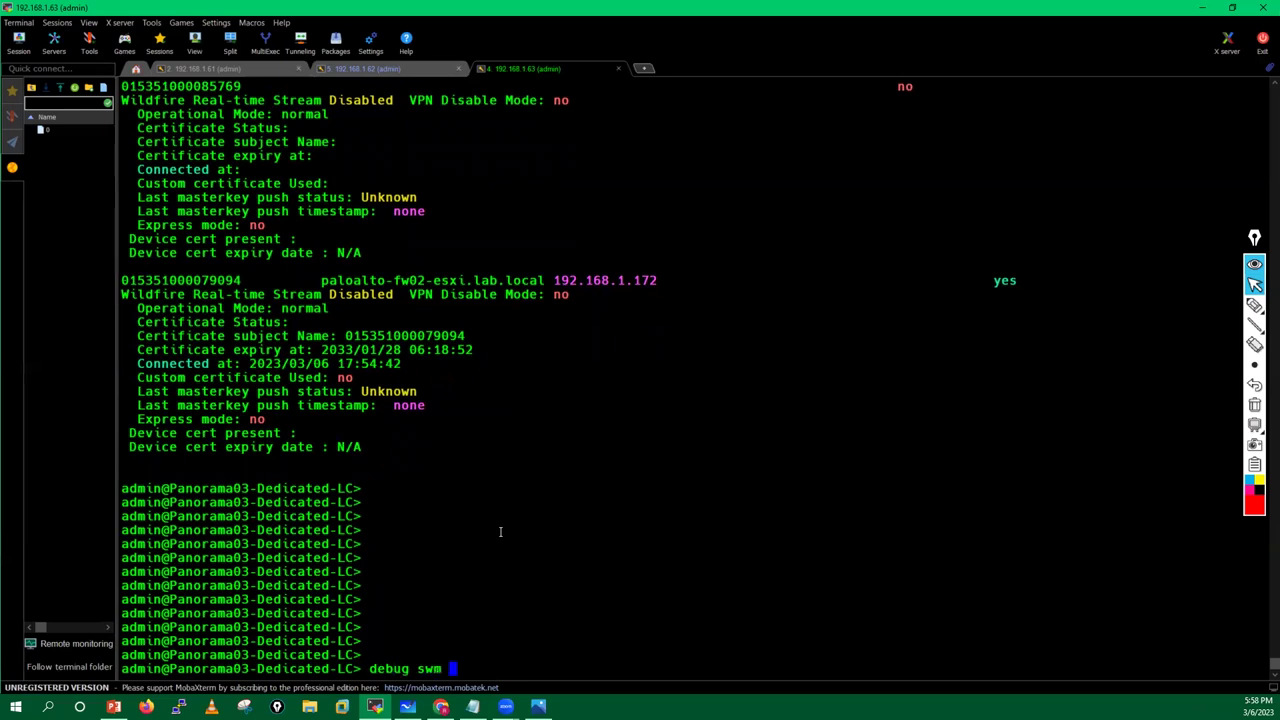
{"action": "key", "text": "question"}
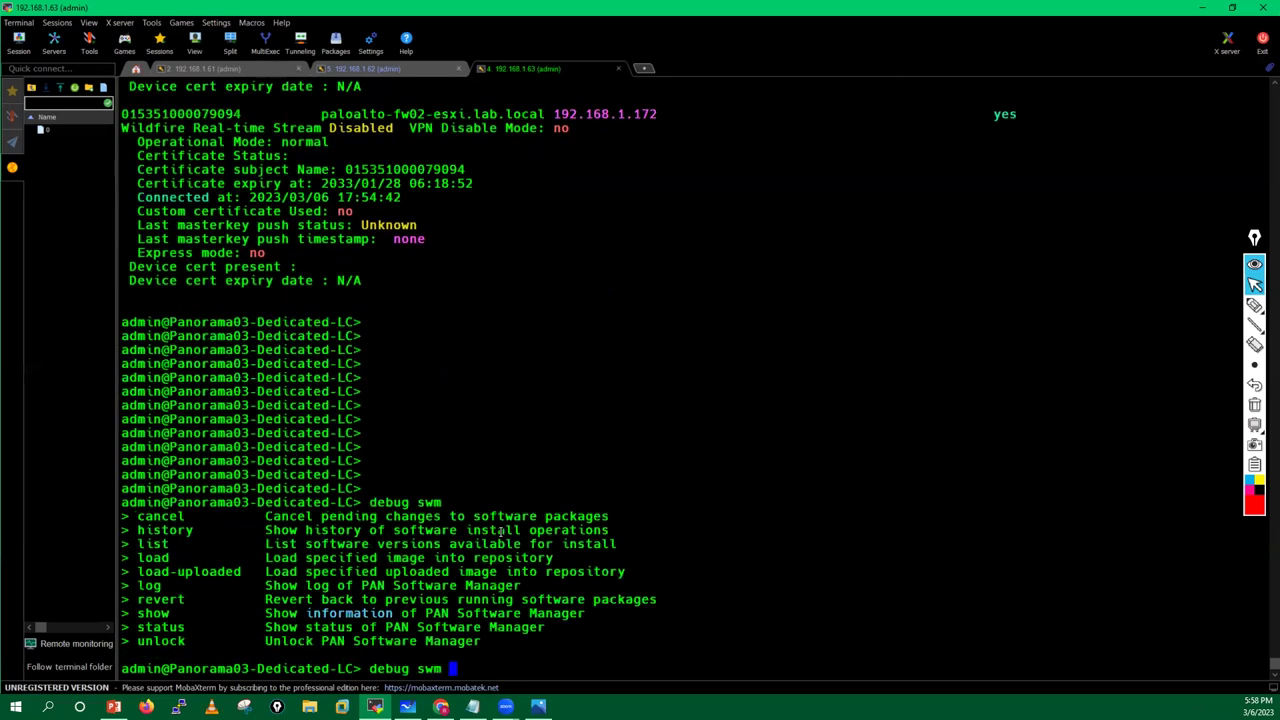
{"action": "type", "text": "status"}
{"action": "key", "text": "Return"}
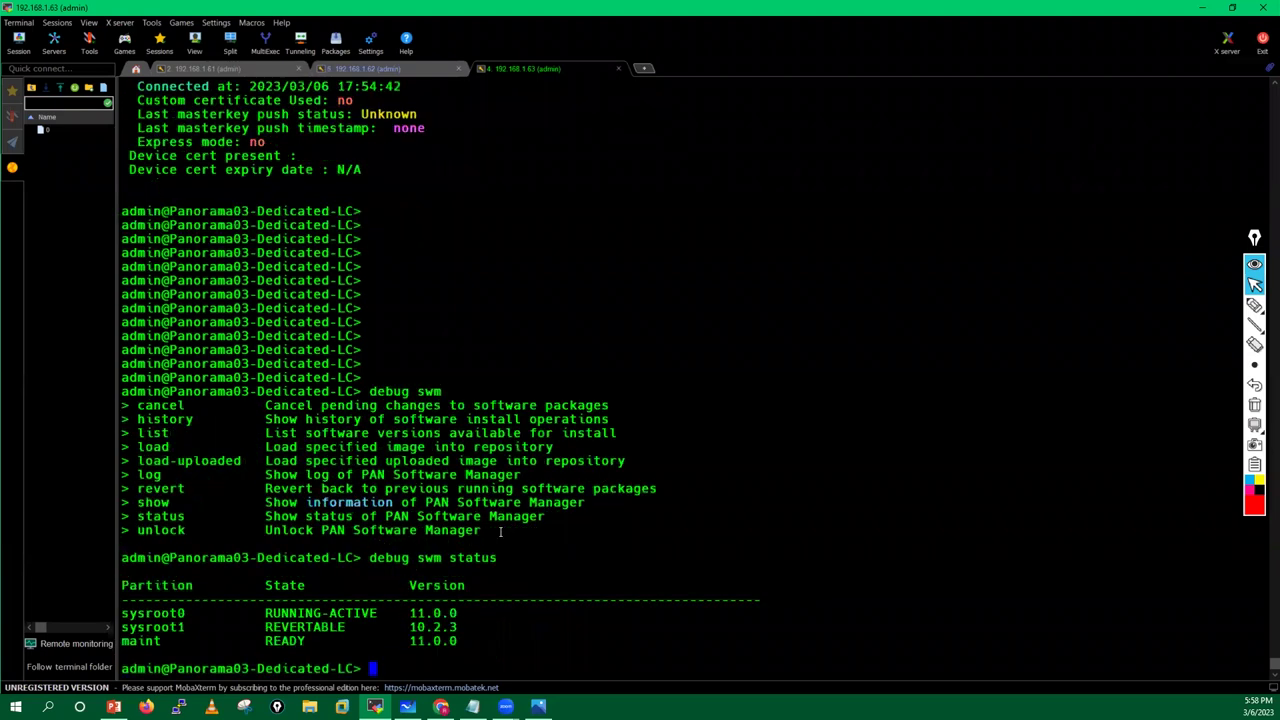
{"action": "key", "text": "Return"}
{"action": "key", "text": "Return"}
{"action": "key", "text": "Return"}
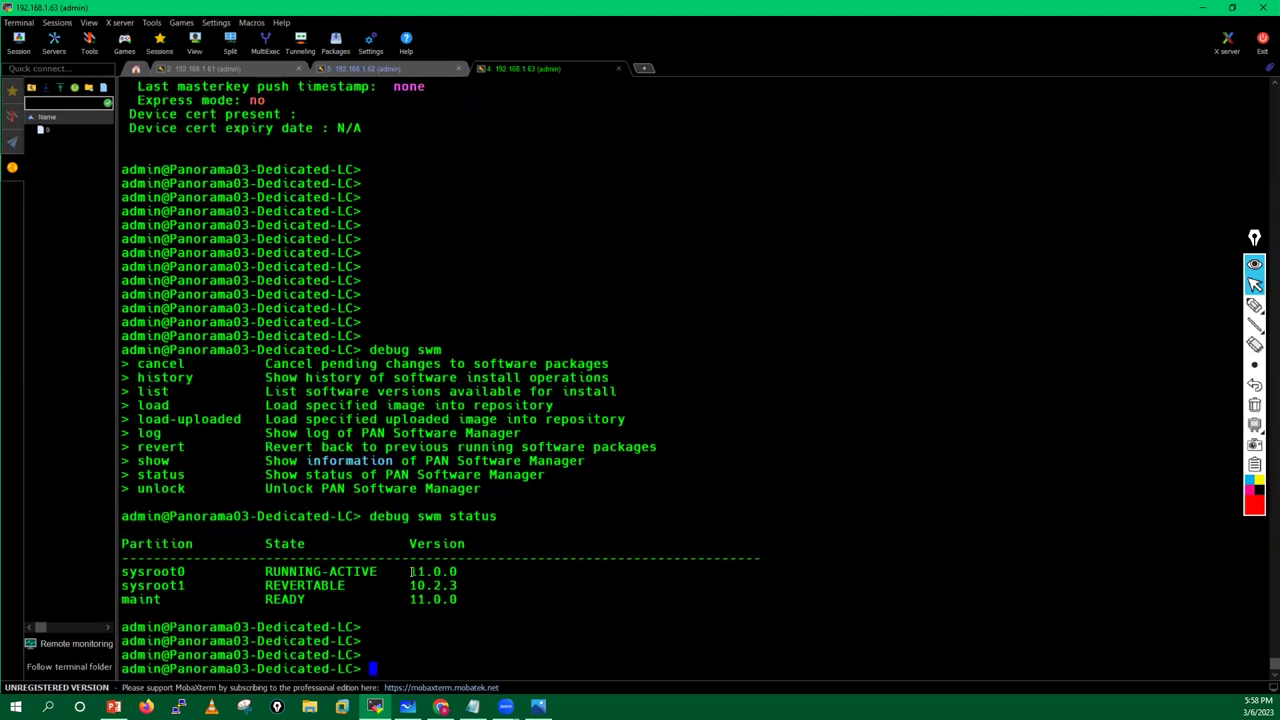
{"action": "left_click_drag", "start_coordinate": [265, 571], "coordinate": [343, 588]}
{"action": "left_click_drag", "start_coordinate": [130, 571], "coordinate": [190, 571]}
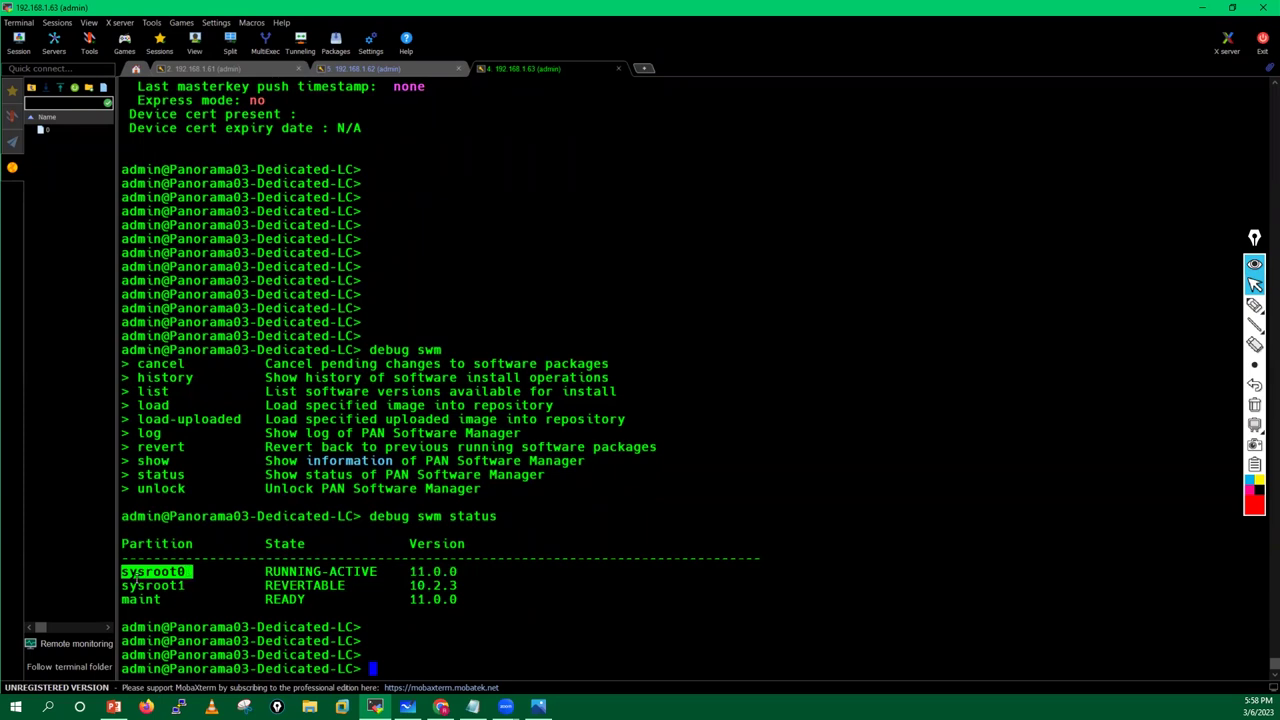
{"action": "left_click_drag", "start_coordinate": [122, 585], "coordinate": [455, 585]}
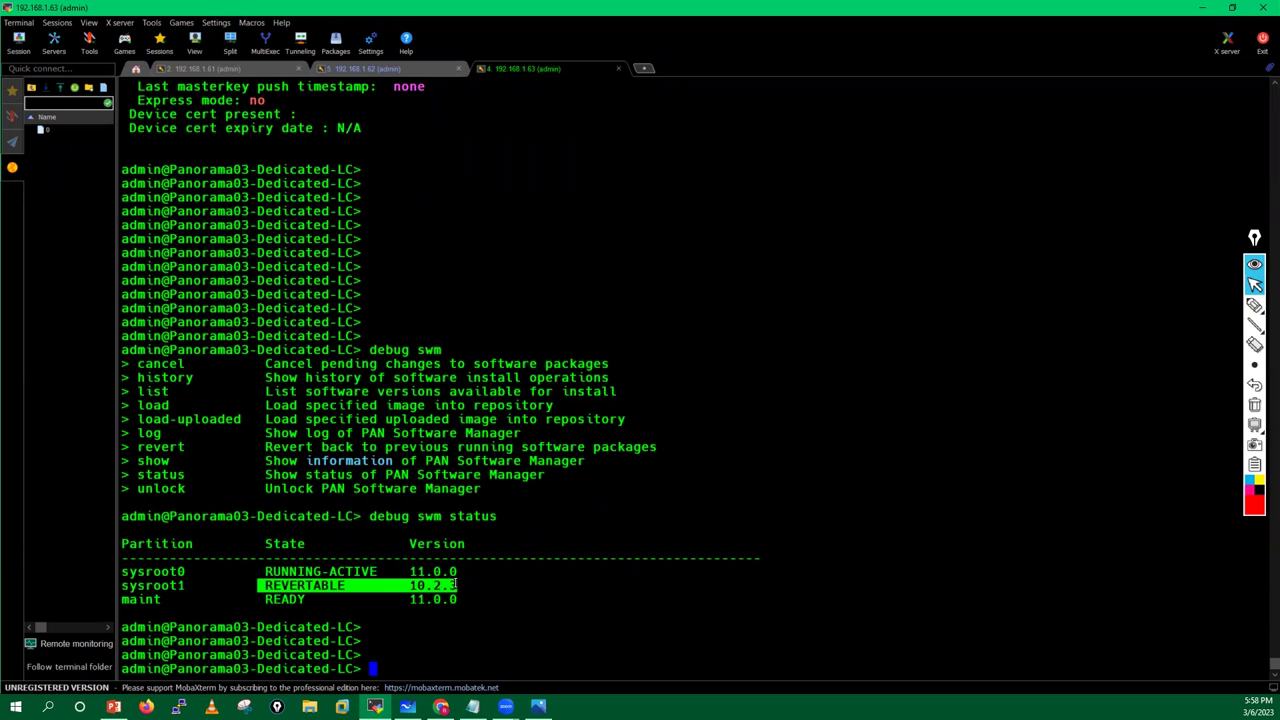
Recall the command and list the available debug swm subcommands
{"action": "key", "text": "Return"}
{"action": "key", "text": "Return"}
{"action": "key", "text": "Return"}
{"action": "key", "text": "Return"}
{"action": "key", "text": "Return"}
{"action": "key", "text": "Return"}
{"action": "key", "text": "Return"}
{"action": "key", "text": "Return"}
{"action": "key", "text": "Return"}
{"action": "key", "text": "Return"}
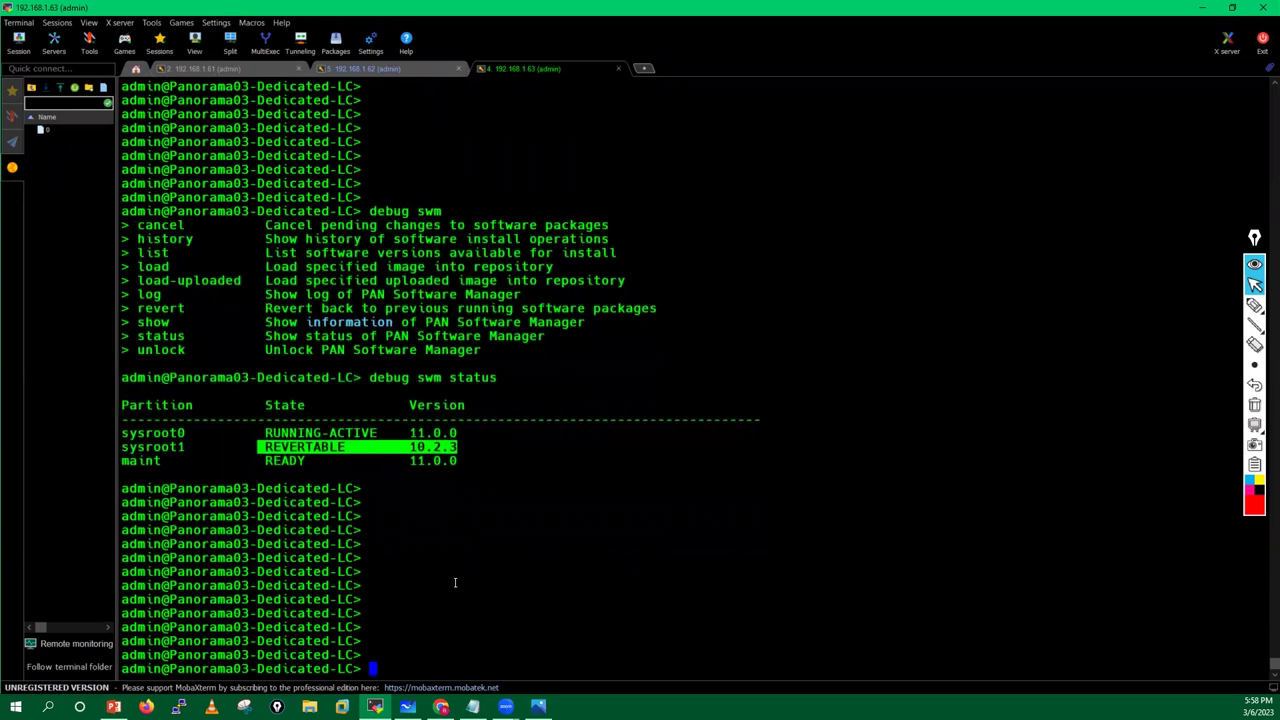
{"action": "key", "text": "Up"}
{"action": "key", "text": "BackSpace"}
{"action": "key", "text": "BackSpace"}
{"action": "key", "text": "BackSpace"}
{"action": "key", "text": "BackSpace"}
{"action": "key", "text": "BackSpace"}
{"action": "key", "text": "BackSpace"}
{"action": "key", "text": "question"}
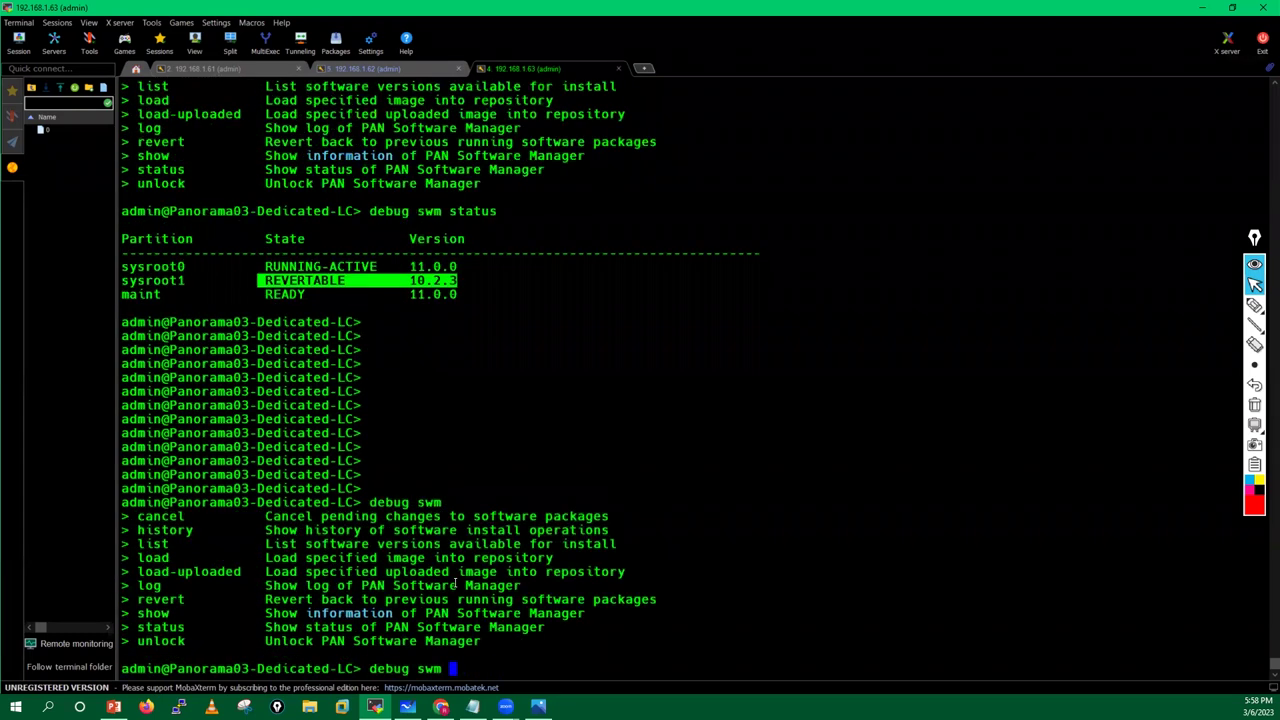
Page through debug swm log to the Package Set Install and Uninstall Successful lines
{"action": "type", "text": "log"}
{"action": "key", "text": "Return"}
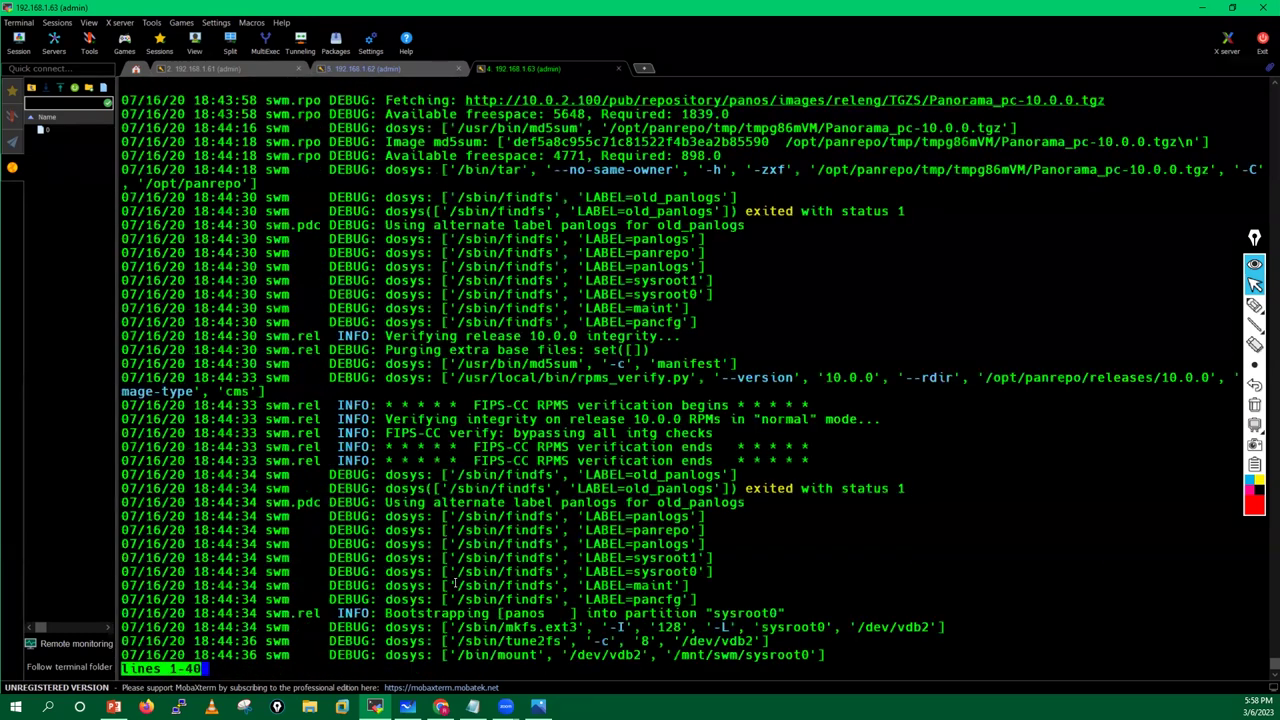
{"action": "key", "text": "space"}
{"action": "key", "text": "space"}
{"action": "key", "text": "space"}
{"action": "key", "text": "space"}
{"action": "key", "text": "space"}
{"action": "key", "text": "space"}
{"action": "key", "text": "space"}
{"action": "key", "text": "space"}
{"action": "key", "text": "space"}
{"action": "key", "text": "space"}
{"action": "key", "text": "space"}
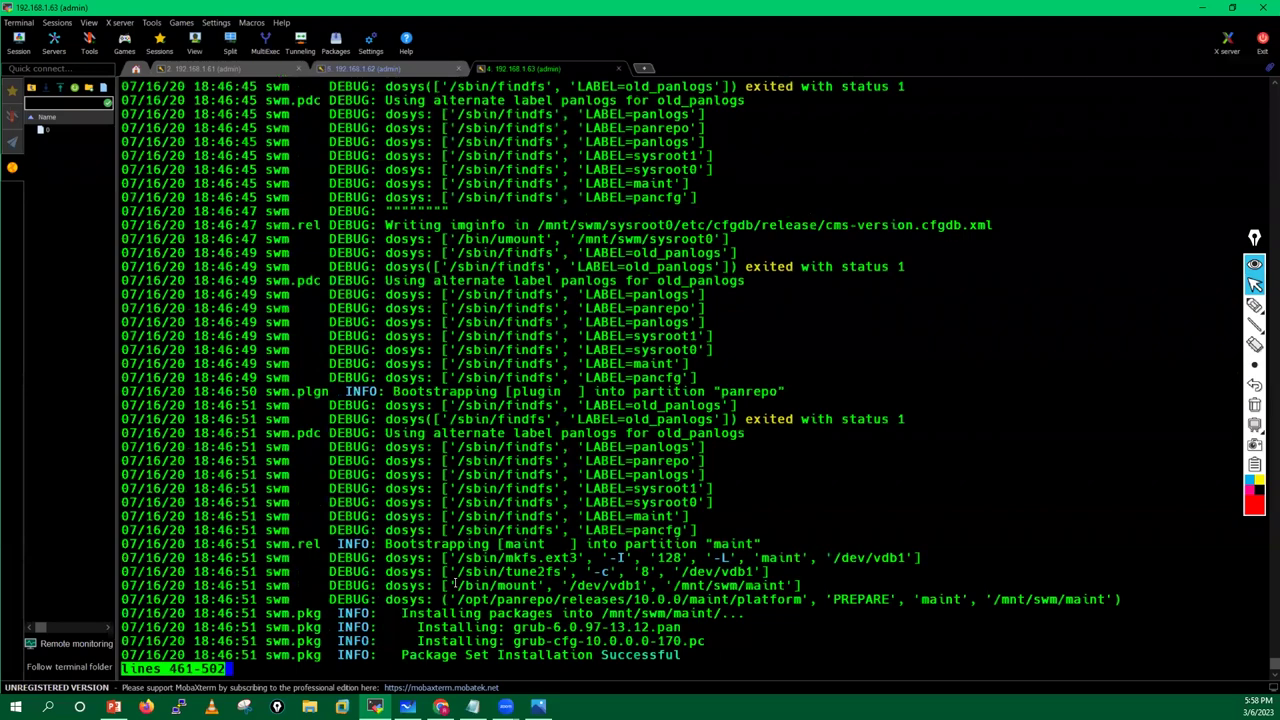
{"action": "key", "text": "space"}
{"action": "key", "text": "space"}
{"action": "key", "text": "space"}
{"action": "key", "text": "space"}
{"action": "key", "text": "space"}
{"action": "key", "text": "space"}
{"action": "key", "text": "space"}
{"action": "key", "text": "space"}
{"action": "key", "text": "space"}
{"action": "key", "text": "space"}
{"action": "key", "text": "space"}
{"action": "key", "text": "space"}
{"action": "key", "text": "space"}
{"action": "key", "text": "space"}
{"action": "key", "text": "space"}
{"action": "key", "text": "space"}
{"action": "key", "text": "space"}
{"action": "key", "text": "space"}
{"action": "key", "text": "space"}
{"action": "key", "text": "space"}
{"action": "key", "text": "space"}
{"action": "key", "text": "space"}
{"action": "key", "text": "space"}
{"action": "key", "text": "space"}
{"action": "key", "text": "space"}
{"action": "key", "text": "space"}
{"action": "key", "text": "space"}
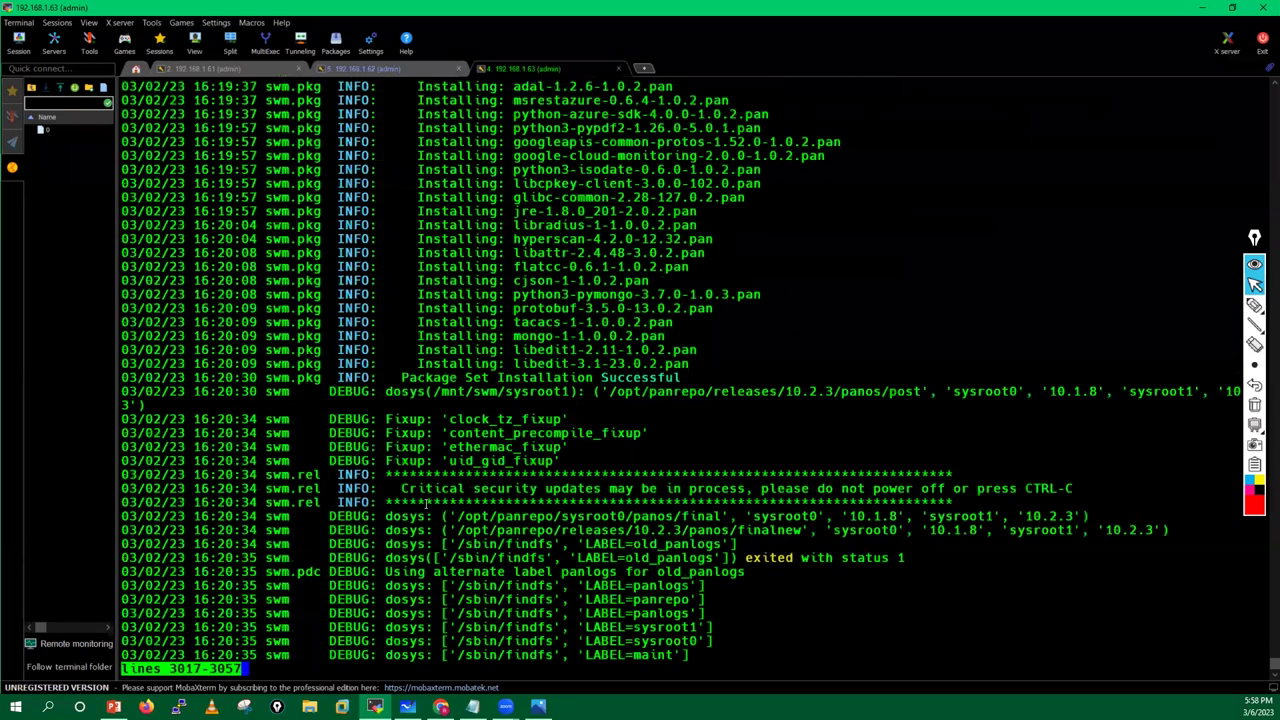
{"action": "key", "text": "space"}
{"action": "key", "text": "space"}
{"action": "key", "text": "space"}
{"action": "key", "text": "space"}
{"action": "key", "text": "space"}
{"action": "key", "text": "space"}
{"action": "key", "text": "space"}
{"action": "key", "text": "space"}
{"action": "key", "text": "space"}
{"action": "key", "text": "space"}
{"action": "key", "text": "space"}
{"action": "key", "text": "space"}
{"action": "key", "text": "space"}
{"action": "key", "text": "space"}
{"action": "key", "text": "space"}
{"action": "key", "text": "space"}
{"action": "key", "text": "space"}
{"action": "key", "text": "space"}
{"action": "key", "text": "space"}
{"action": "key", "text": "space"}
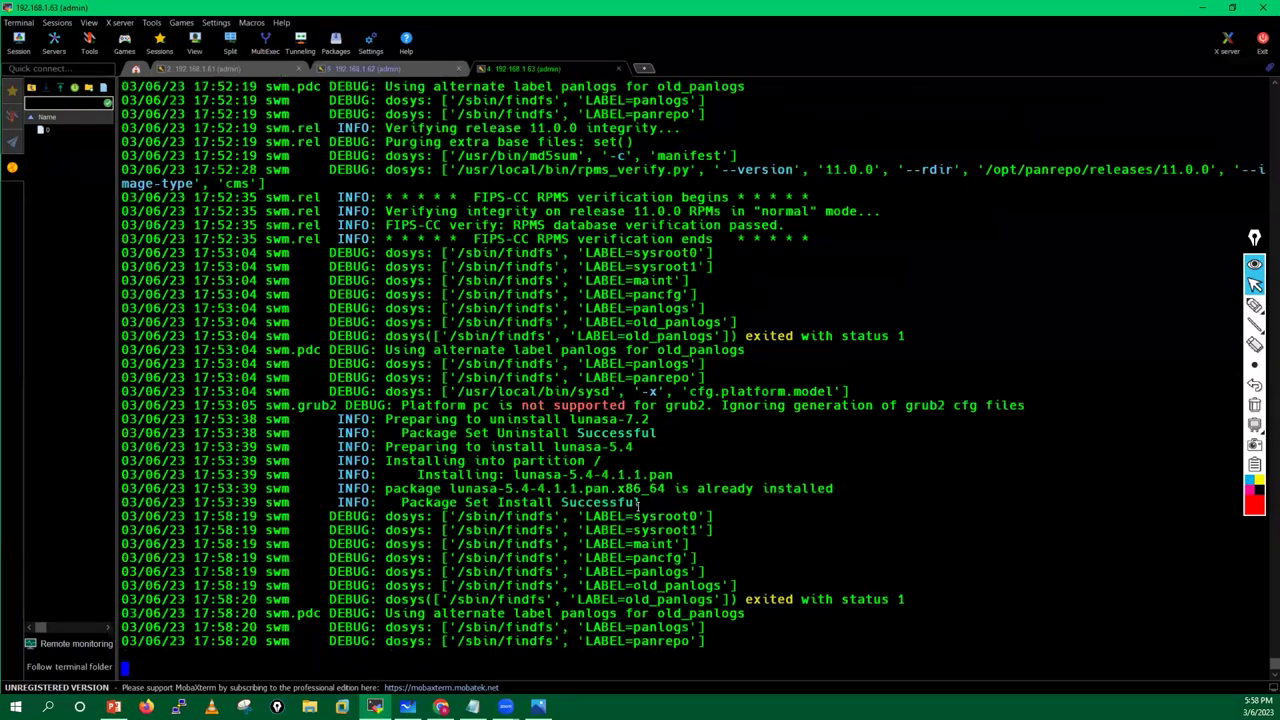
{"action": "key", "text": "q"}
{"action": "left_click_drag", "start_coordinate": [329, 502], "coordinate": [640, 503]}
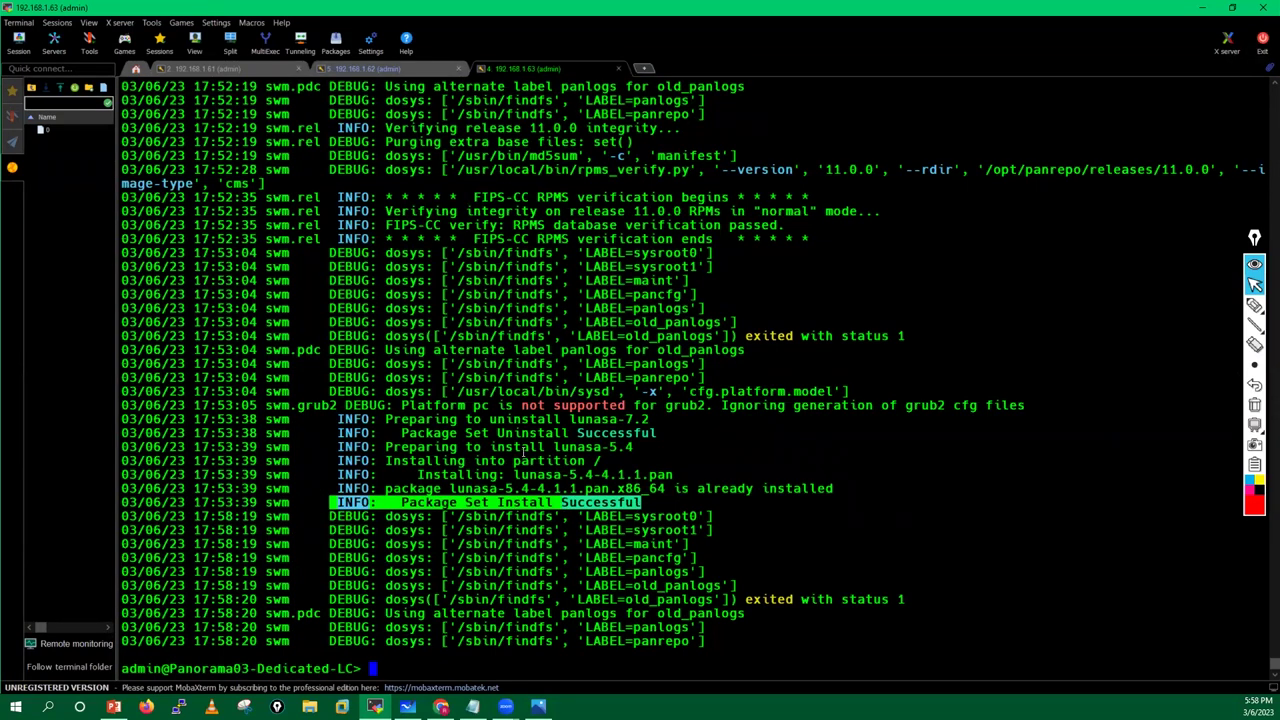
{"action": "left_click_drag", "start_coordinate": [399, 428], "coordinate": [690, 433]}
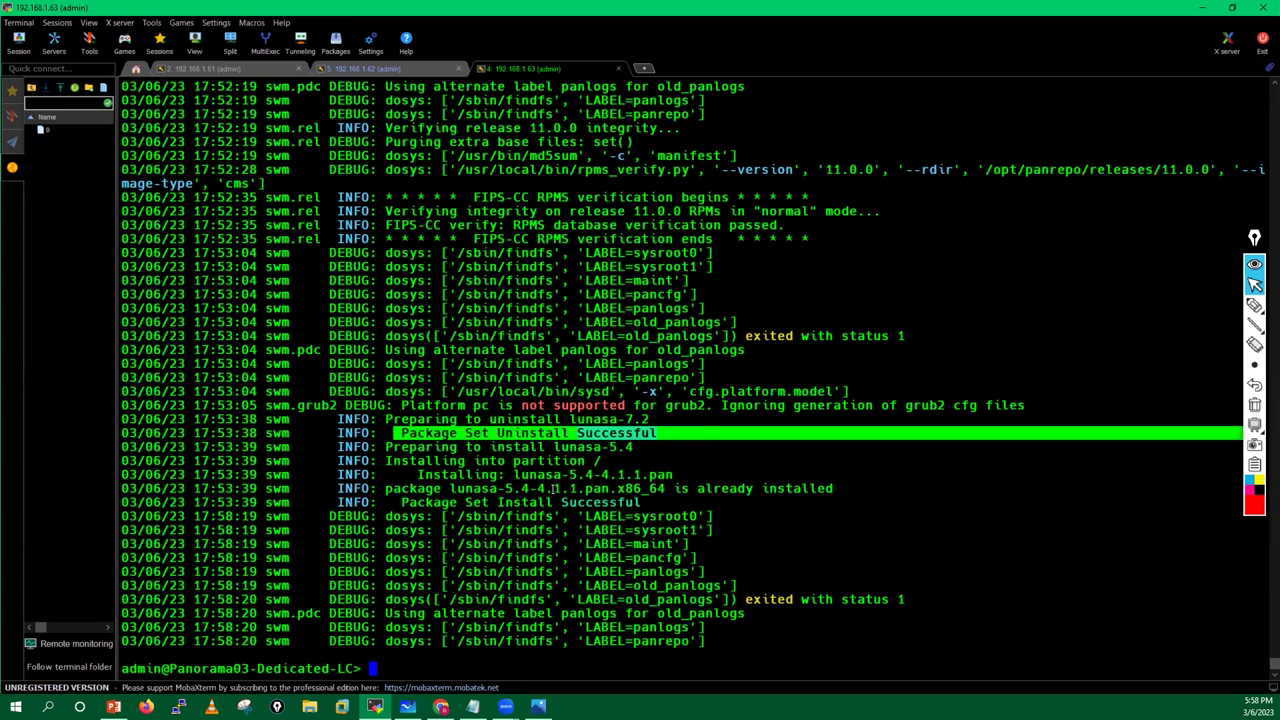
{"action": "left_click", "coordinate": [799, 452]}
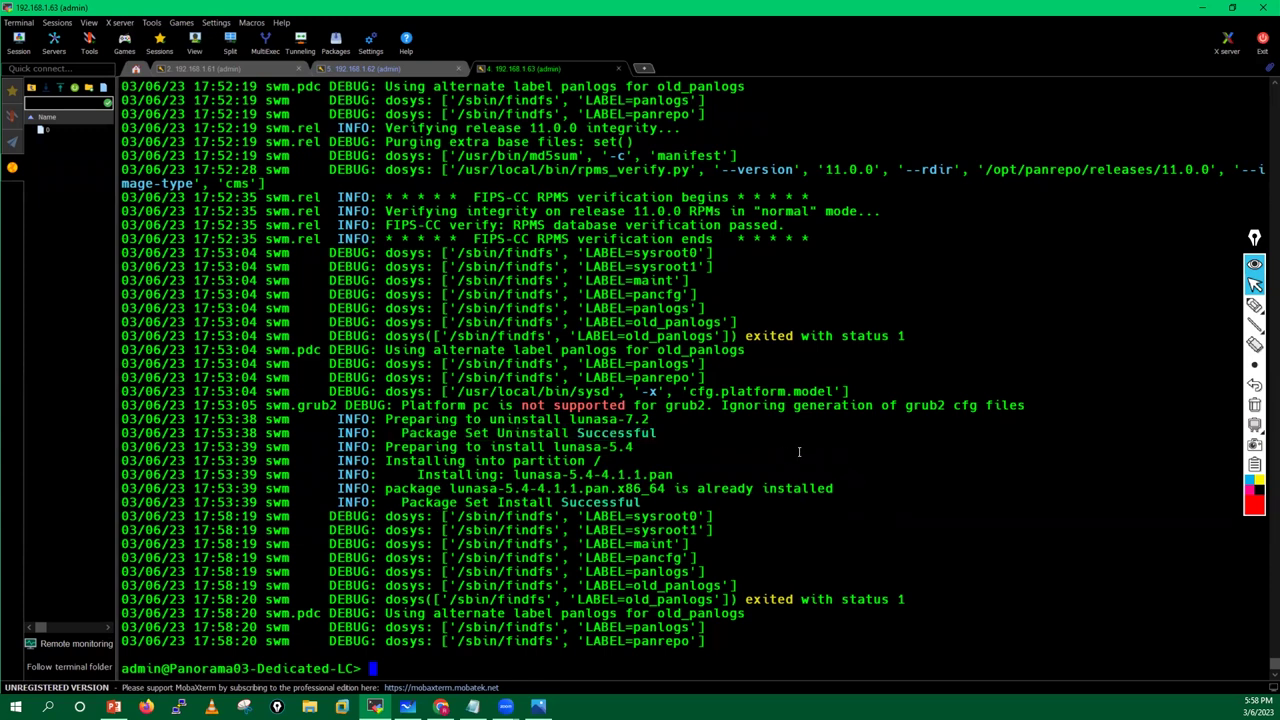
{"action": "key", "text": "Return"}
{"action": "key", "text": "Return"}
{"action": "key", "text": "Return"}
{"action": "key", "text": "Return"}
{"action": "key", "text": "Return"}
{"action": "key", "text": "Return"}
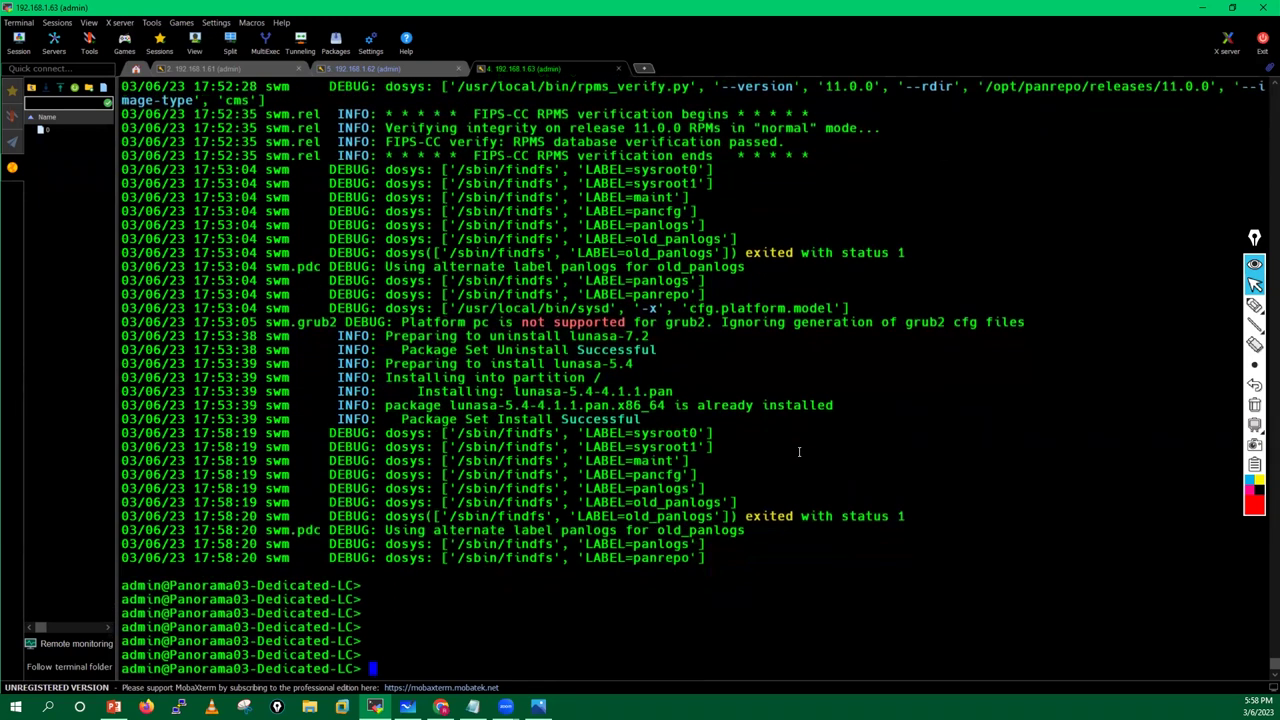
Run debug swm list and debug swm history, showing cms-11.0.0 installed successfully
{"action": "type", "text": "debug swm"}
{"action": "key", "text": "question"}
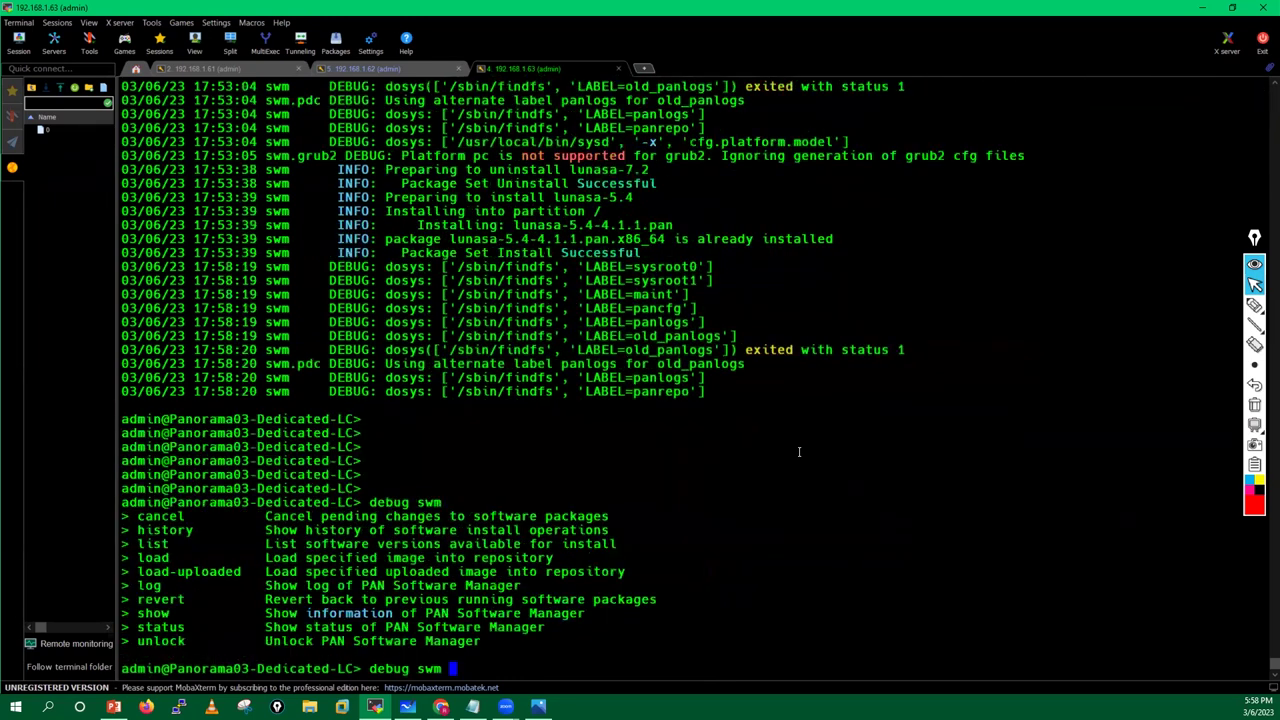
{"action": "type", "text": "list"}
{"action": "key", "text": "Return"}
{"action": "key", "text": "Return"}
{"action": "key", "text": "Return"}
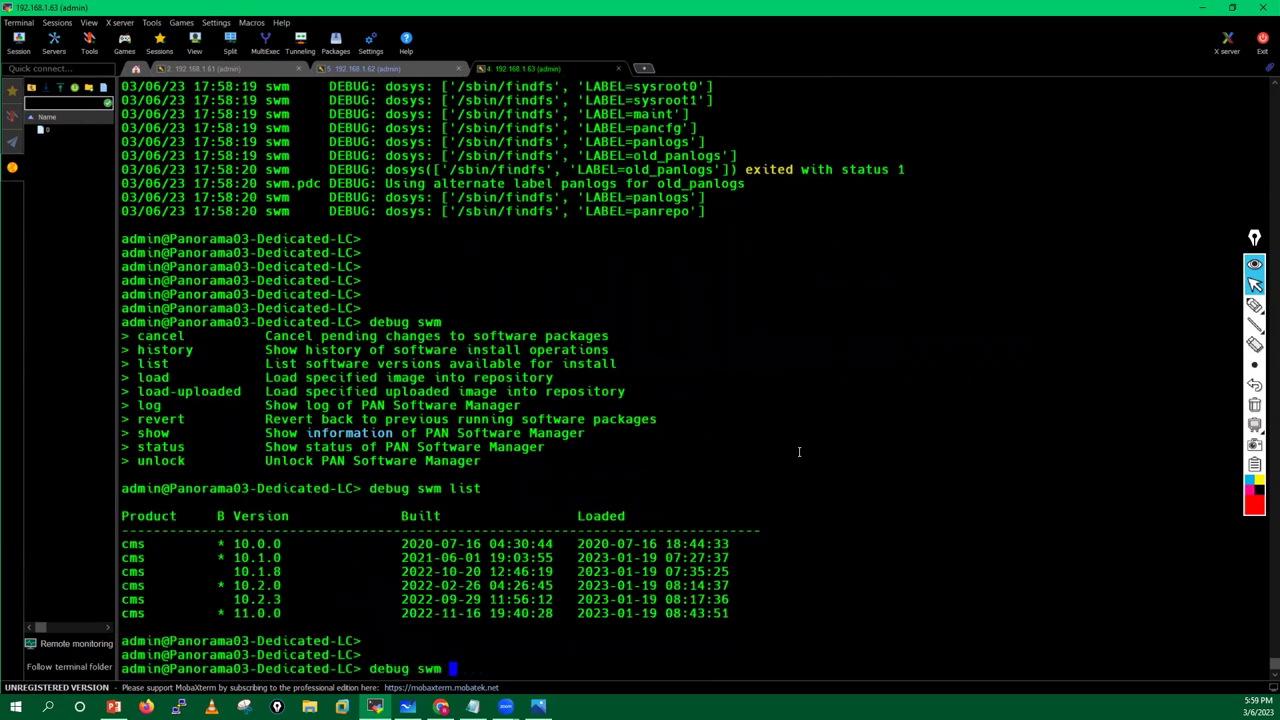
{"action": "key", "text": "question"}
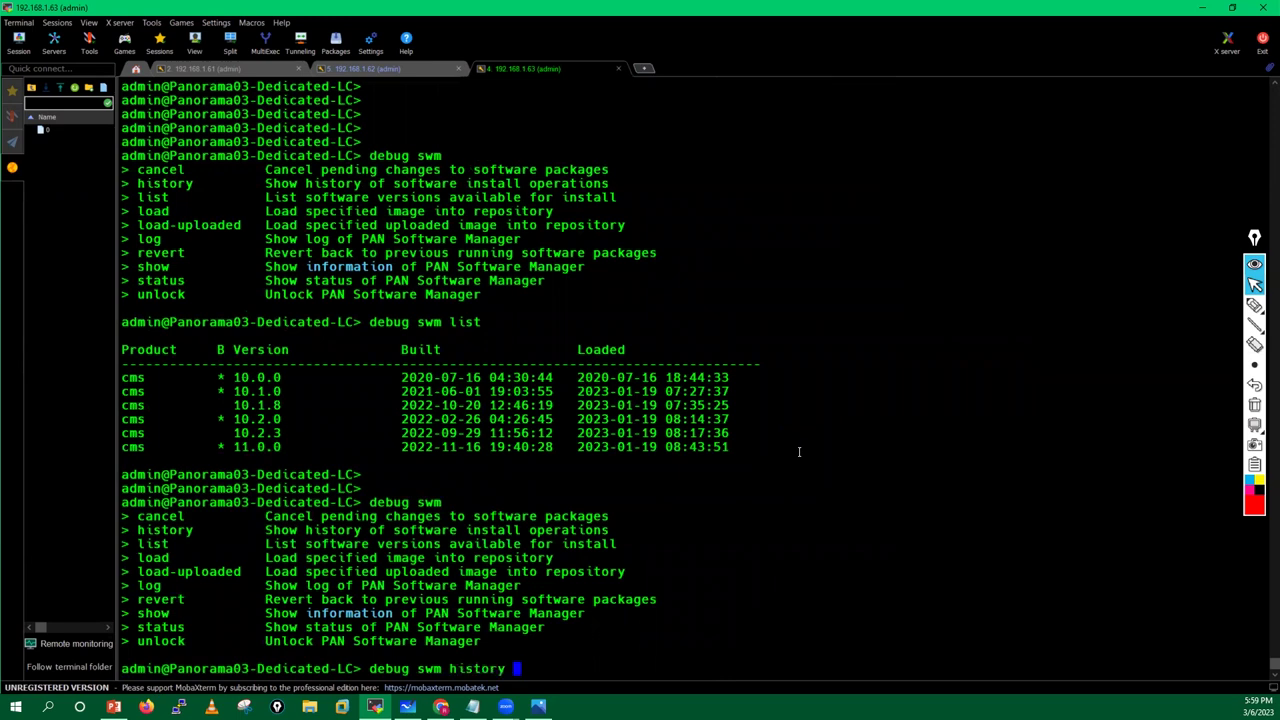
{"action": "key", "text": "Return"}
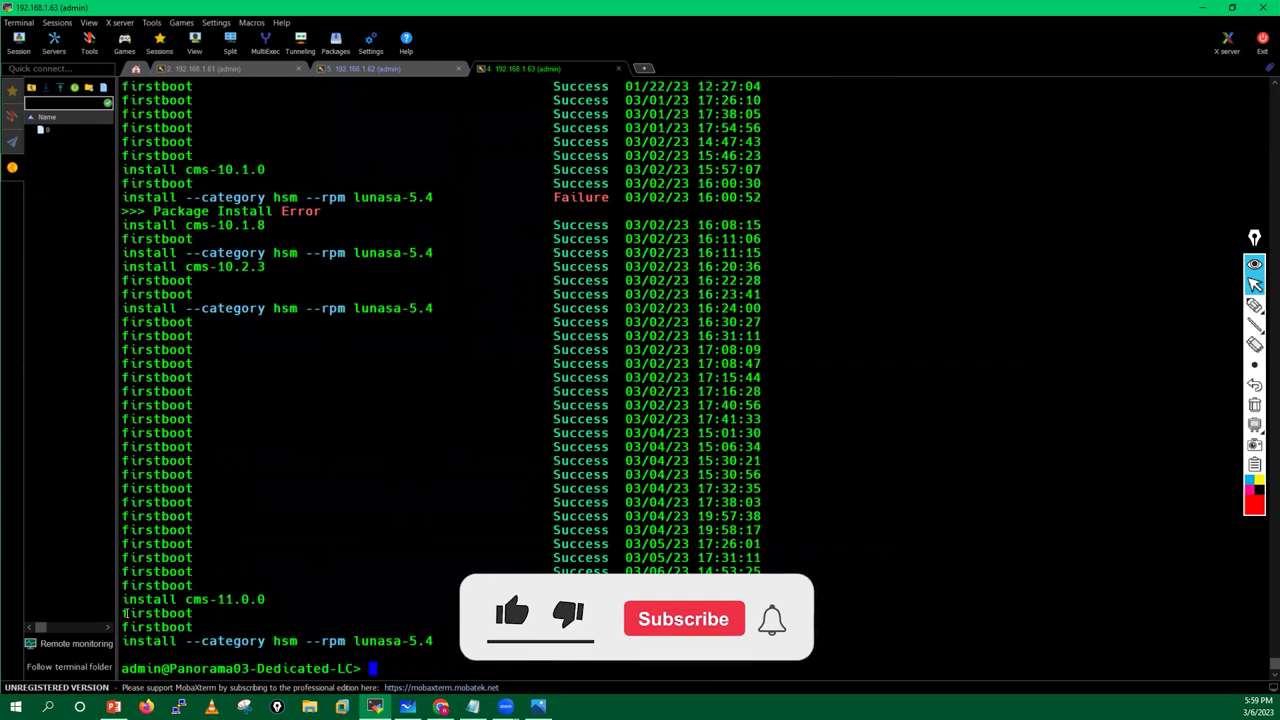
{"action": "triple_click", "coordinate": [446, 594]}
{"action": "left_click", "coordinate": [880, 540]}
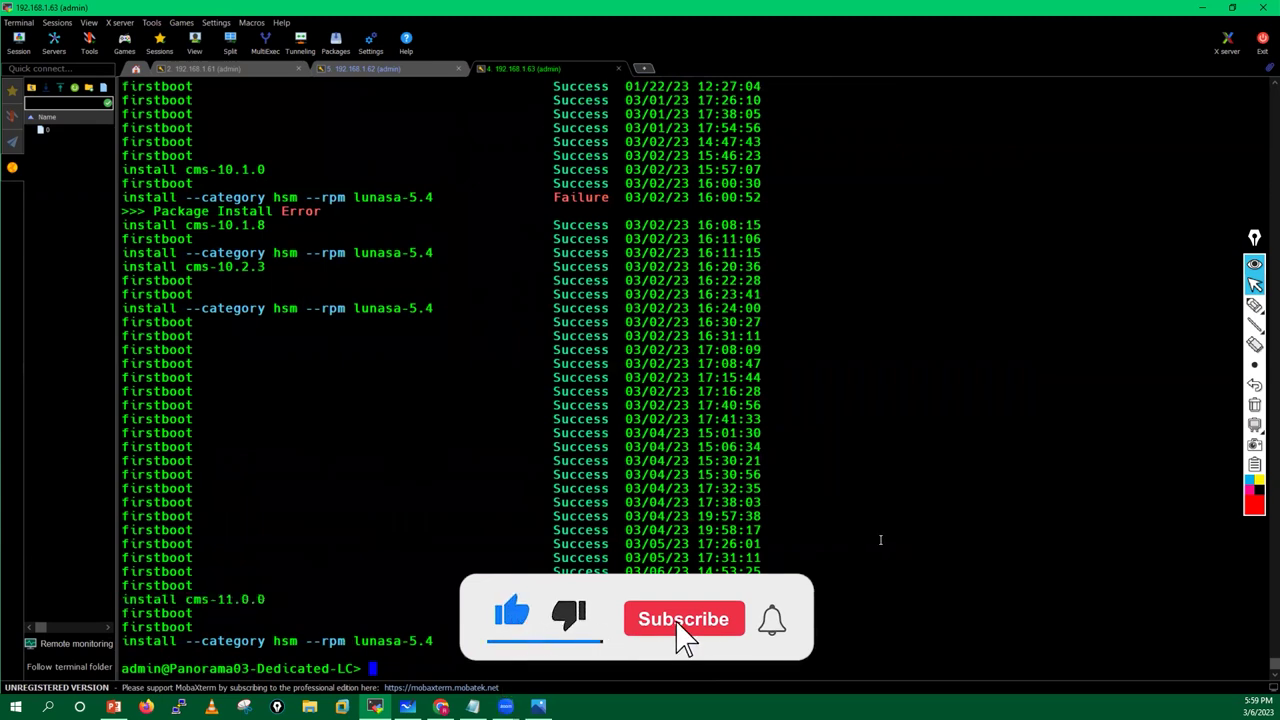
{"action": "key", "text": "Return"}
{"action": "key", "text": "Return"}
{"action": "key", "text": "Return"}
{"action": "key", "text": "Return"}
{"action": "key", "text": "Return"}
{"action": "key", "text": "Return"}
{"action": "key", "text": "Return"}
{"action": "key", "text": "Return"}
{"action": "key", "text": "Return"}
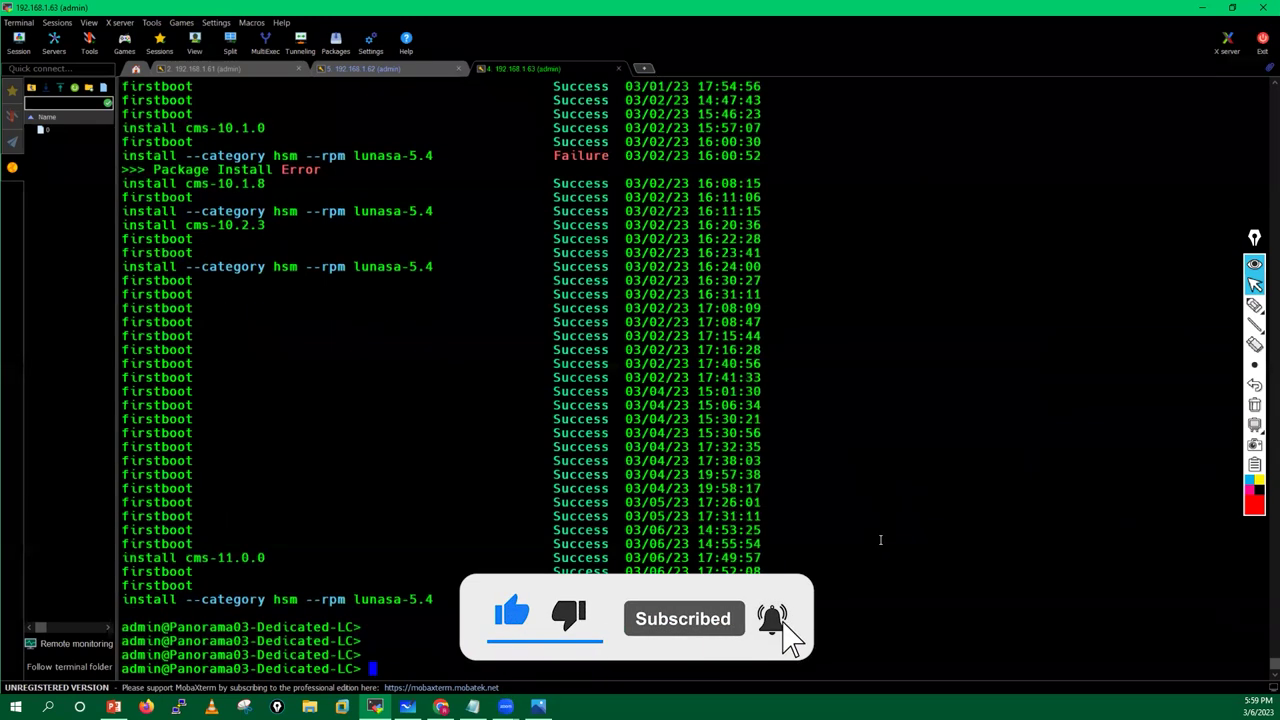